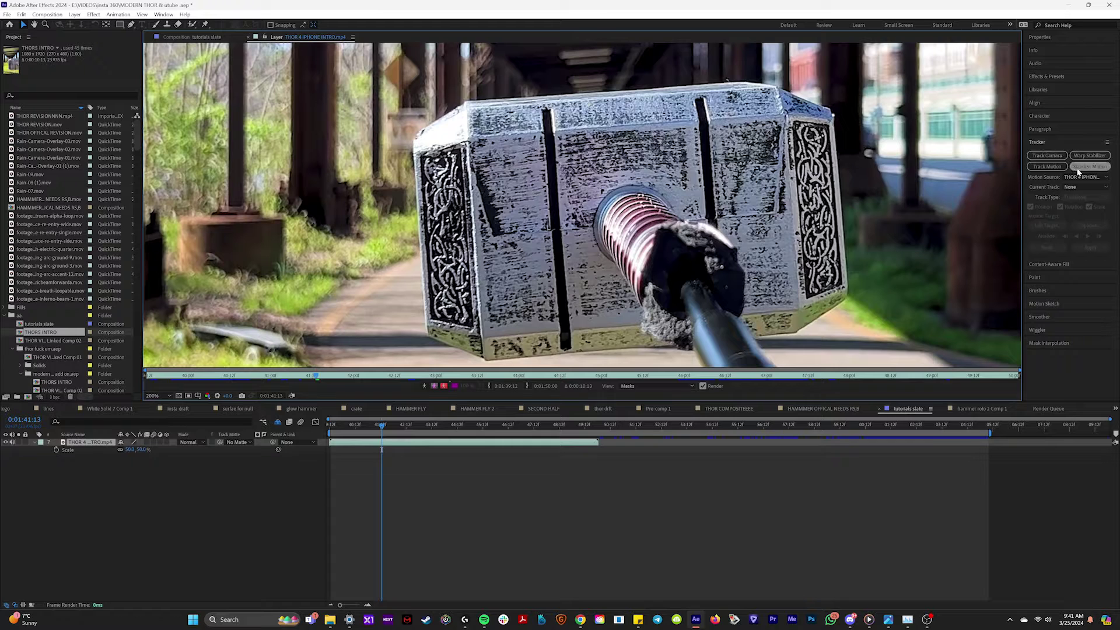
Step: Set up a motion track with position, rotation and scale, placing its two points near the hammer's left groove and at the handle base
click(1054, 170)
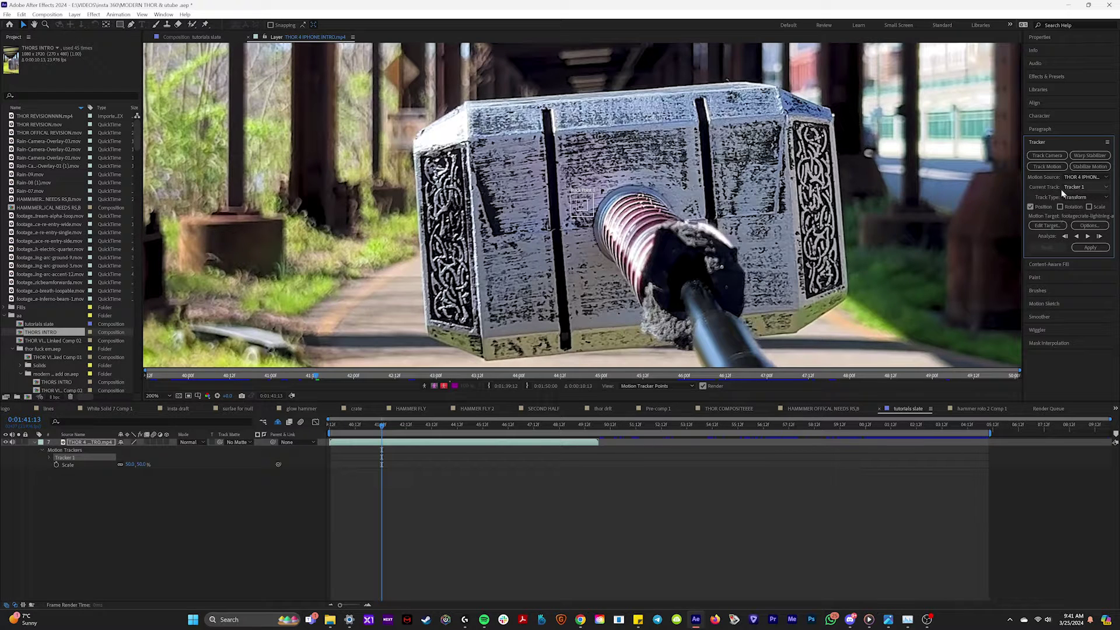
click(1060, 207)
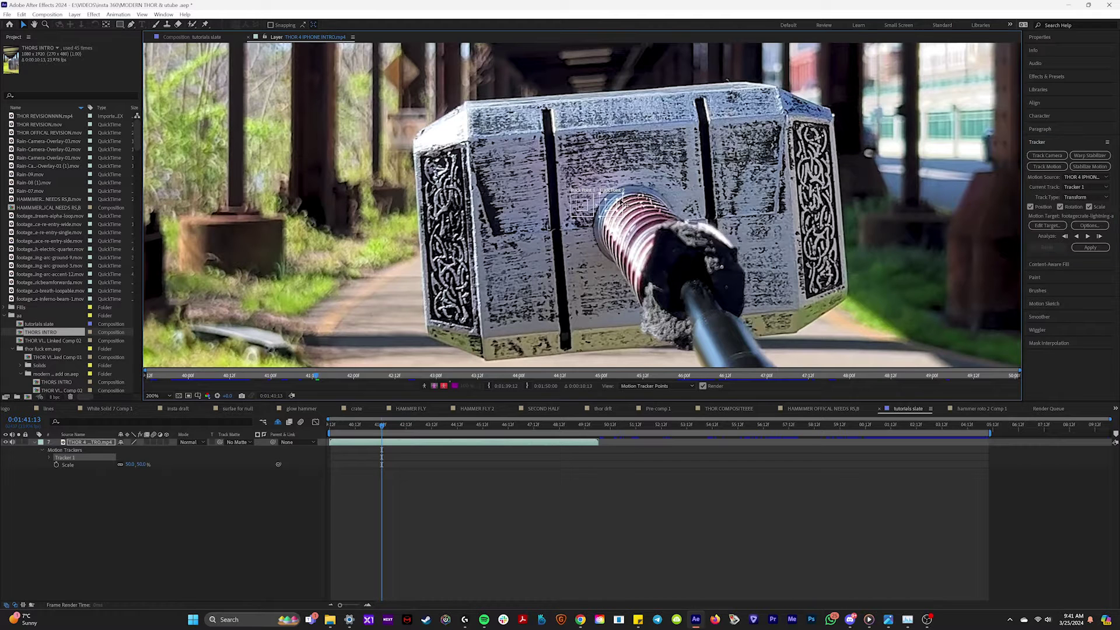
drag(622, 200, 747, 146)
drag(589, 199, 558, 173)
scroll(575, 174, up, 1)
drag(914, 143, 598, 226)
scroll(625, 229, up, 2)
drag(422, 118, 412, 115)
scroll(583, 204, down, 2)
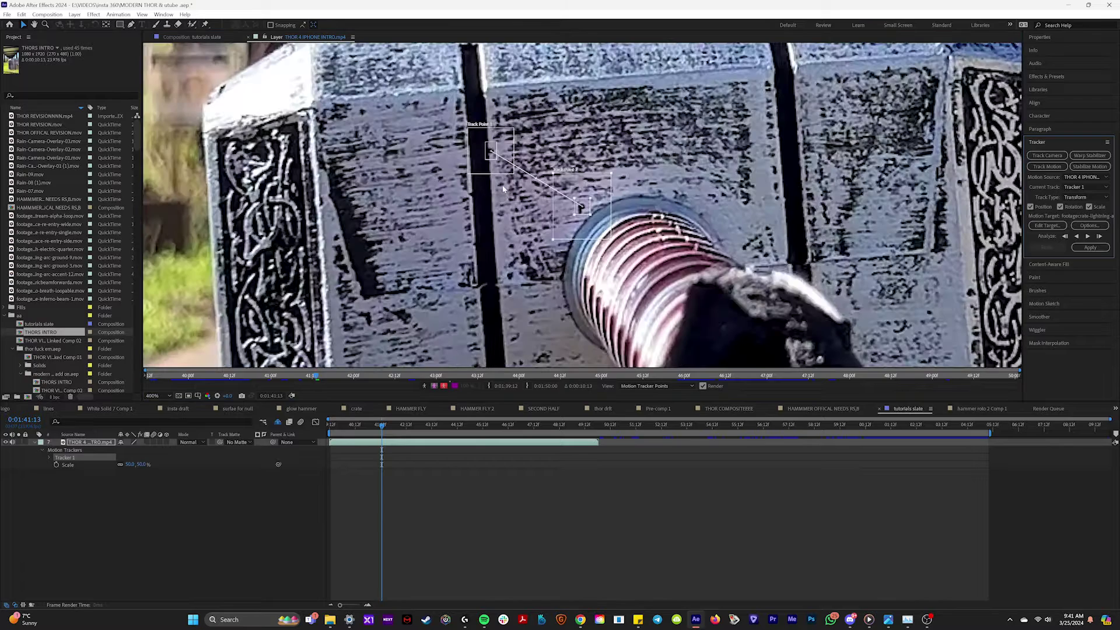
scroll(589, 188, down, 2)
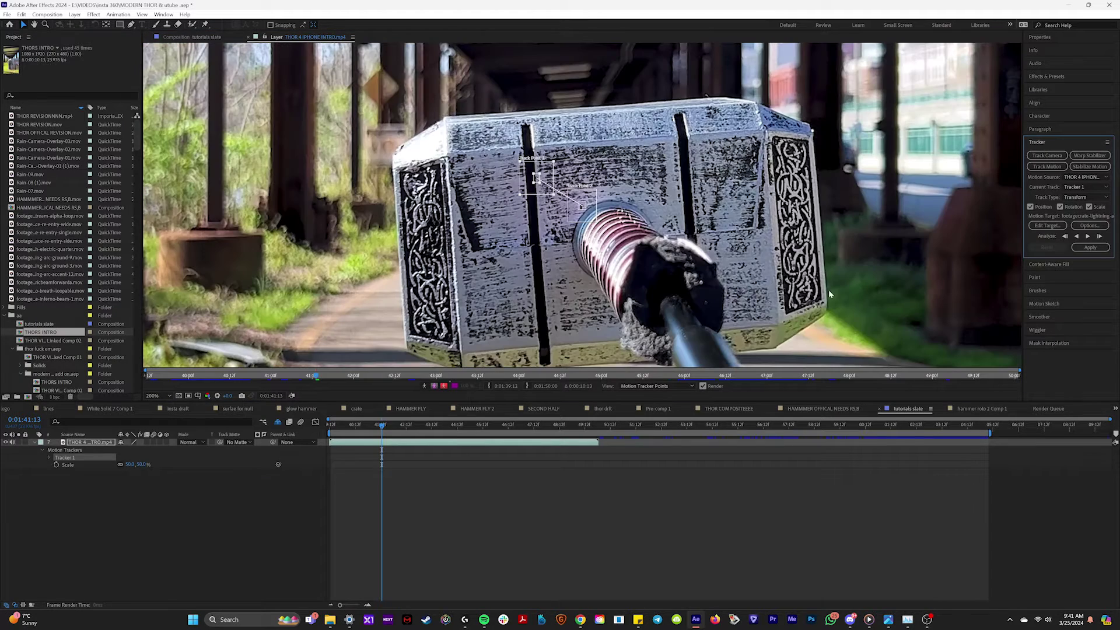
Step: Analyze the track forward, stop it, and reposition the track point at the handle base at 0:01:42:16, where it drifts
click(1088, 236)
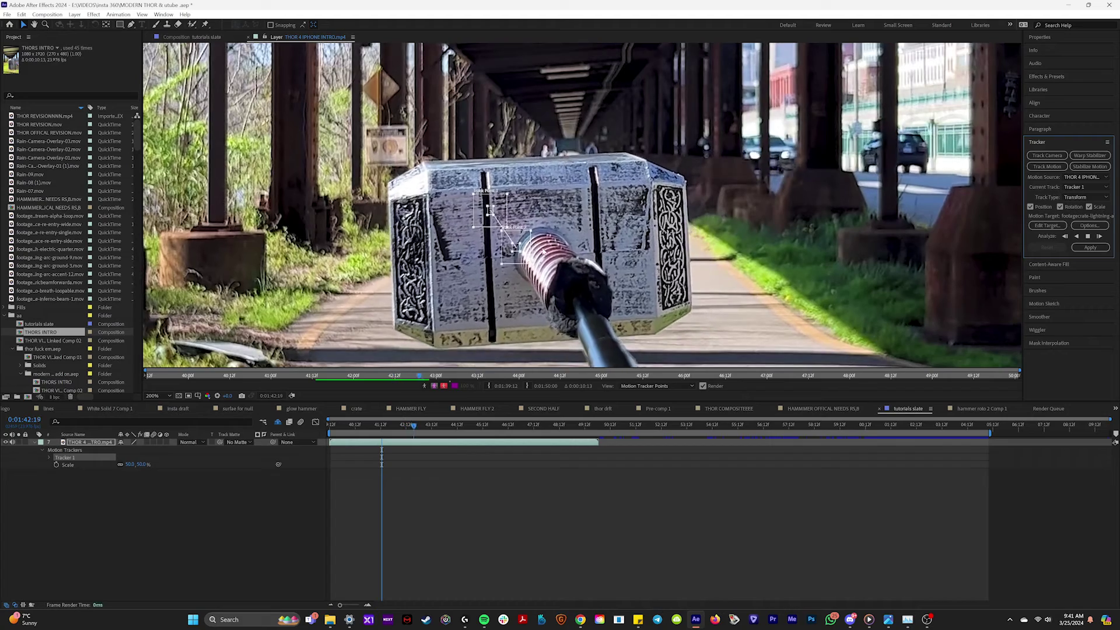
click(1088, 237)
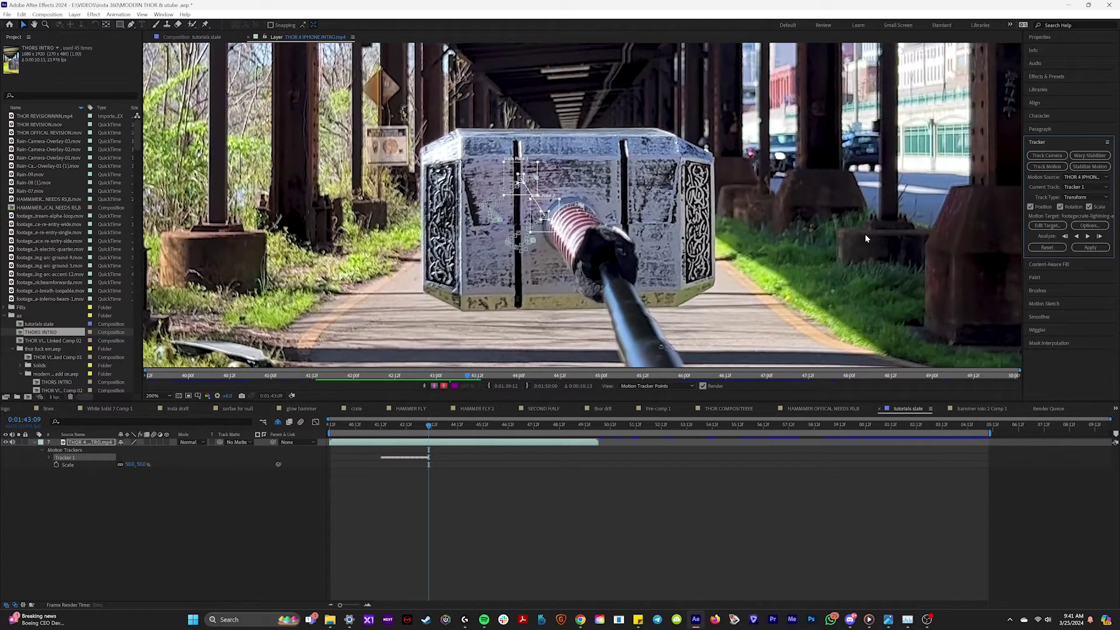
key(Page_Up)
key(Page_Up)
key(Page_Up)
key(Page_Up)
key(Page_Up)
key(Page_Up)
key(Page_Up)
key(Page_Up)
key(Page_Up)
key(Page_Up)
key(Page_Up)
key(Page_Up)
key(Page_Up)
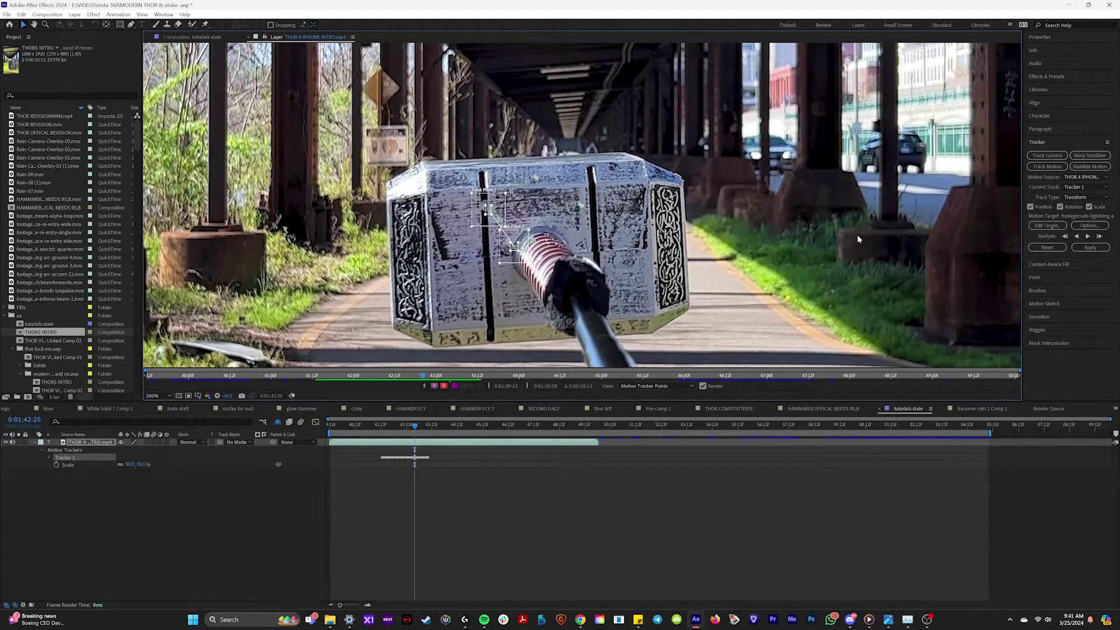
key(Page_Up)
key(Page_Up)
key(Page_Up)
key(Page_Up)
scroll(514, 252, up, 2)
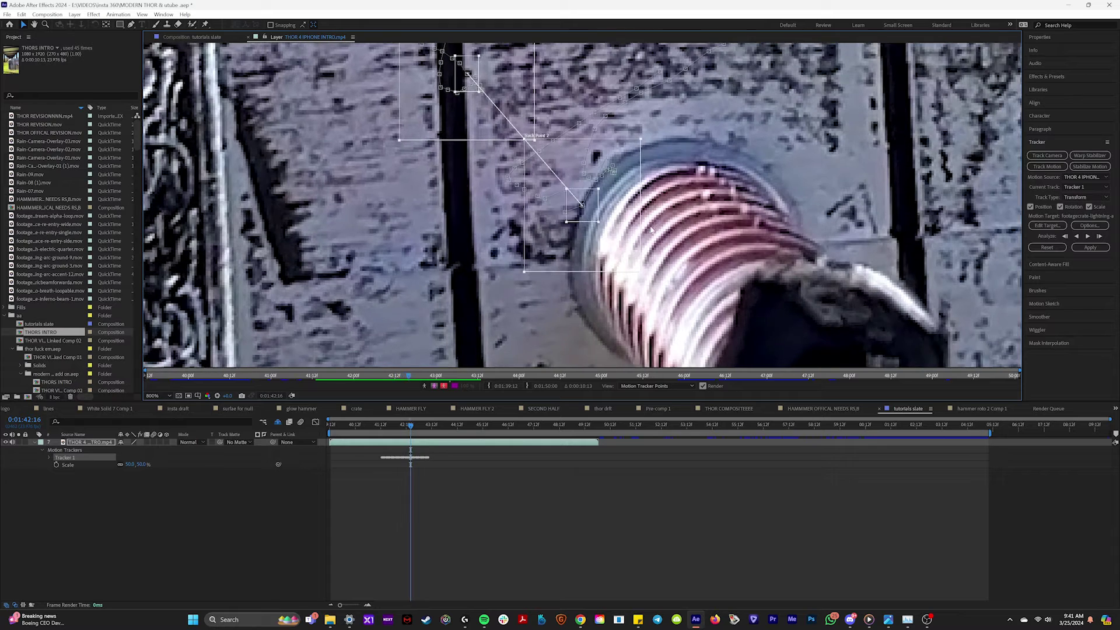
key(Page_Up)
key(Page_Down)
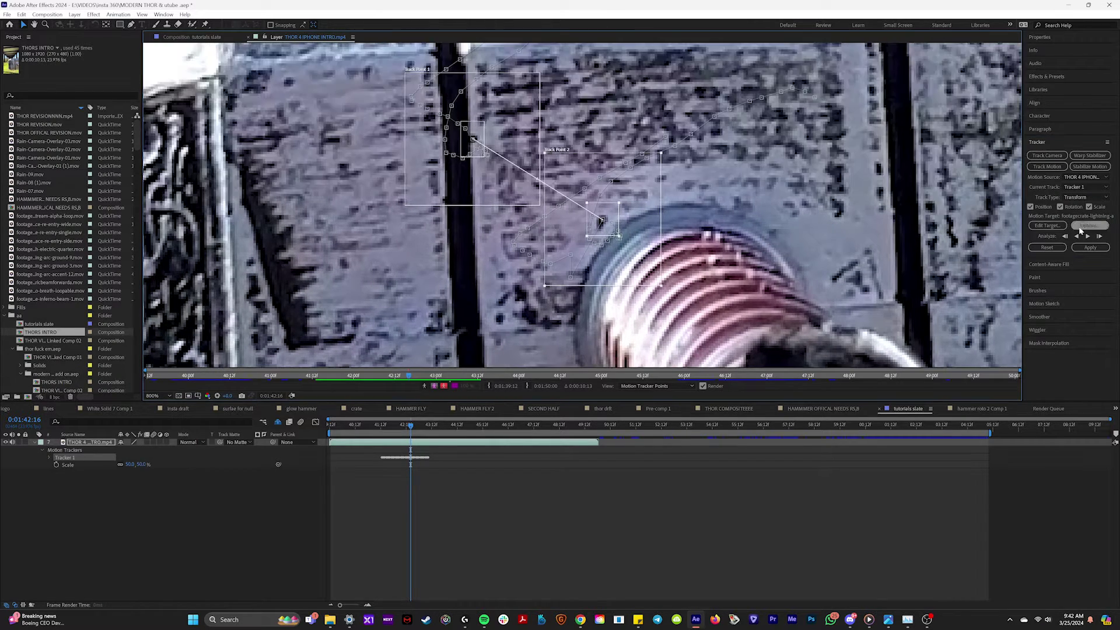
Step: Re-analyze the track forward from 0:01:42:16, a few single frames first and the rest of the clip continuously
click(1100, 236)
click(1100, 237)
click(1100, 236)
click(1088, 236)
key(comma)
key(comma)
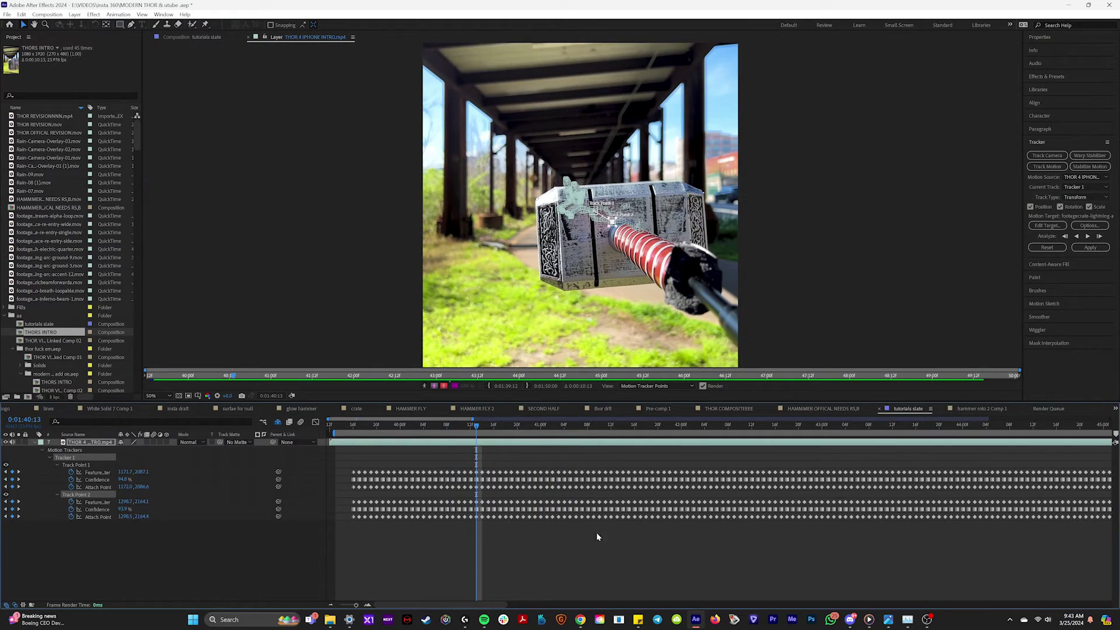
click(597, 545)
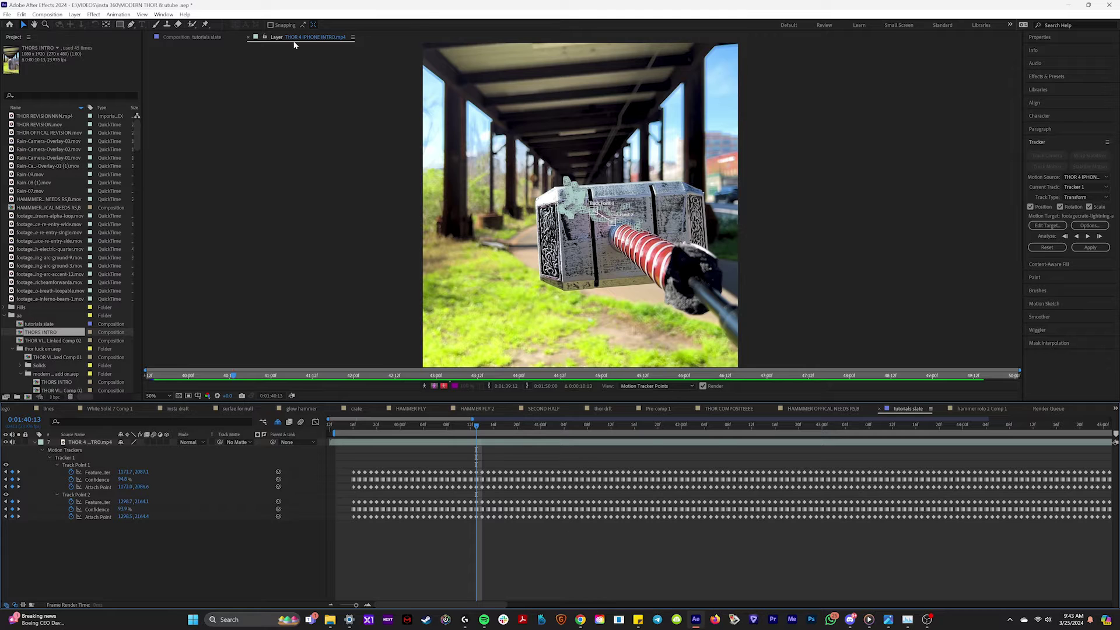
Step: Add a null object layer to the composition to receive the tracking data
click(75, 14)
mouse_move(87, 26)
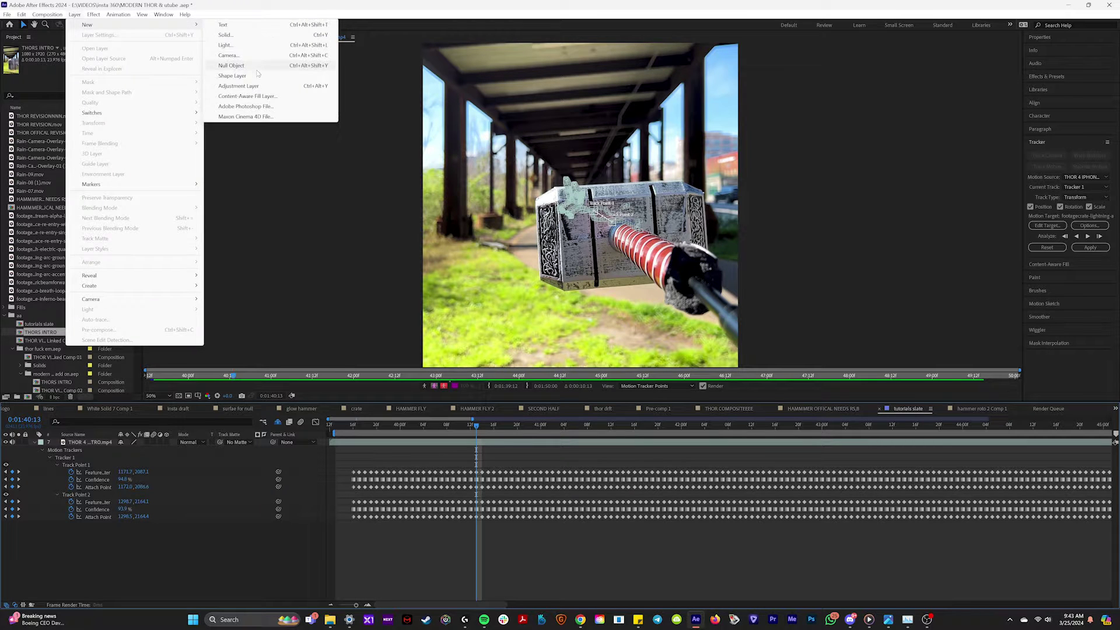
click(261, 66)
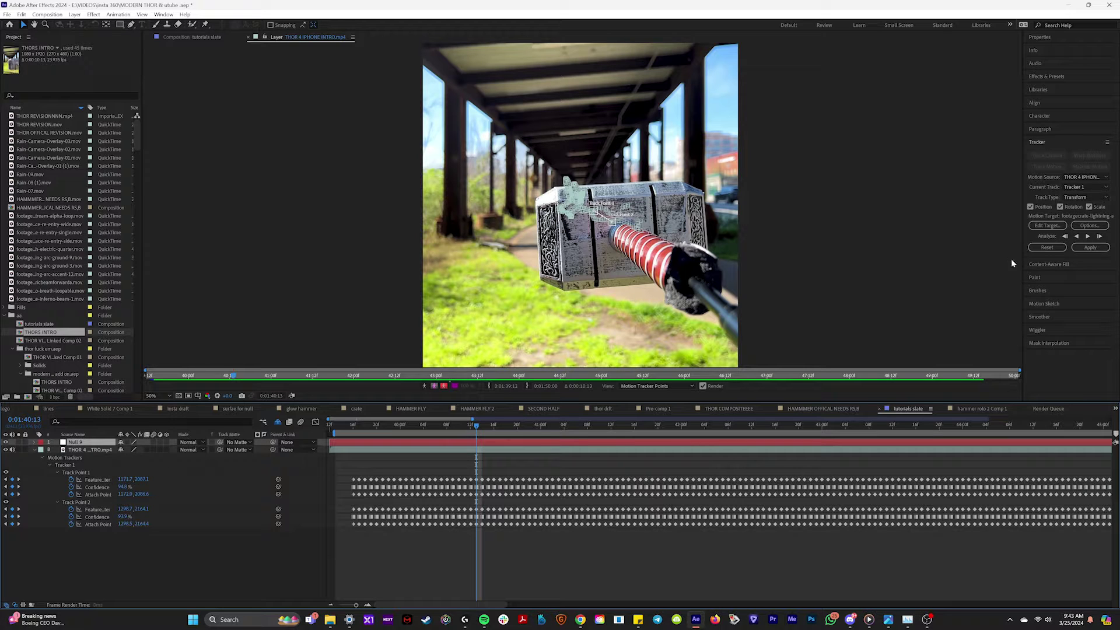
Step: Set the tracker's motion target to the null layer
click(1047, 226)
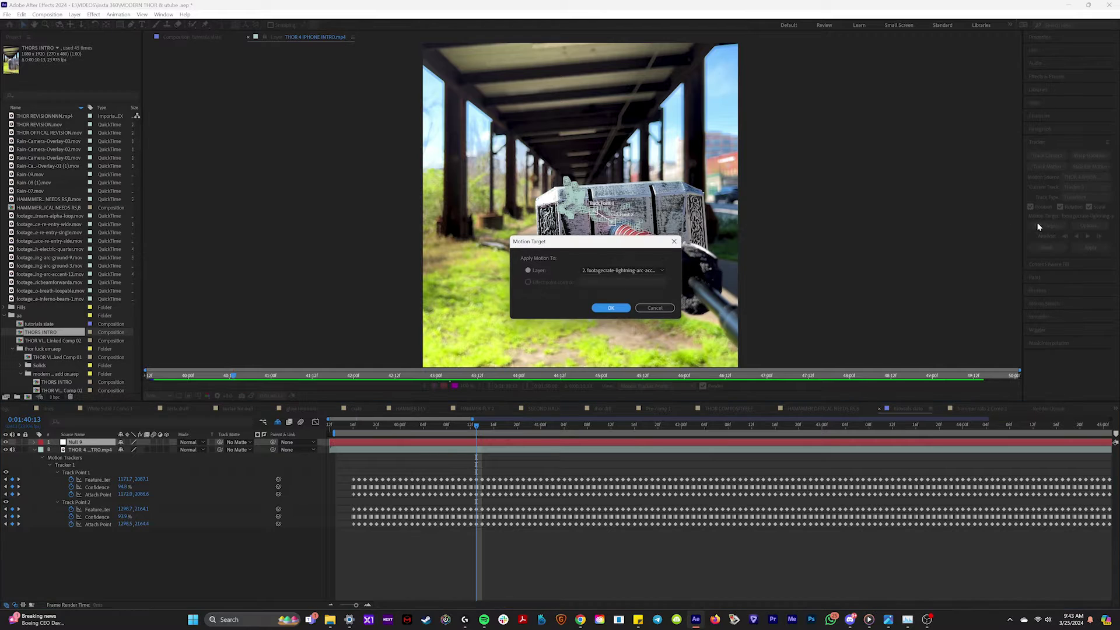
drag(609, 240, 892, 187)
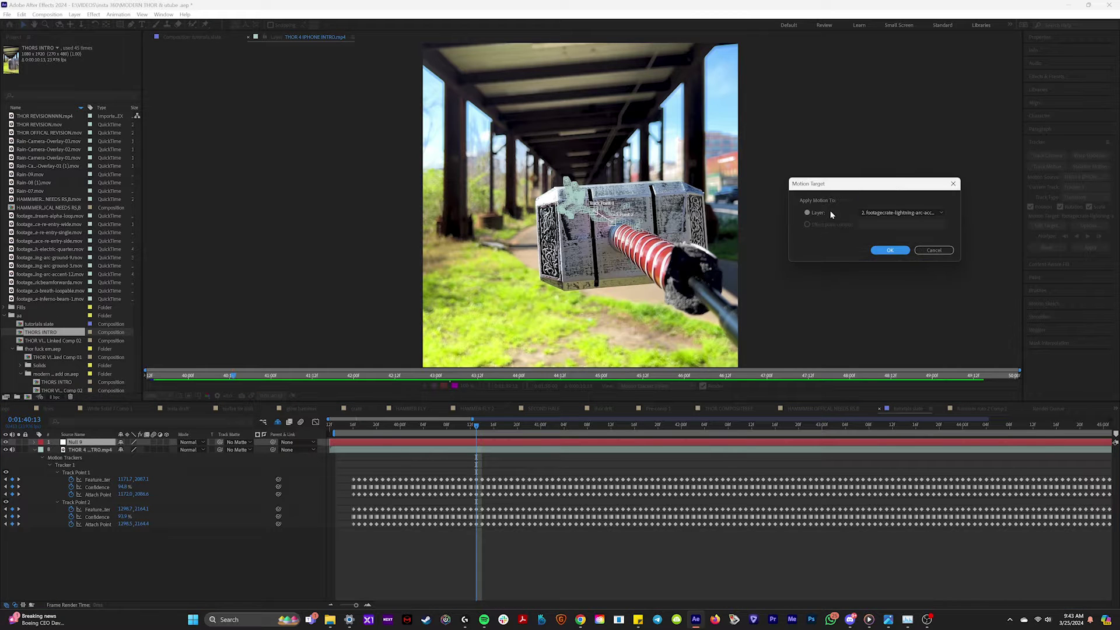
click(901, 212)
click(882, 220)
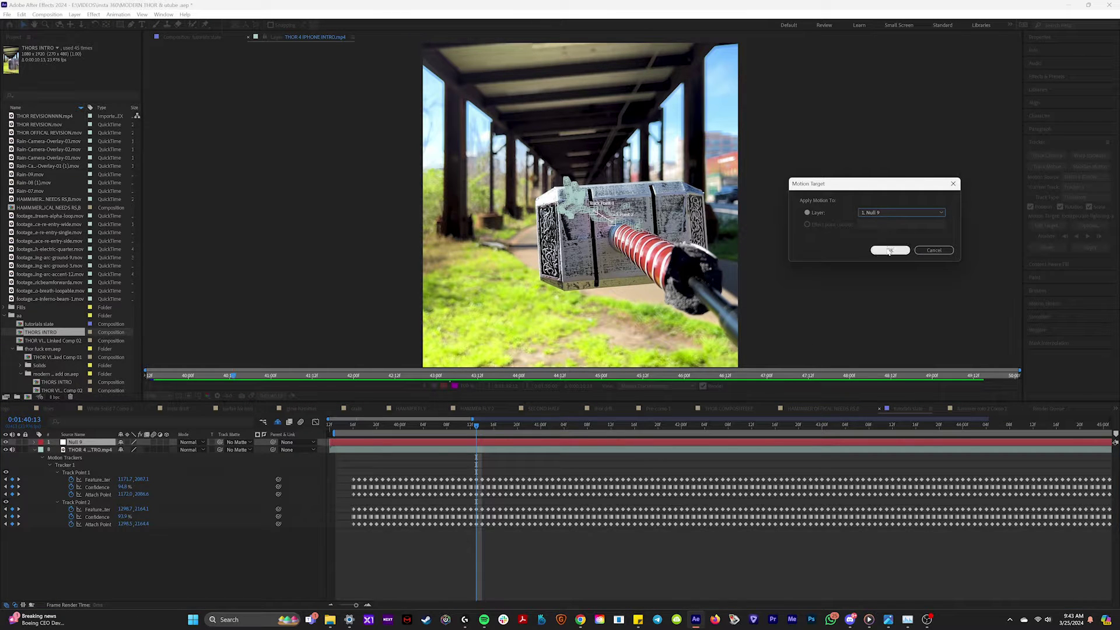
click(889, 251)
Step: Apply the tracked motion to the null in X and Y and scrub the timeline to check it
click(570, 426)
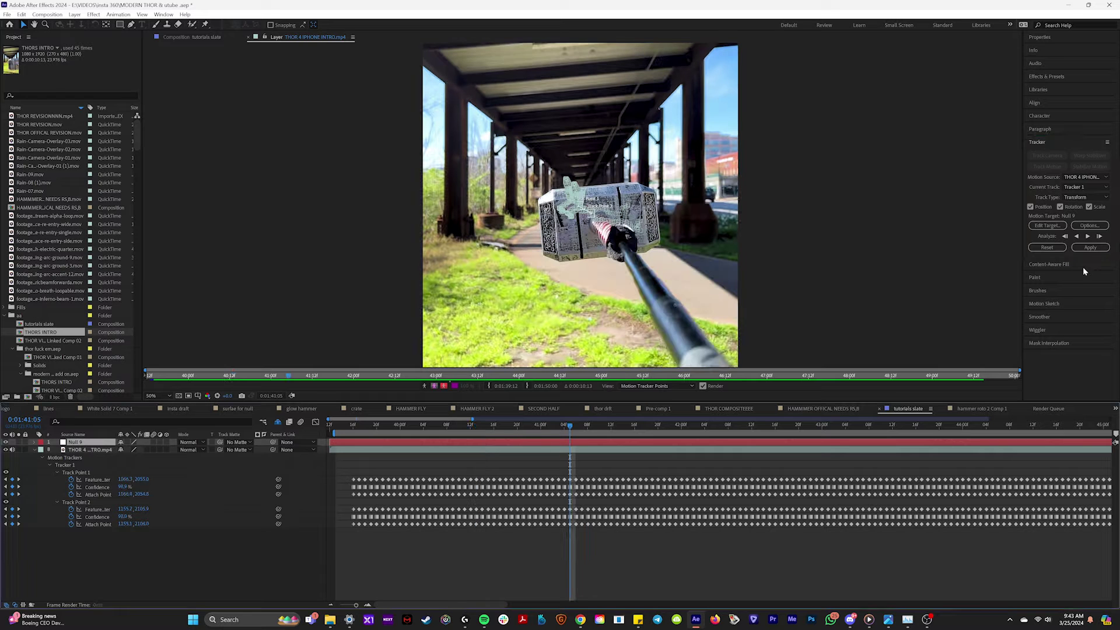
click(1090, 250)
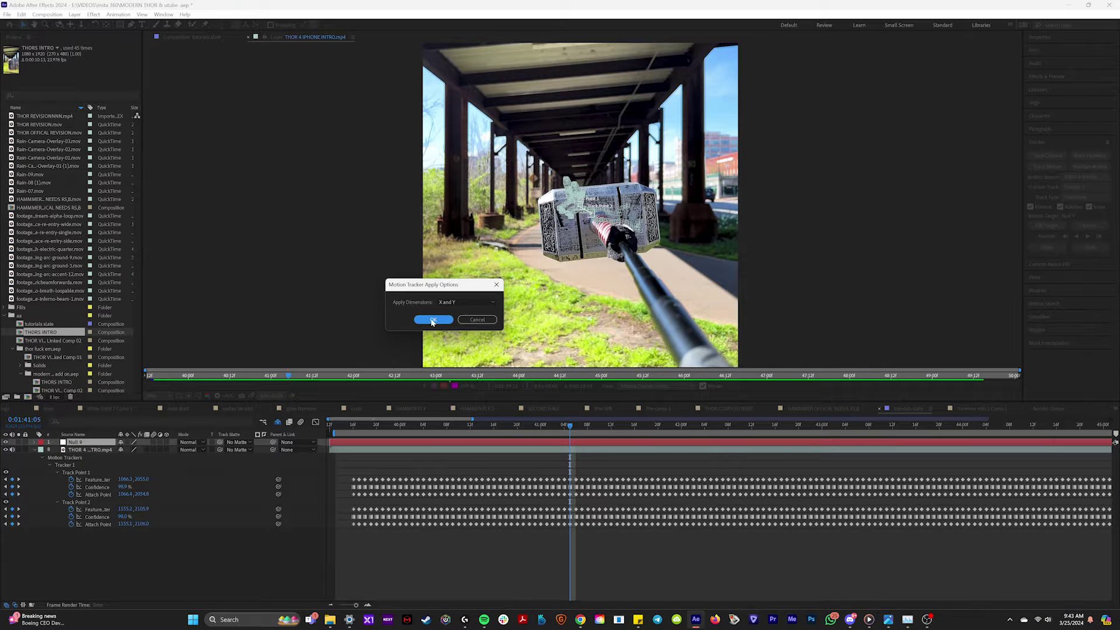
click(433, 320)
drag(428, 424, 570, 433)
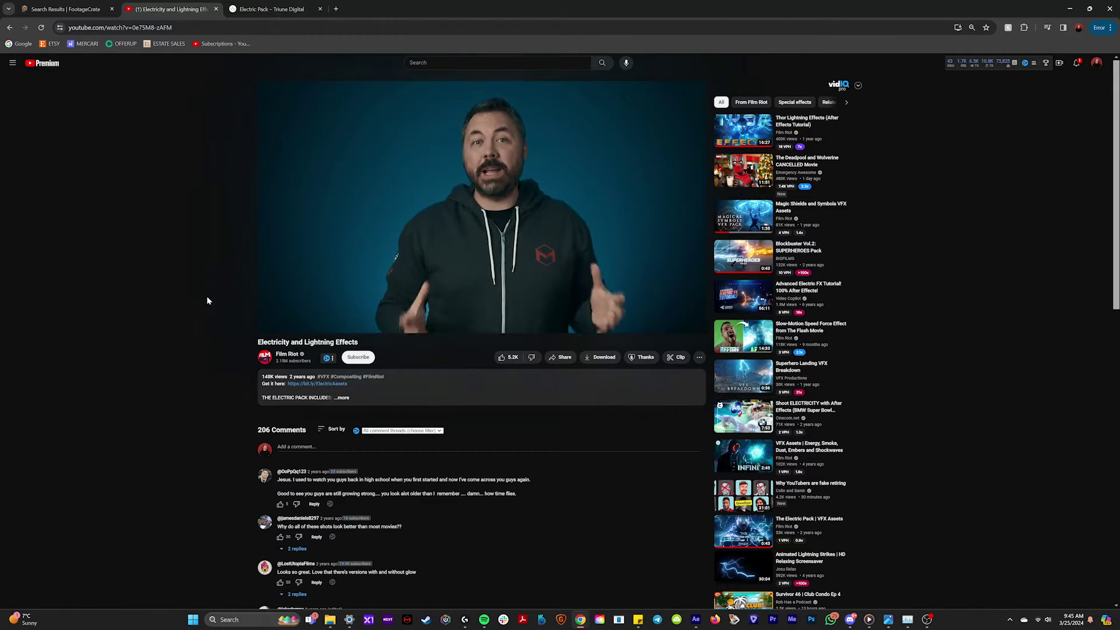
Step: In the browser, pause the Electricity and Lightning Effects video and browse FootageCrate's Magic Lightning assets
click(368, 241)
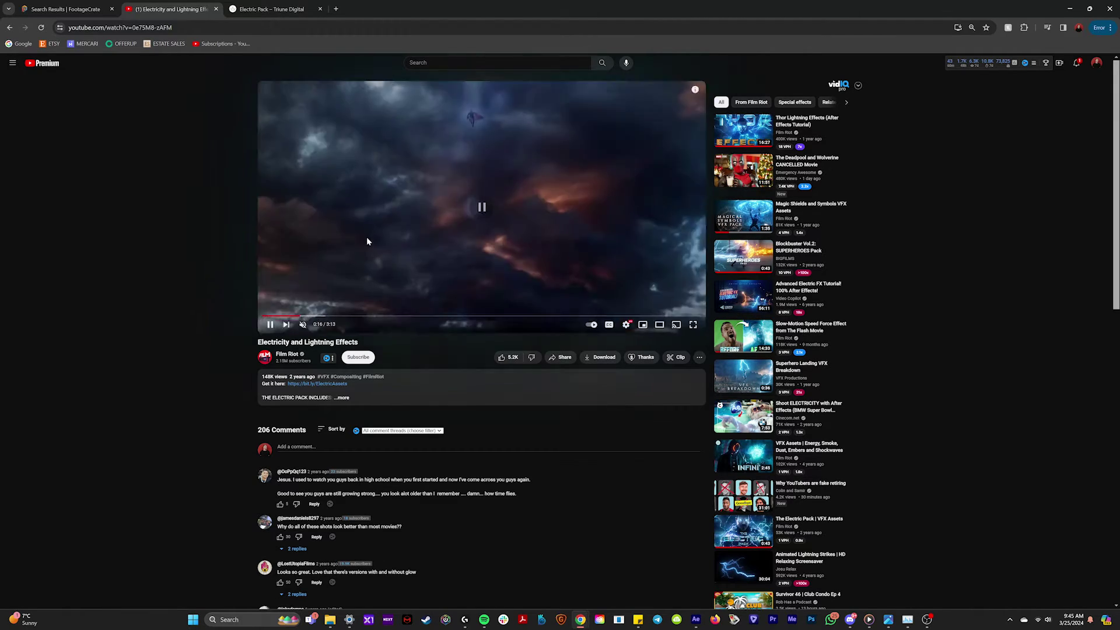
click(26, 4)
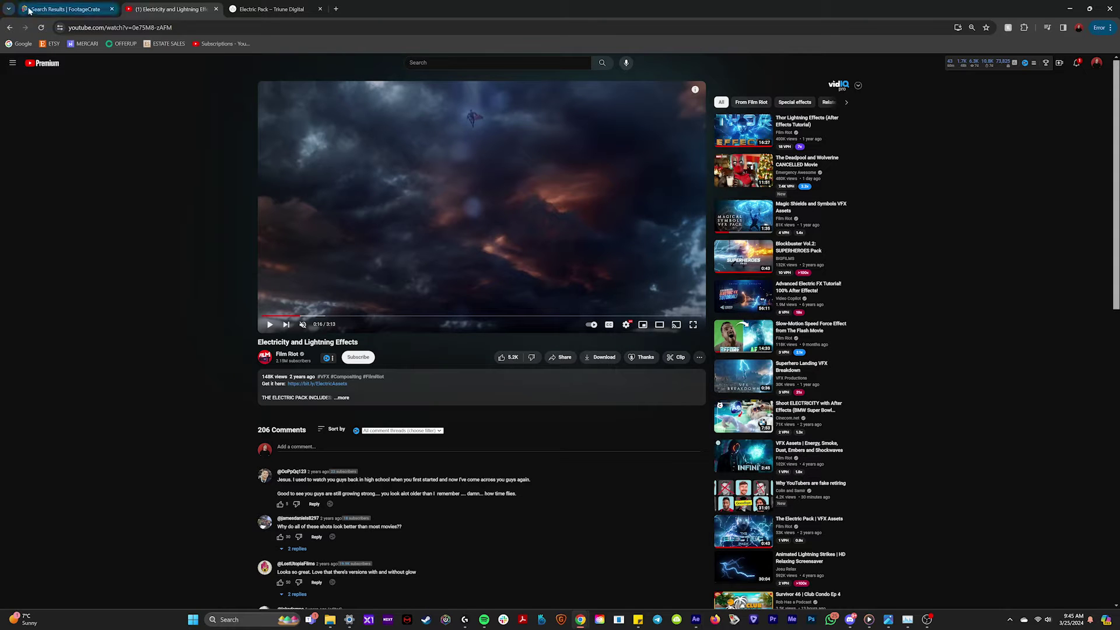
scroll(578, 233, down, 5)
scroll(613, 239, down, 10)
scroll(617, 240, down, 4)
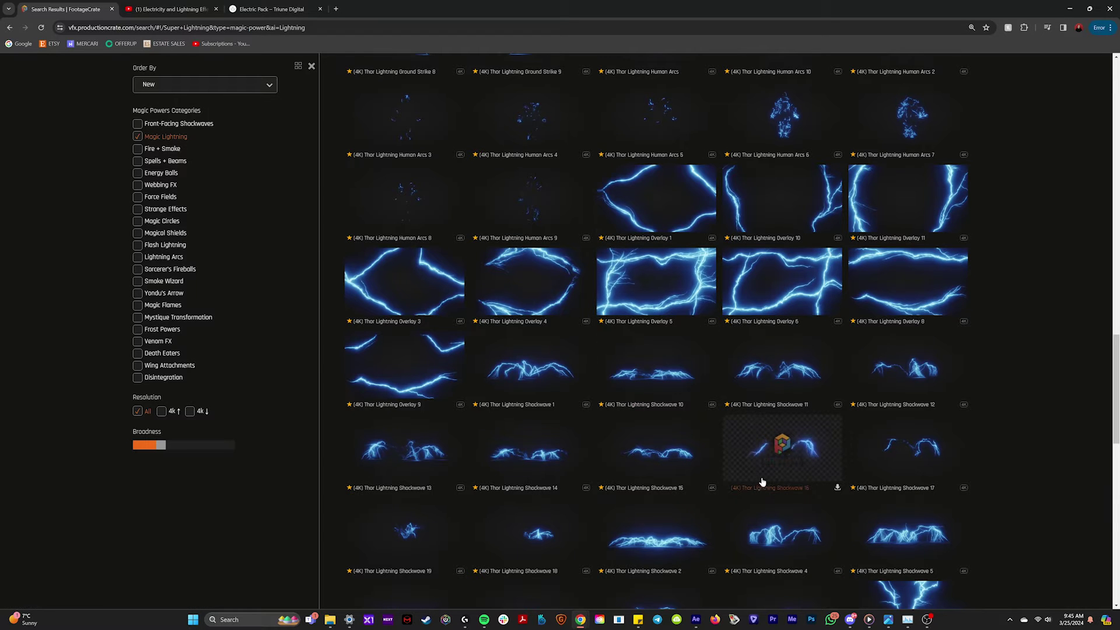
Step: In After Effects, search the project for "arc" and open Arc 11.mov for viewing
click(40, 96)
text(a)
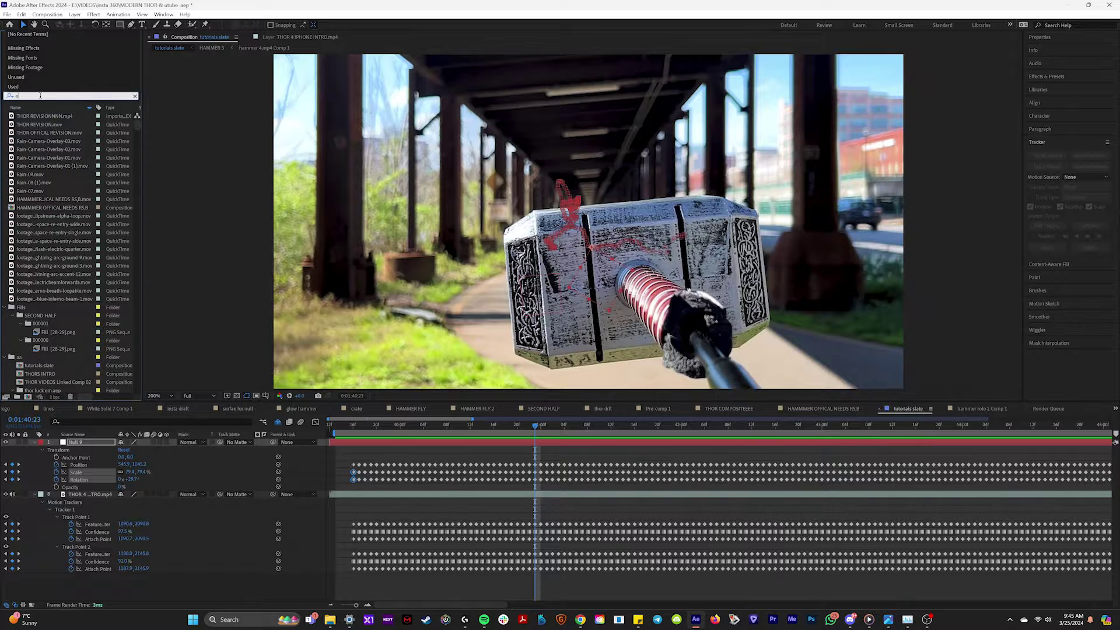
click(40, 95)
text(arc)
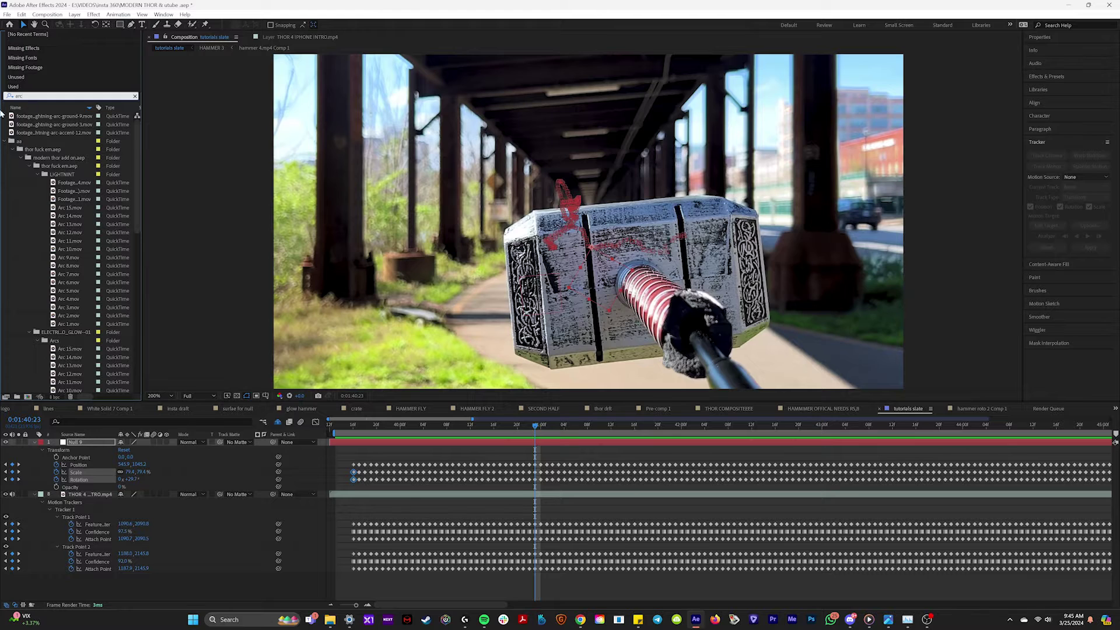
double_click(70, 241)
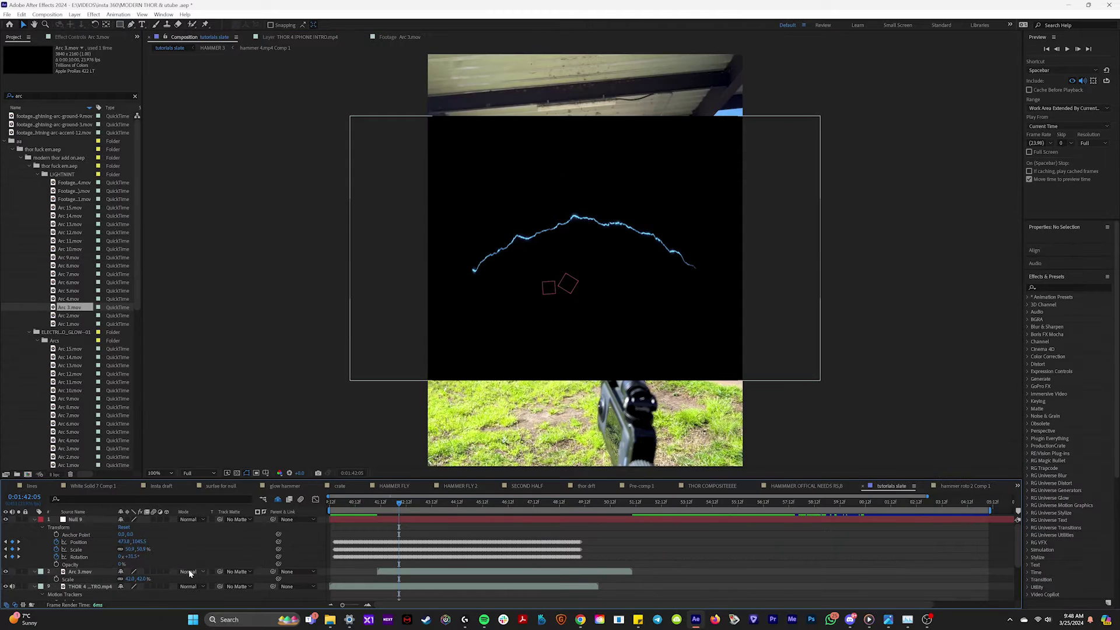
Step: Set Arc 3.mov to Add blending and place it with its anchor at the arc's left end on the hammer's upper-left edge
click(188, 571)
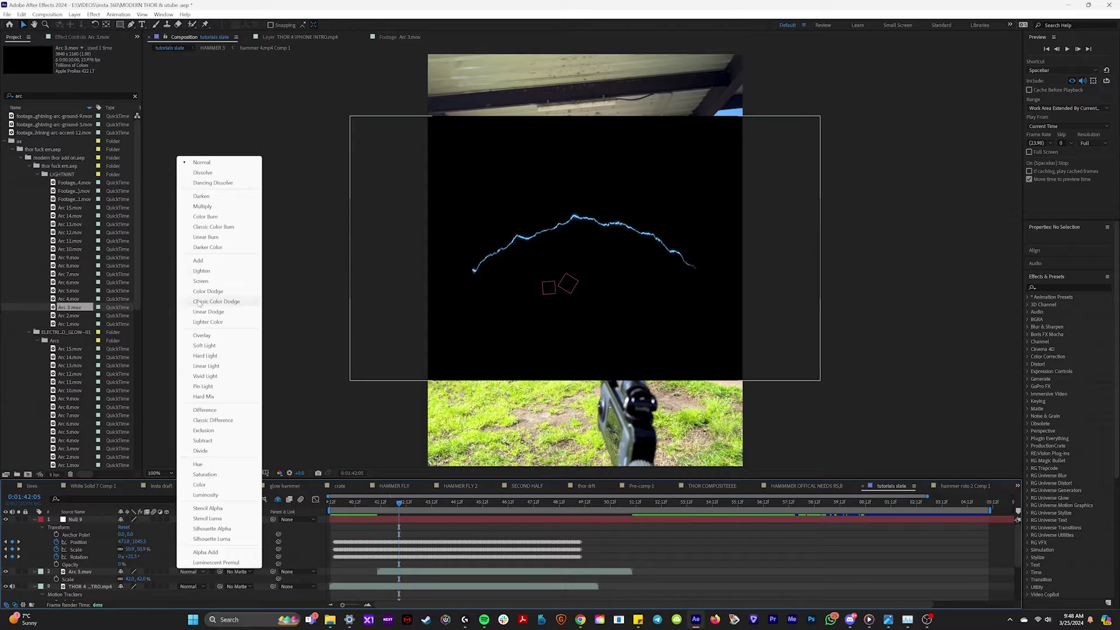
click(198, 261)
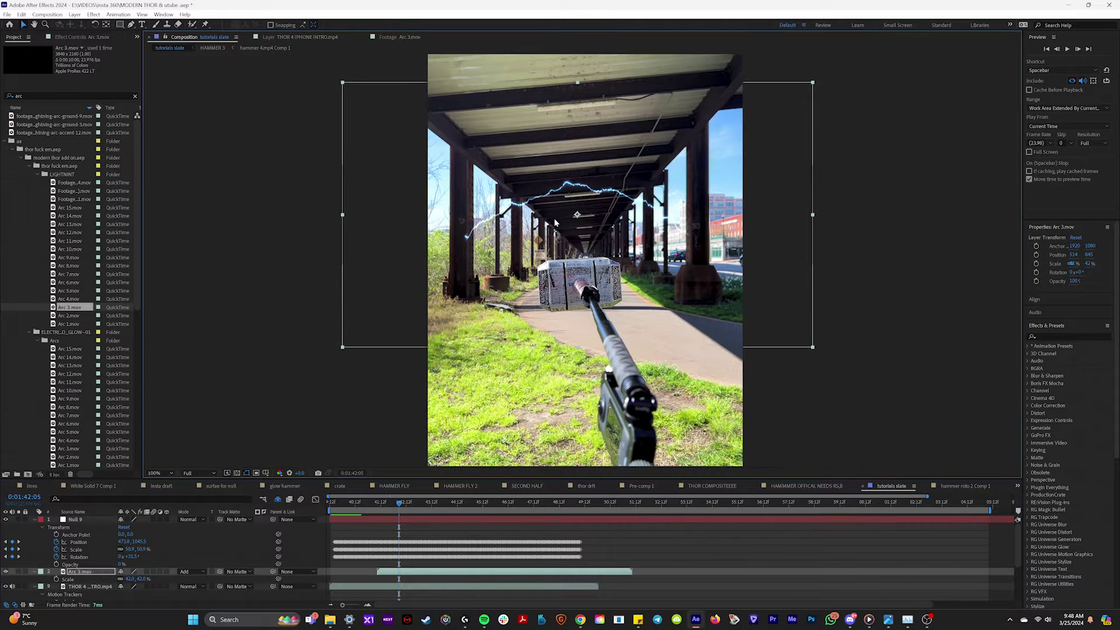
drag(577, 216, 470, 233)
scroll(467, 240, up, 2)
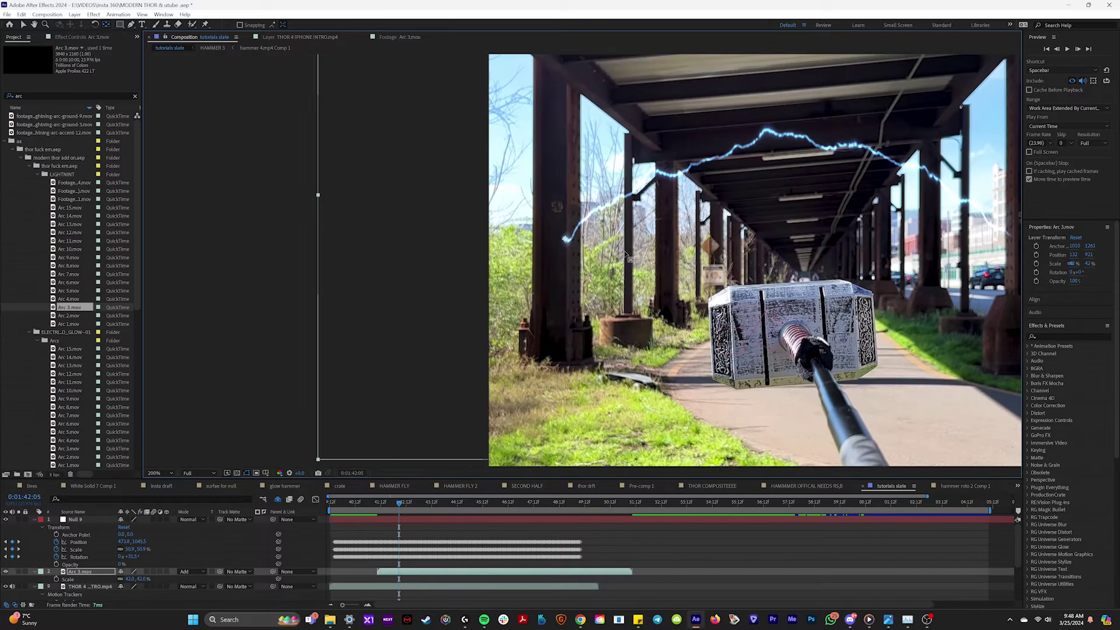
key(v)
drag(605, 225, 636, 266)
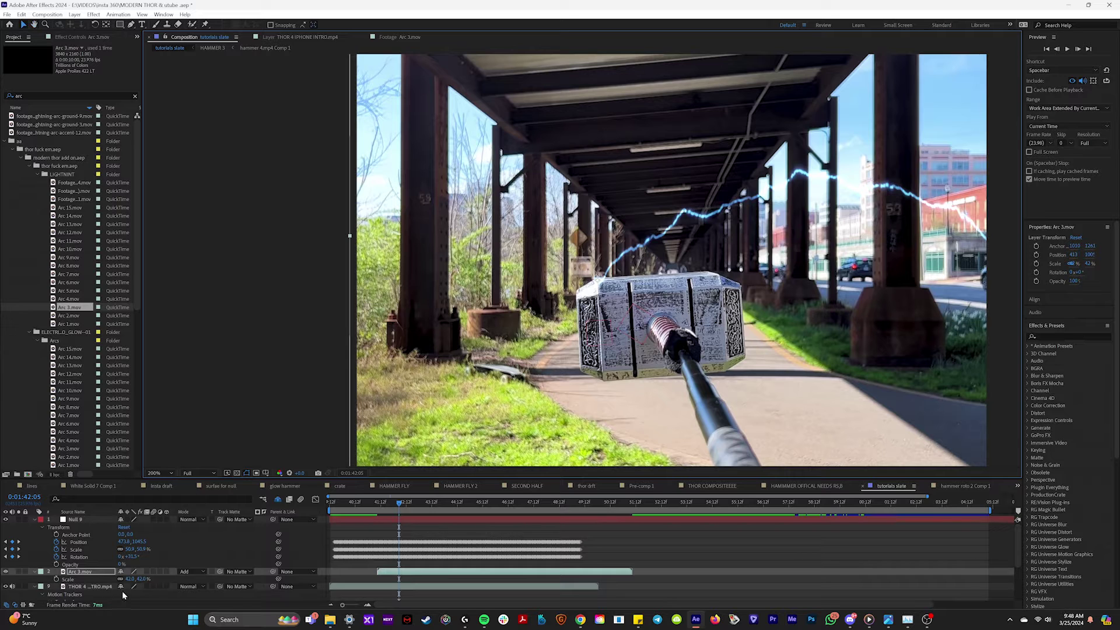
Step: Scale Arc 3.mov down to about 11.7% and rotate it slightly so the arc spans the hammer's top
drag(129, 581, 114, 582)
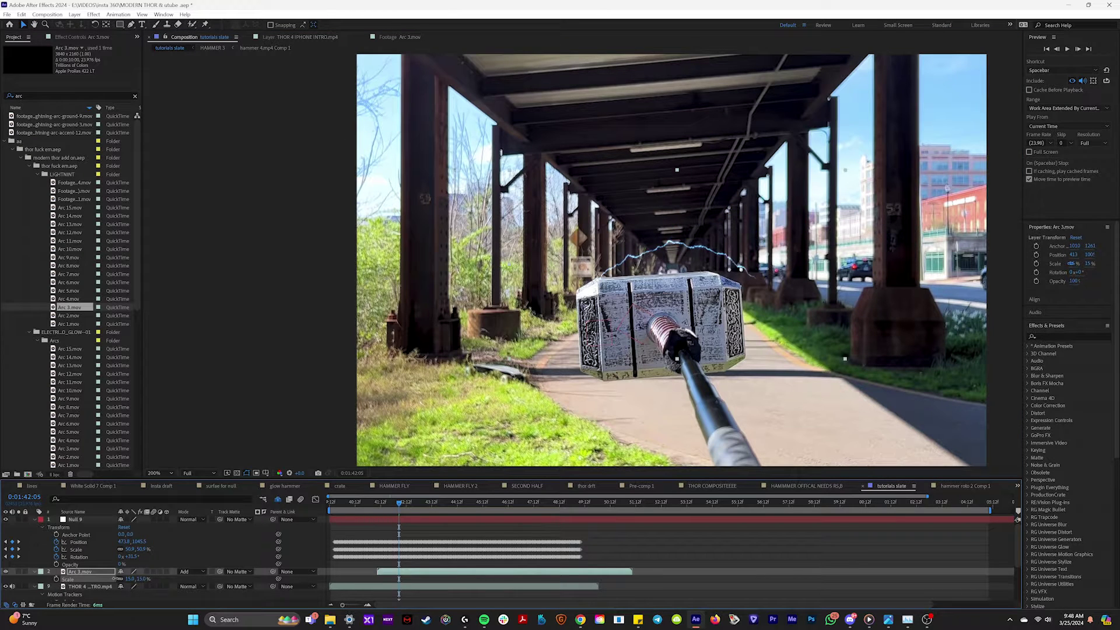
key(w)
drag(706, 280, 712, 295)
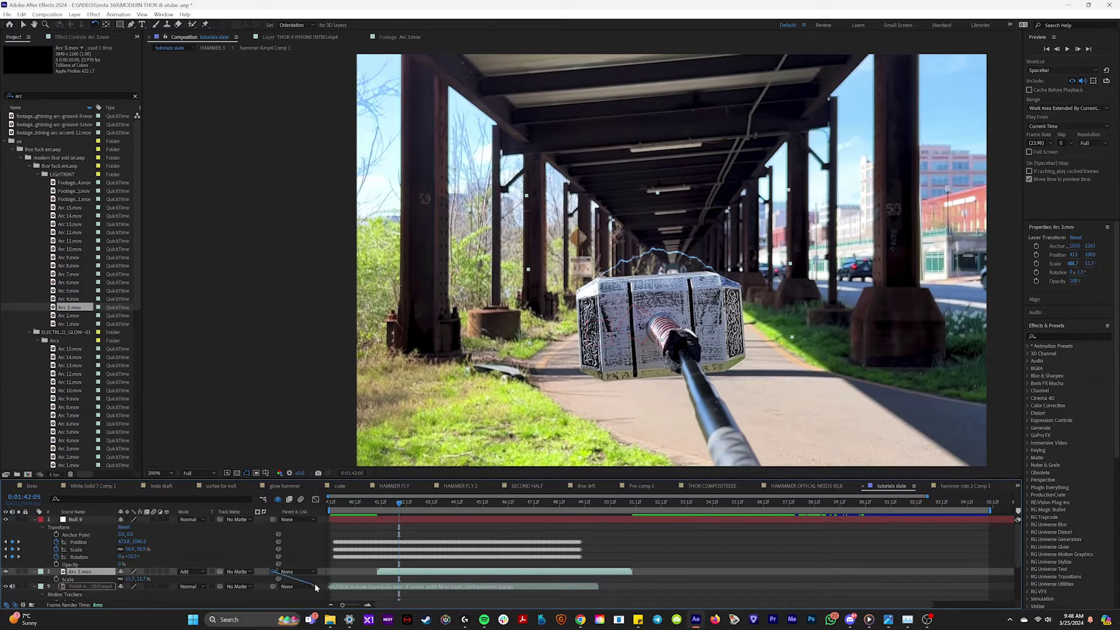
Step: Parent Arc 3.mov to the Null 9 layer and play back the shot to check that the arc follows the hammer
drag(321, 579, 97, 527)
drag(399, 503, 388, 508)
key(space)
Step: Slightly enlarge Arc 3.mov, shift its layer earlier in the timeline, and preview the result
key(space)
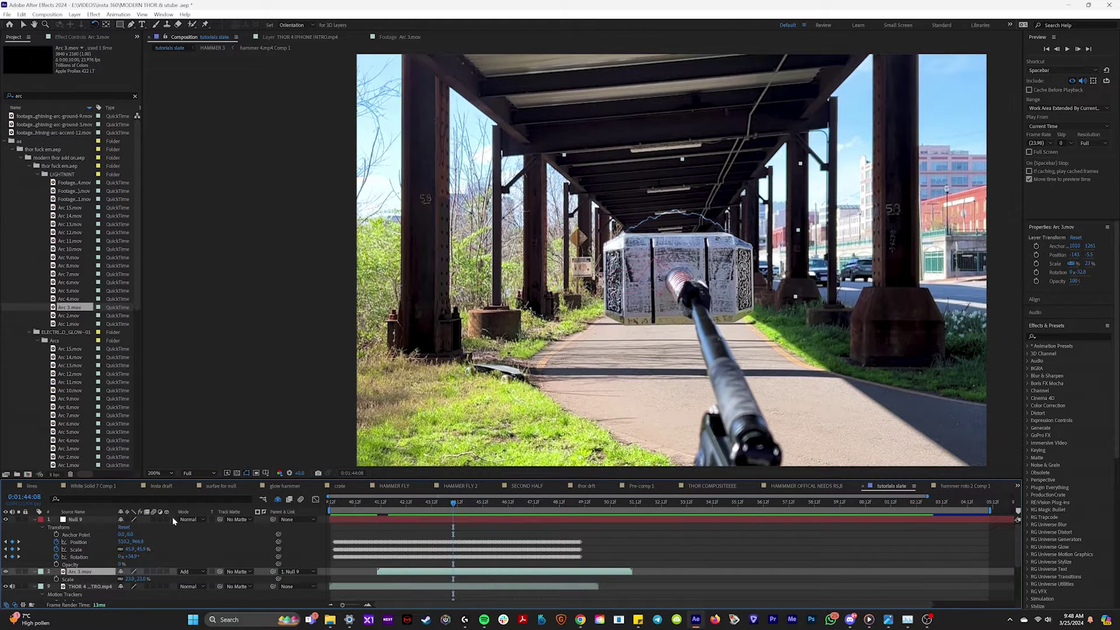
drag(136, 581, 140, 580)
drag(395, 572, 360, 572)
drag(357, 501, 354, 506)
key(space)
scroll(654, 333, down, 1)
key(space)
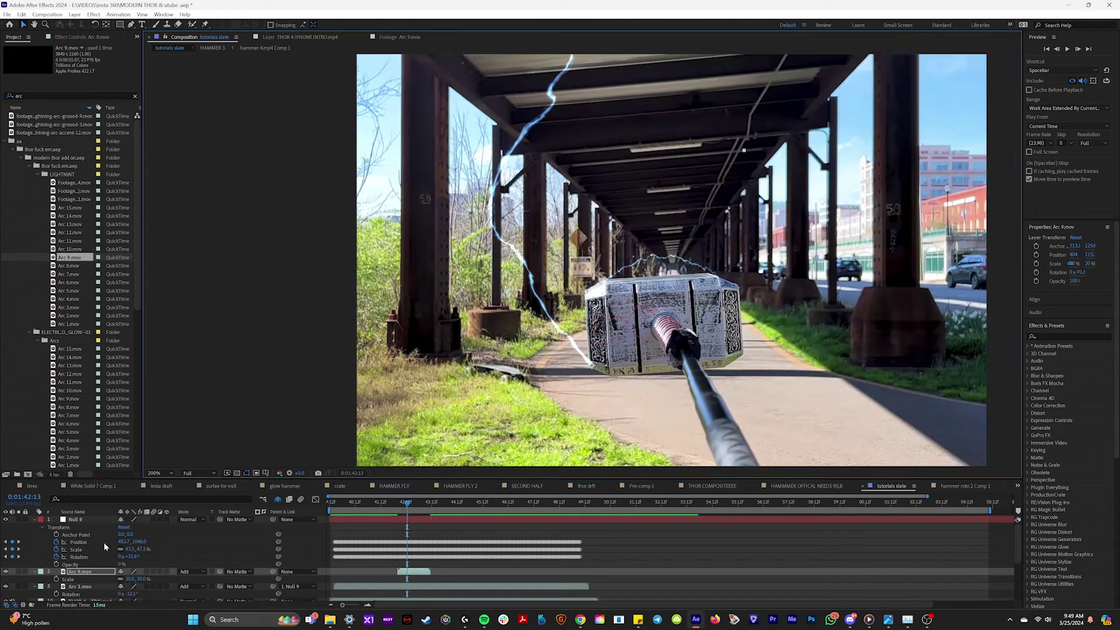
Step: Scale Arc 9.mov to 5.4% so it fits the hammer's side and parent it to Null 9
drag(129, 579, 114, 580)
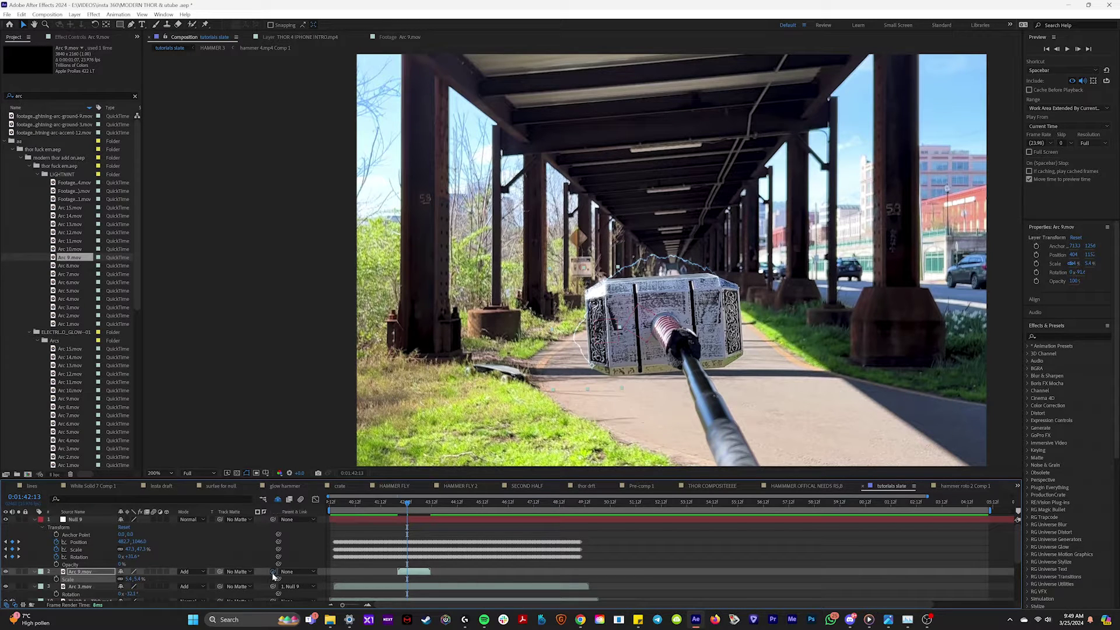
drag(155, 535, 105, 520)
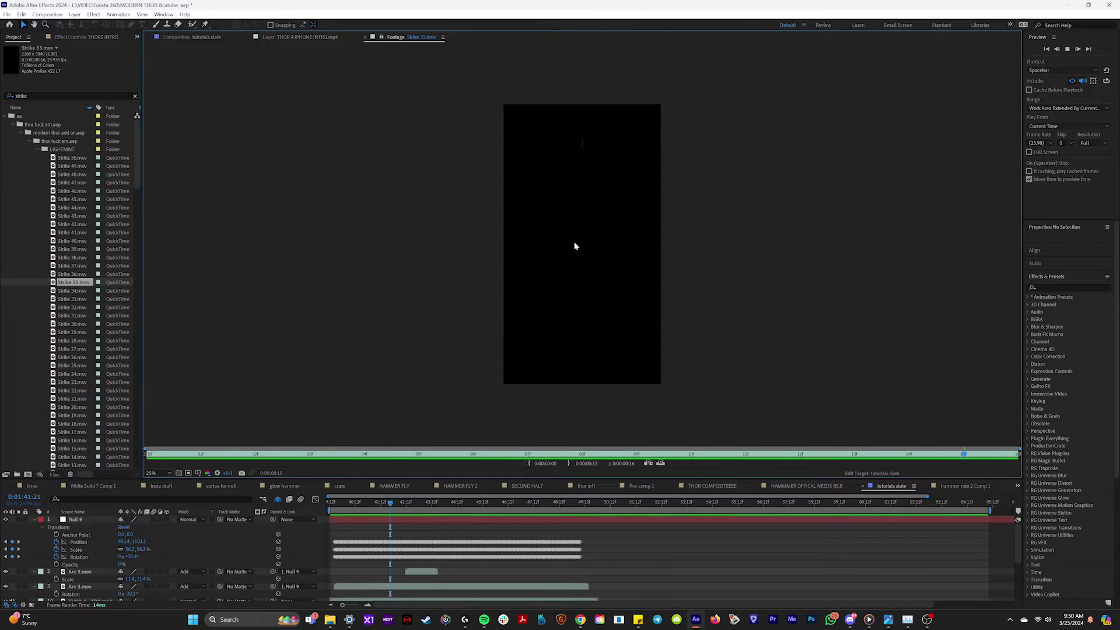
Step: Add Strike 35.mov to the composition as a layer directly below Null 9
drag(74, 284, 424, 527)
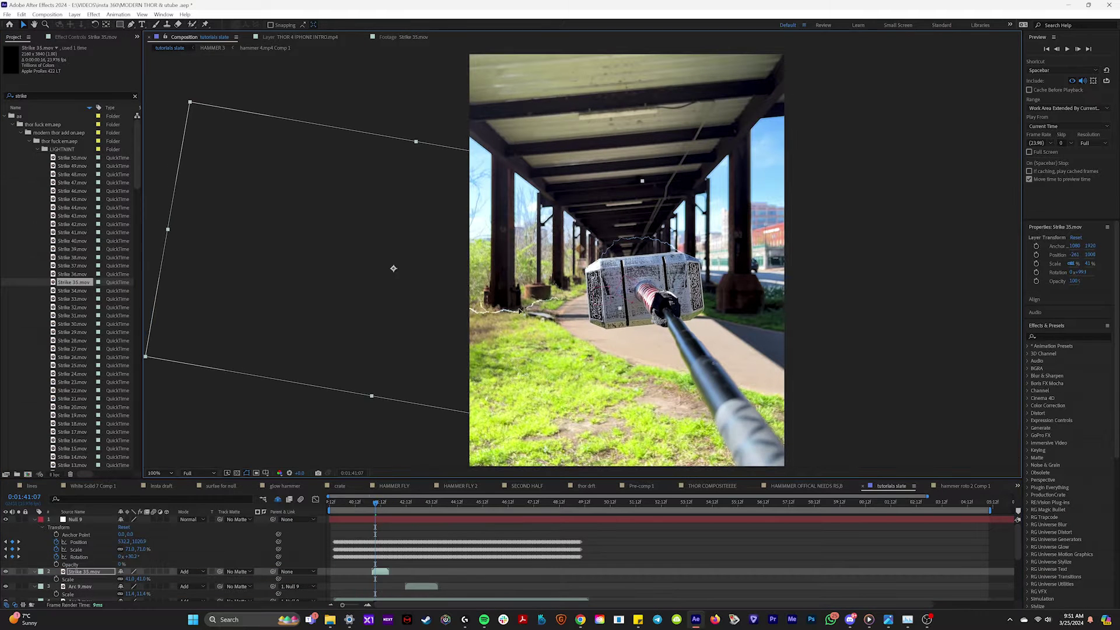
Step: Move Strike 35.mov closer to the hammer's left side and parent it to Null 9
drag(518, 311, 544, 306)
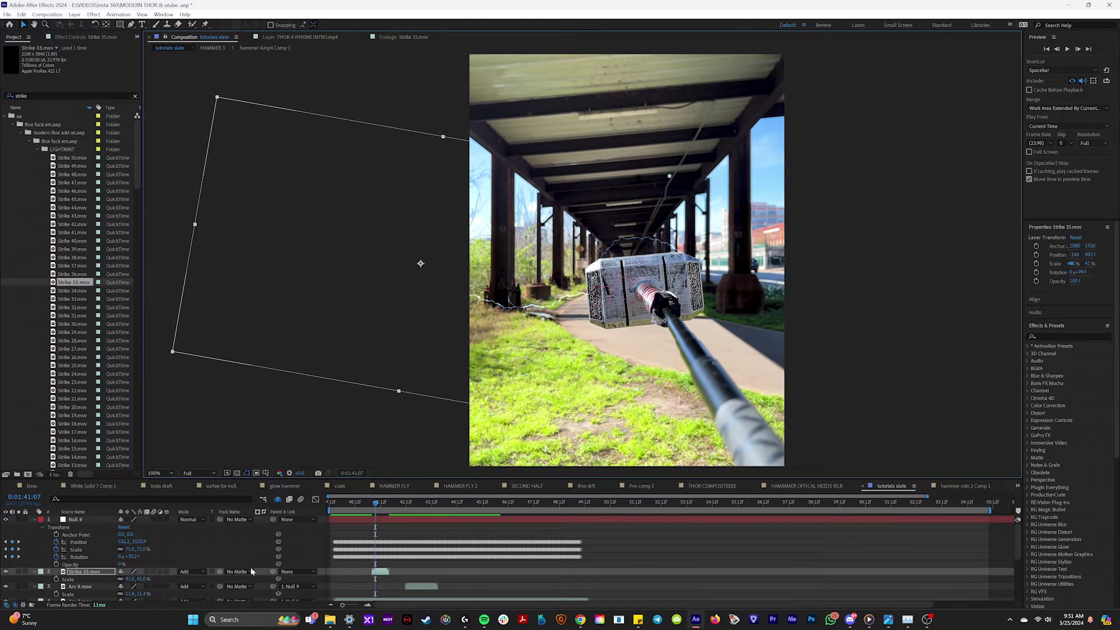
drag(272, 572, 74, 520)
Step: Duplicate Strike 35.mov, start the copy slightly later, rotate and move it to the hammer's right side, and preview it
drag(376, 502, 387, 503)
click(382, 574)
key(ctrl+d)
drag(383, 573, 394, 572)
drag(444, 259, 746, 228)
key(w)
key(v)
drag(641, 234, 737, 225)
click(364, 504)
drag(365, 506, 370, 506)
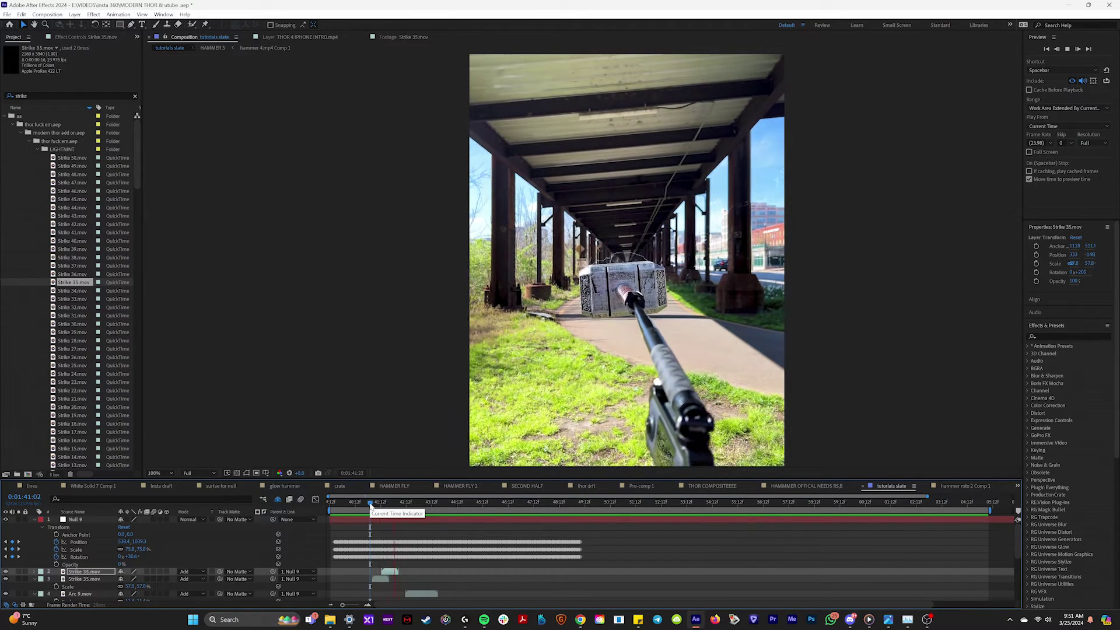
key(space)
Step: Duplicate Strike 35.mov again, start this copy later, and rotate it so the bolt hits the hammer from above
key(ctrl+d)
drag(389, 572, 411, 572)
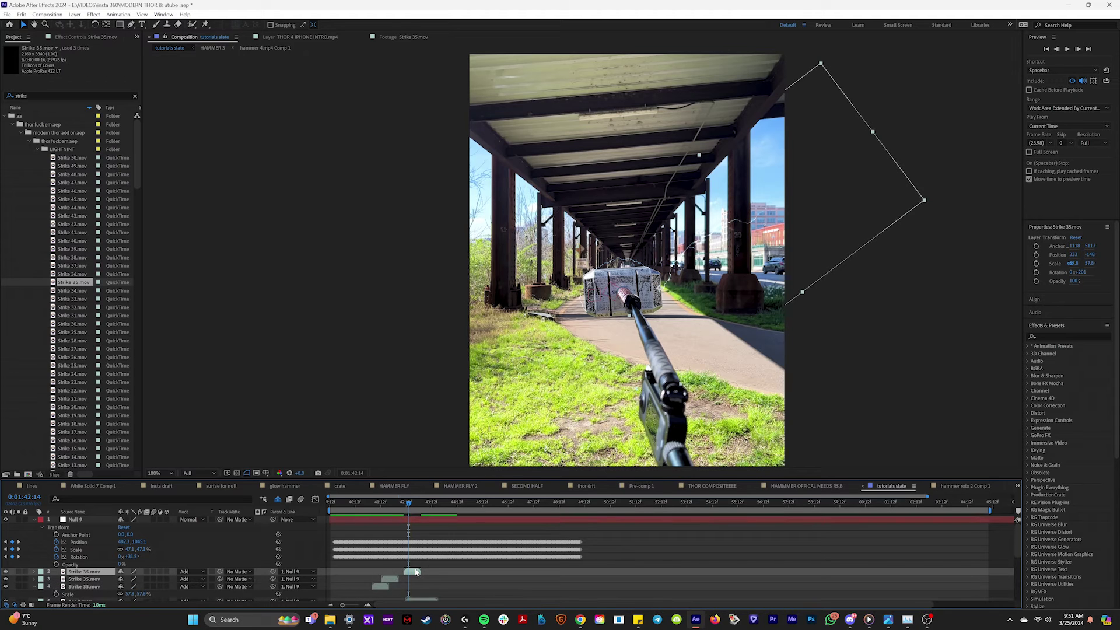
key(w)
drag(799, 201, 722, 174)
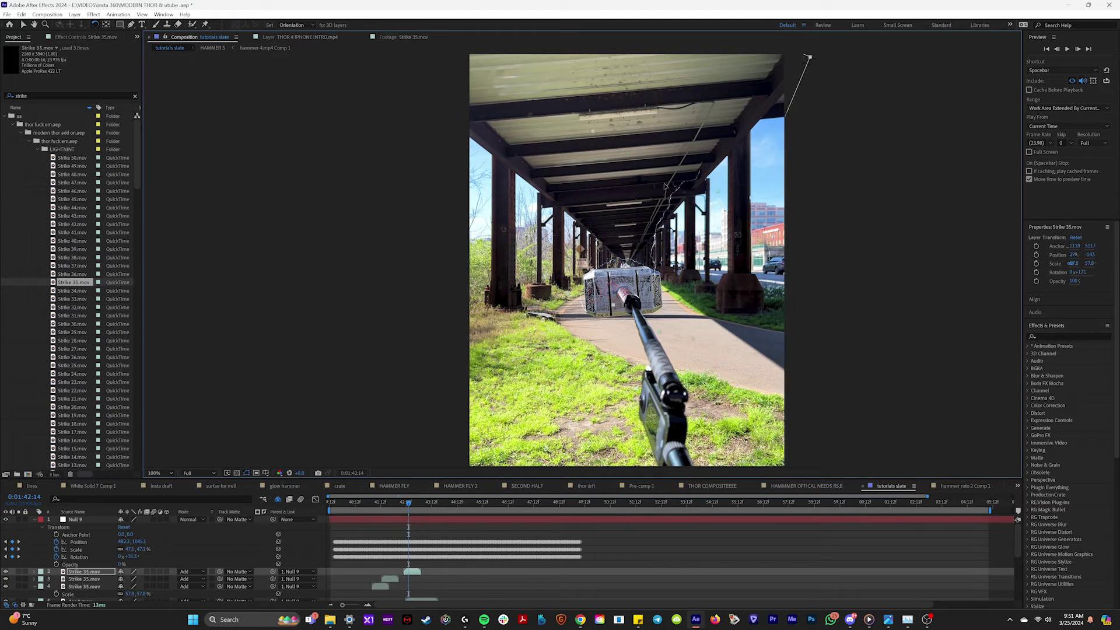
Step: Shift the third Strike 35.mov copy earlier so it closely follows the second, and preview the strikes
click(376, 512)
drag(412, 573, 405, 573)
key(space)
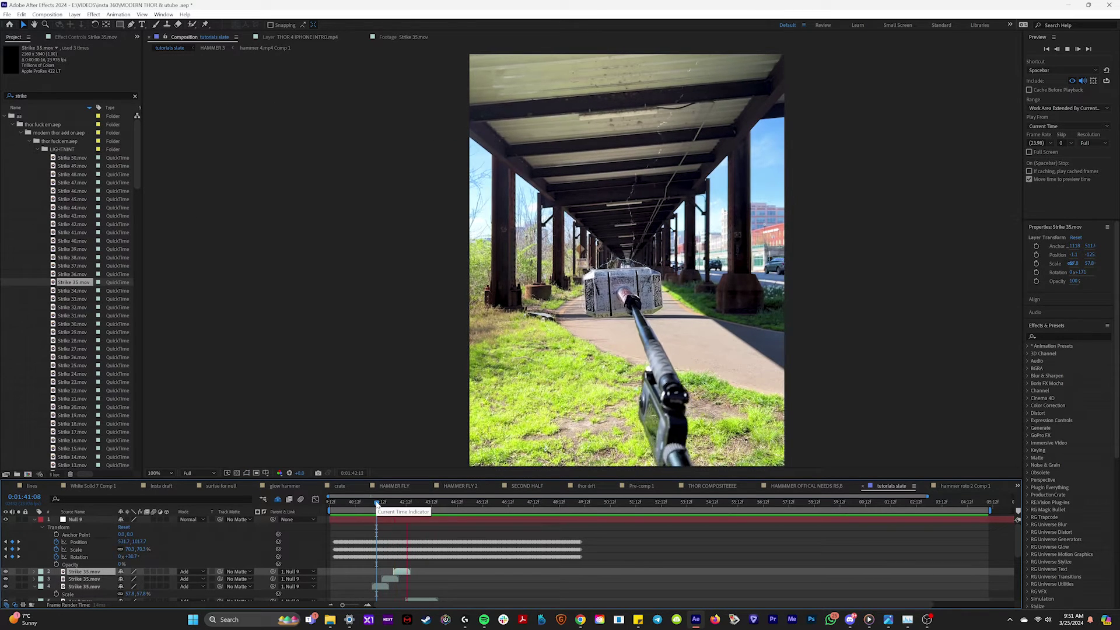
click(368, 503)
key(space)
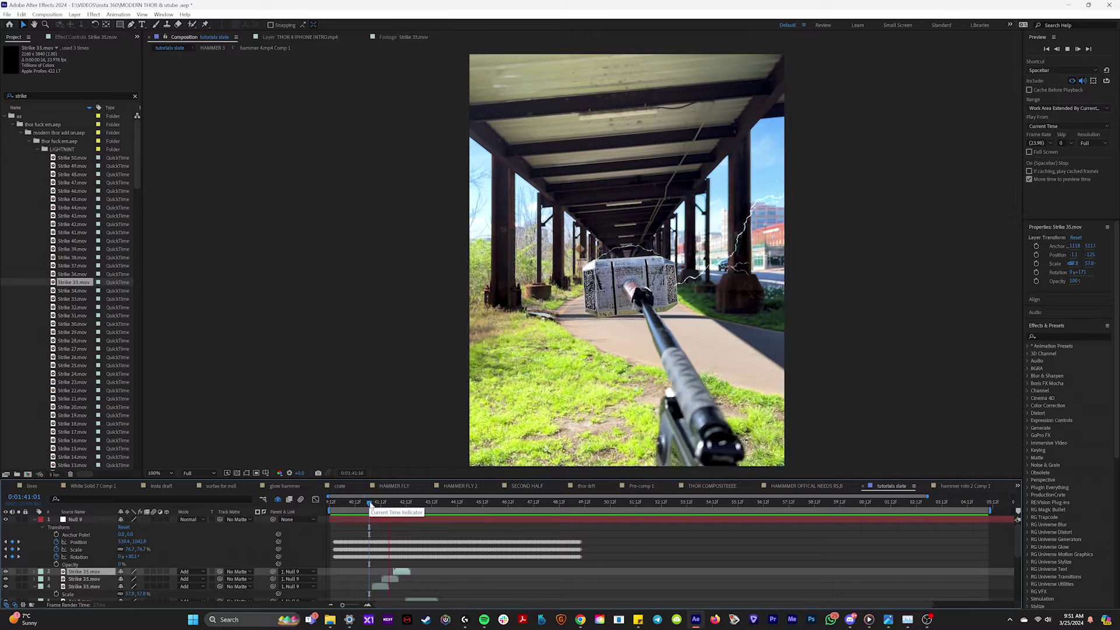
key(space)
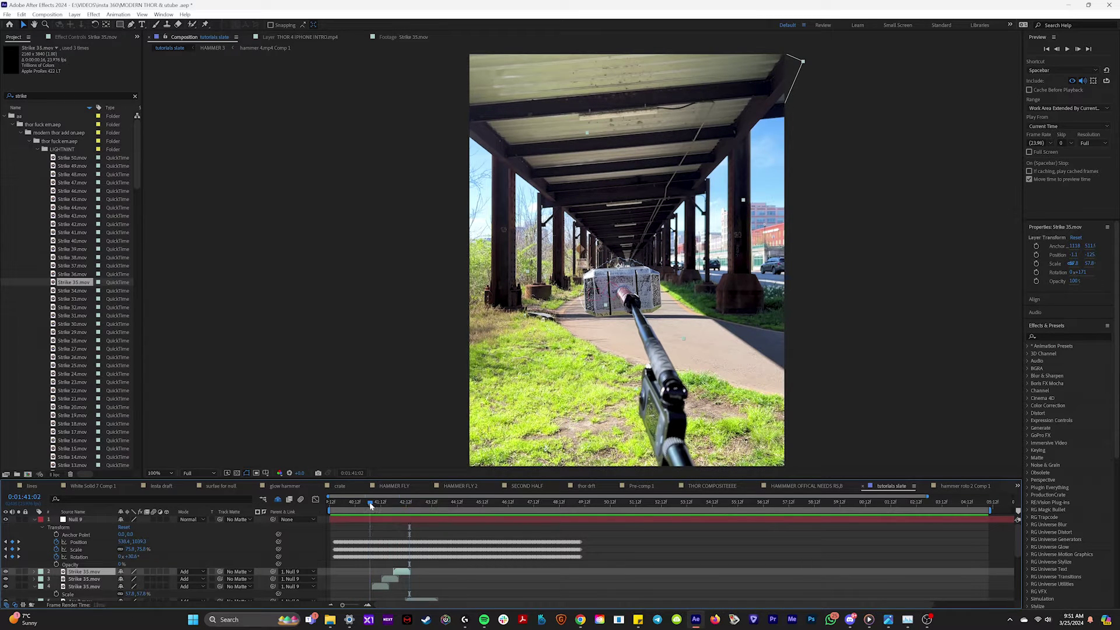
key(space)
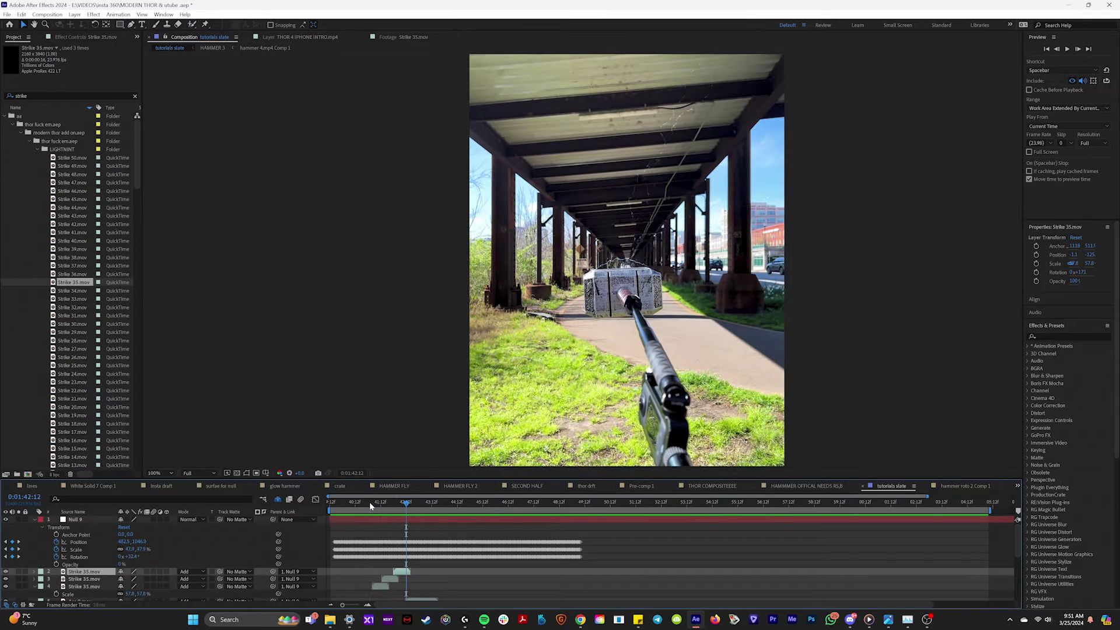
Step: Apply the Deep Glow effect to the earliest Strike 35.mov layer
drag(370, 503, 382, 507)
click(379, 587)
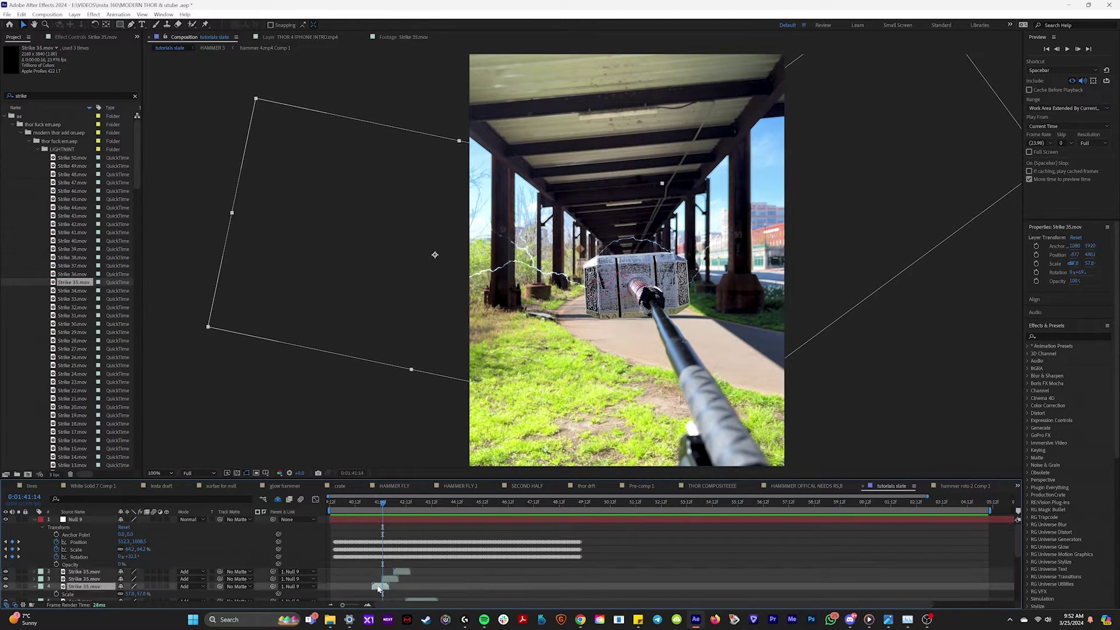
click(1063, 334)
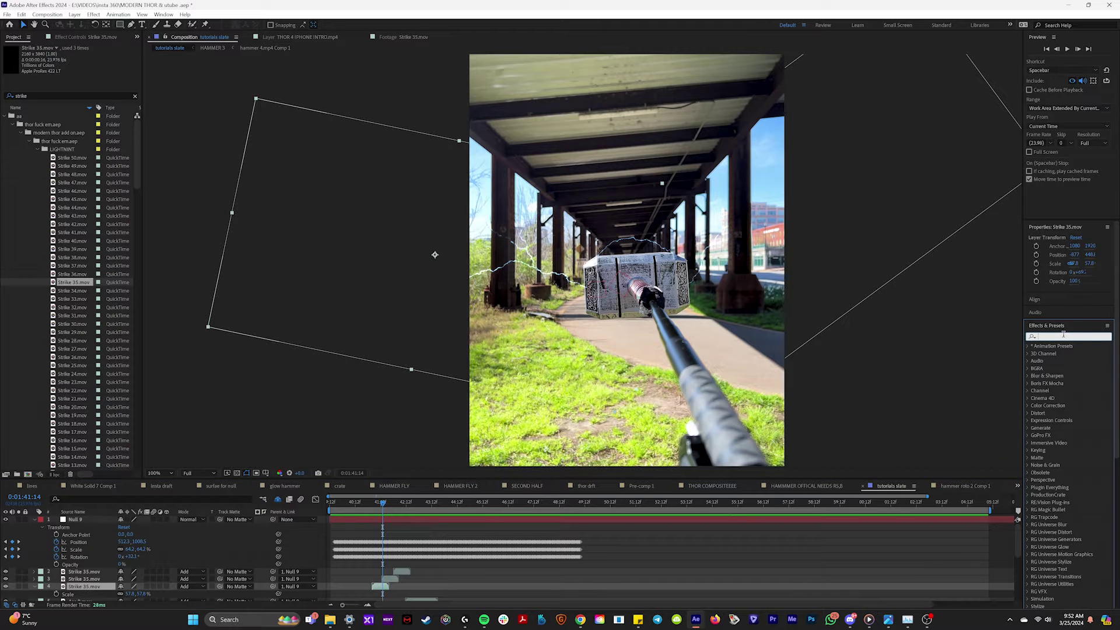
text(depp)
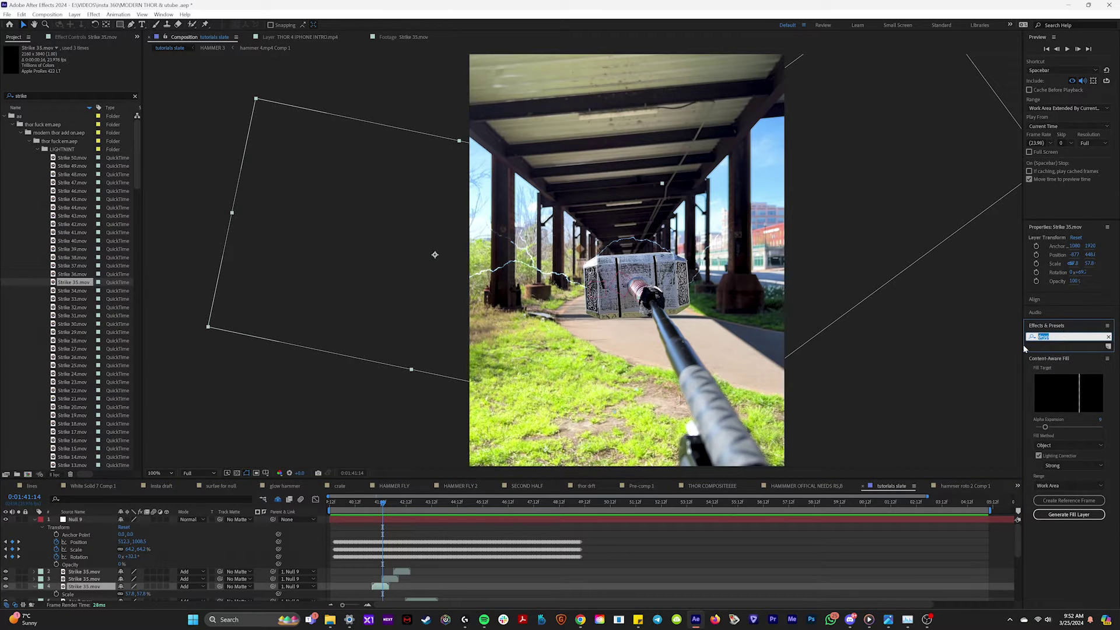
text(ideep)
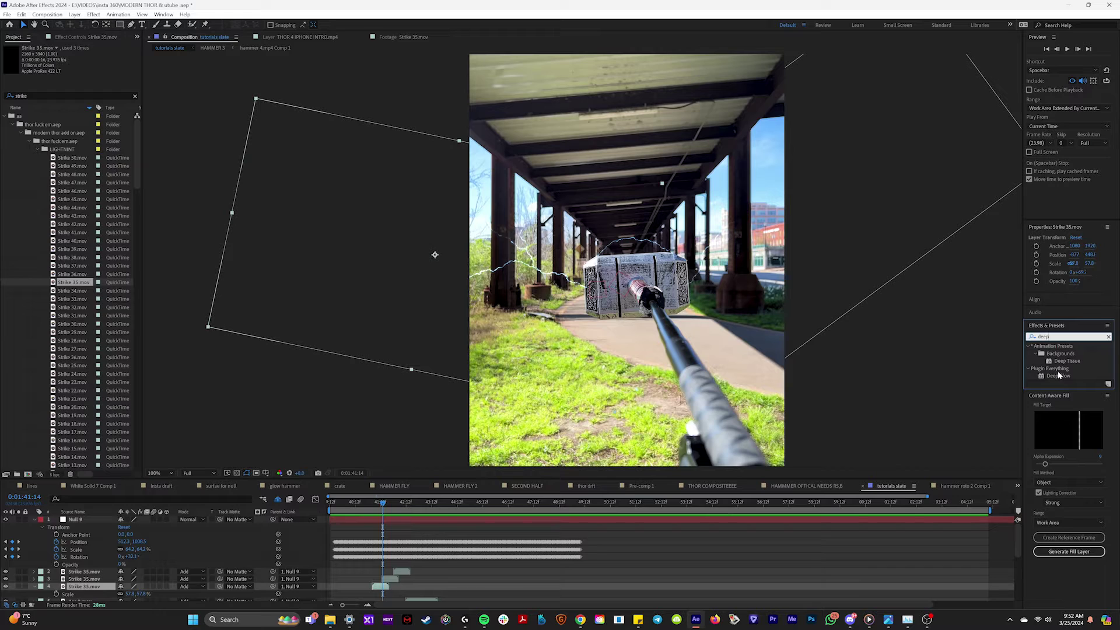
double_click(1059, 376)
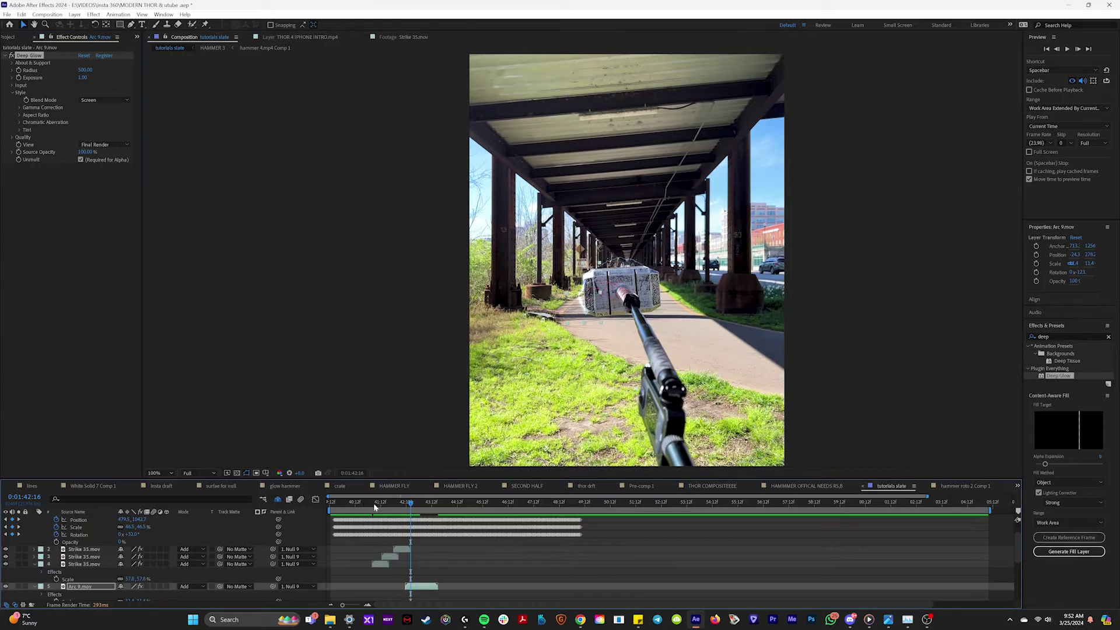
Step: Shorten the work area to preview the glowing lightning, and extend its end past the Arc 9.mov clip
key(n)
click(377, 503)
key(space)
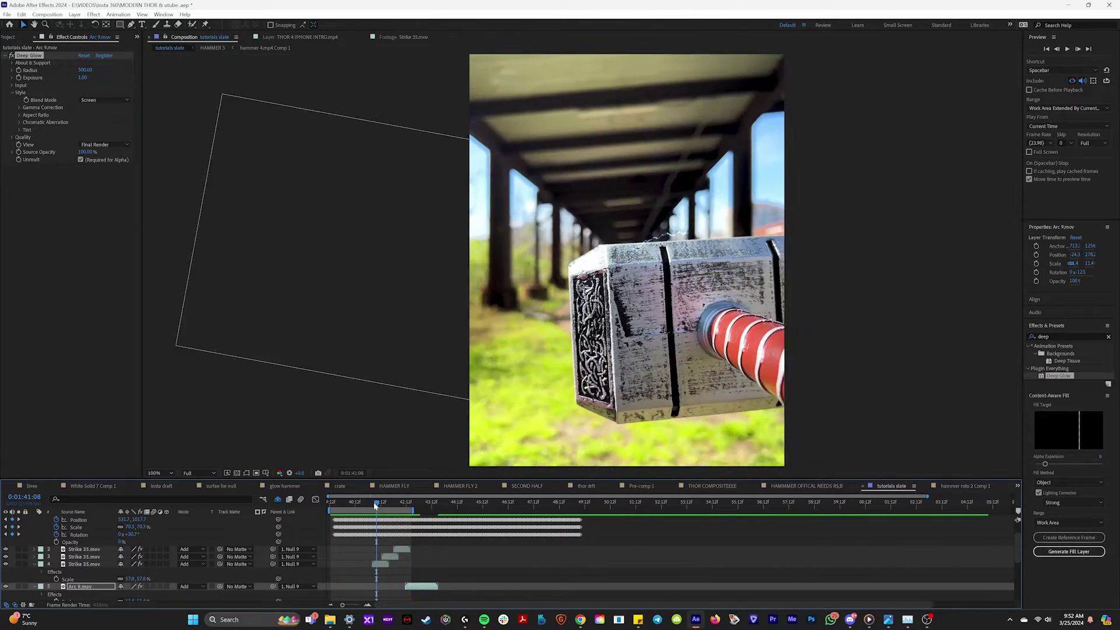
key(space)
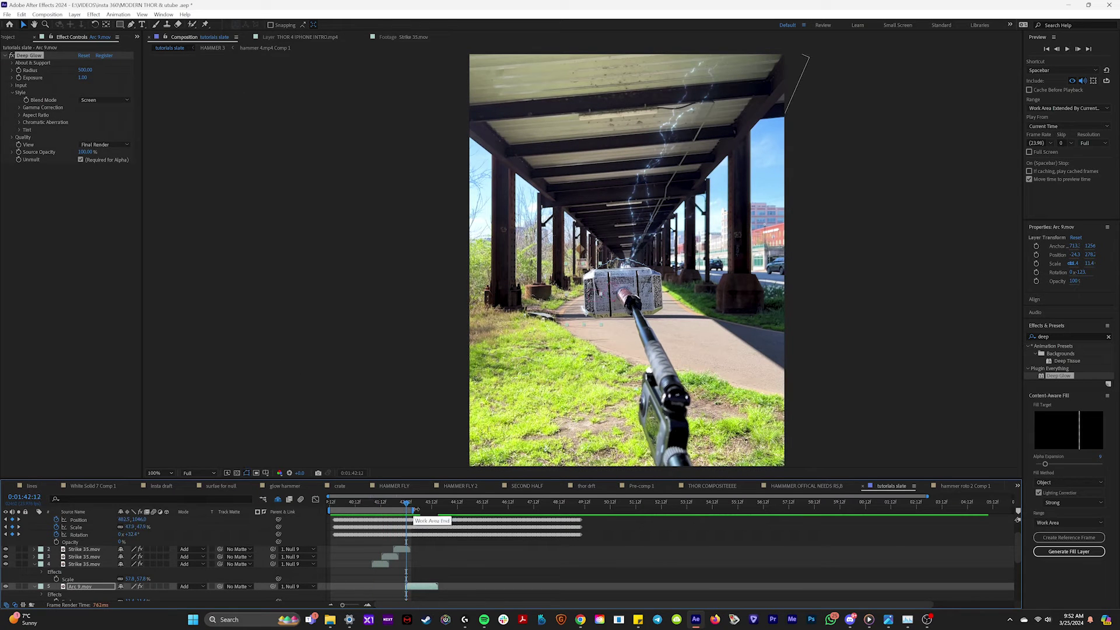
drag(418, 511, 465, 511)
Step: Add Strike 41.mov below Null 9 at 0:01:40:18 and scale it to 28%
click(11, 38)
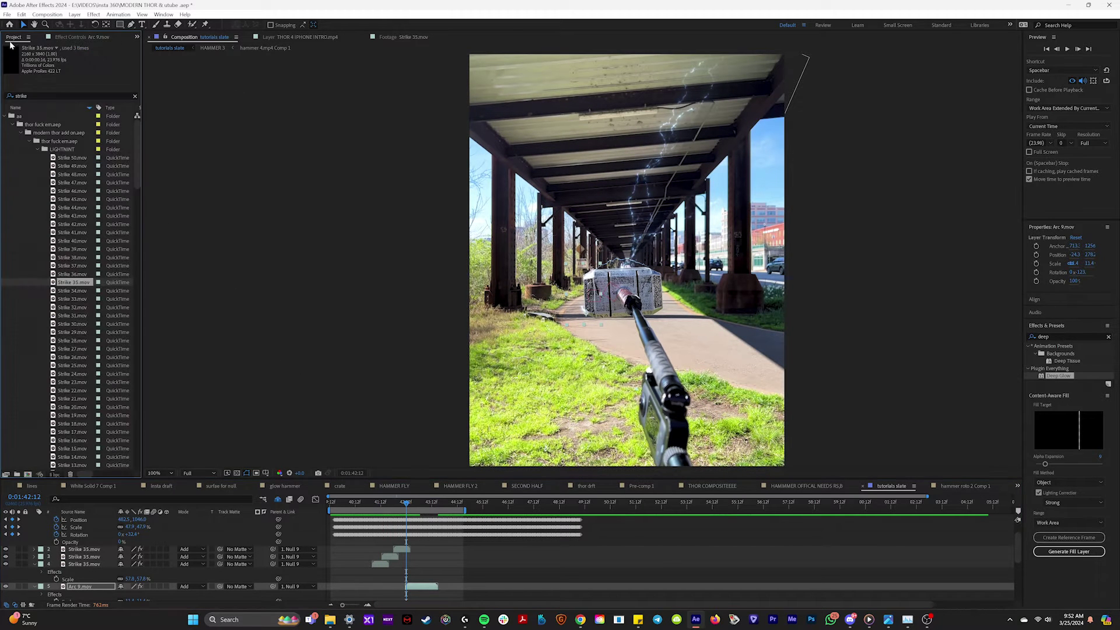
double_click(82, 317)
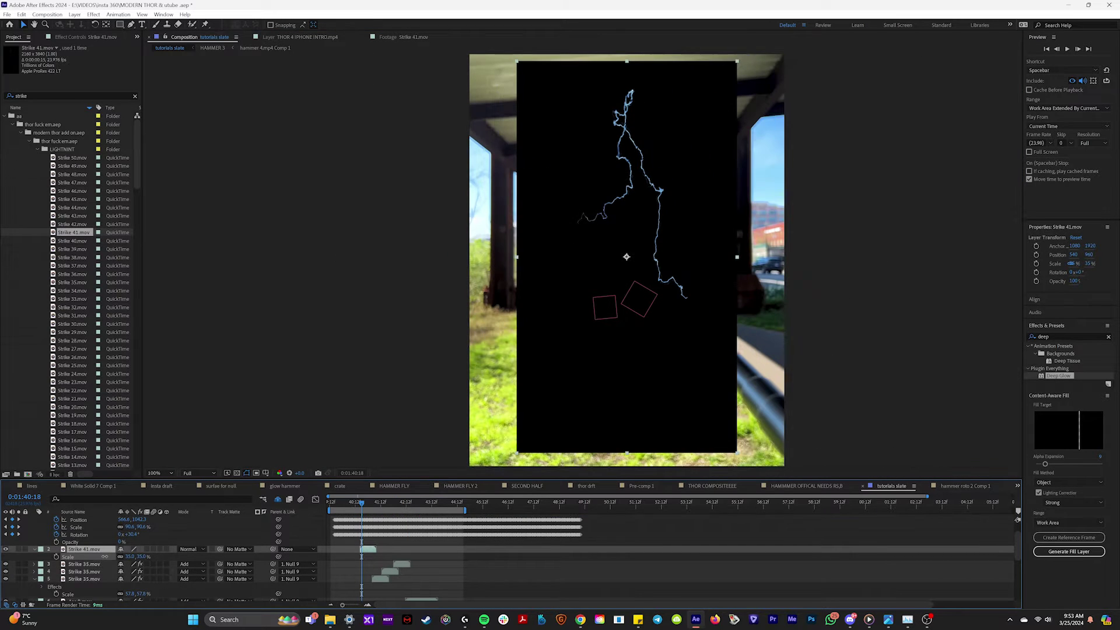
drag(105, 557, 103, 560)
Step: Rotate and move Strike 41.mov so its bolt reaches the hammer, and set its blending mode to Add
key(w)
drag(668, 113, 598, 293)
key(v)
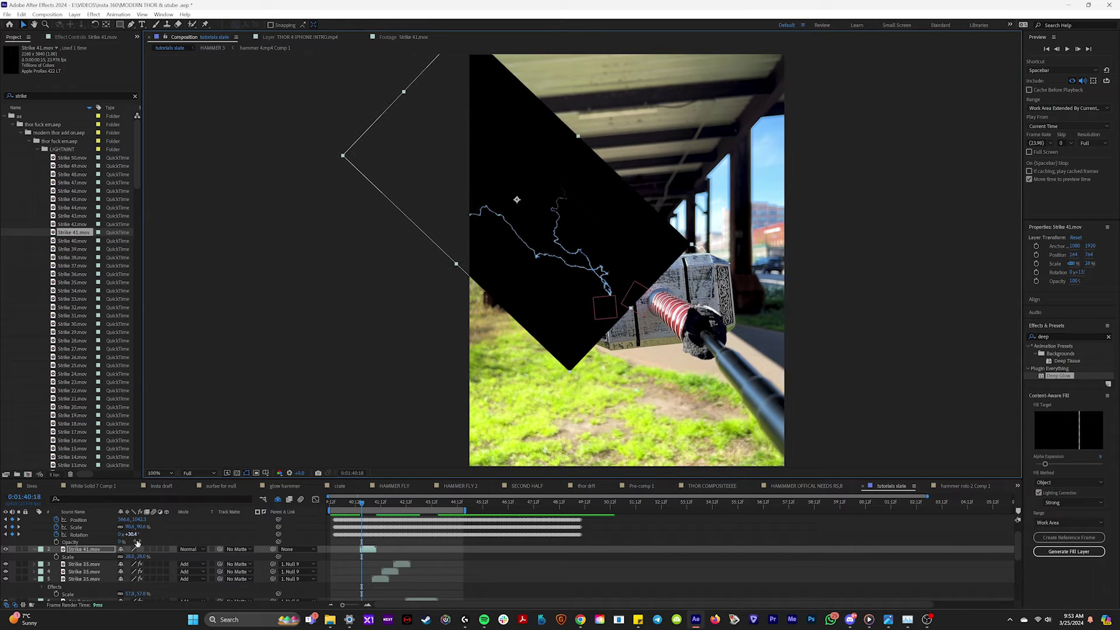
click(188, 549)
click(216, 239)
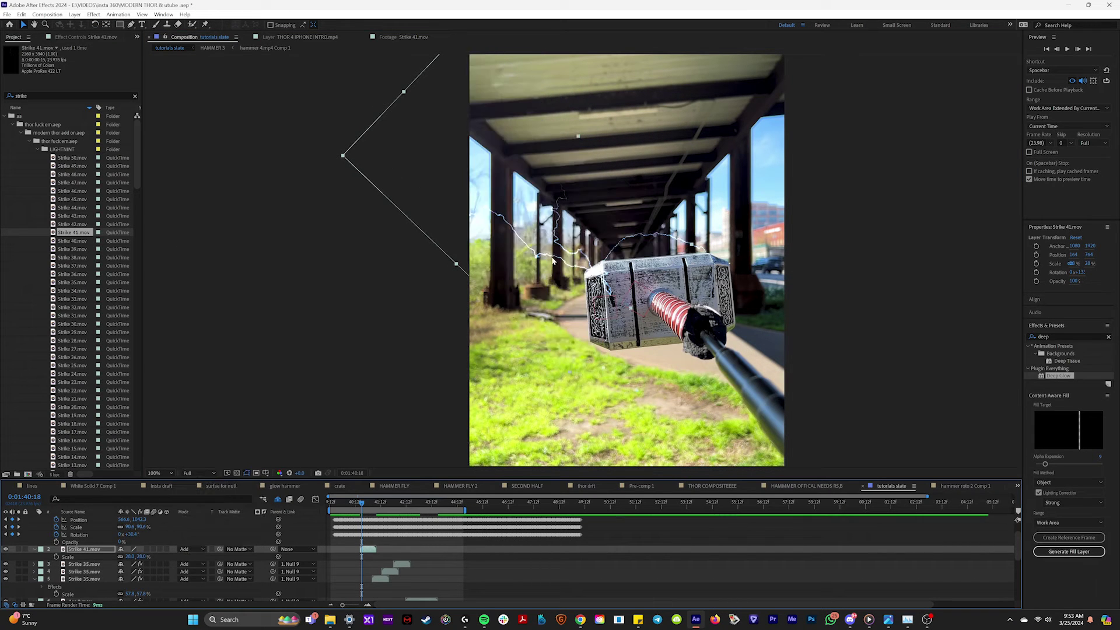
Step: Refine the angle and position of Strike 41.mov at the hammer's left side, parent it to Null 9, and preview it
key(w)
drag(537, 261, 546, 289)
key(v)
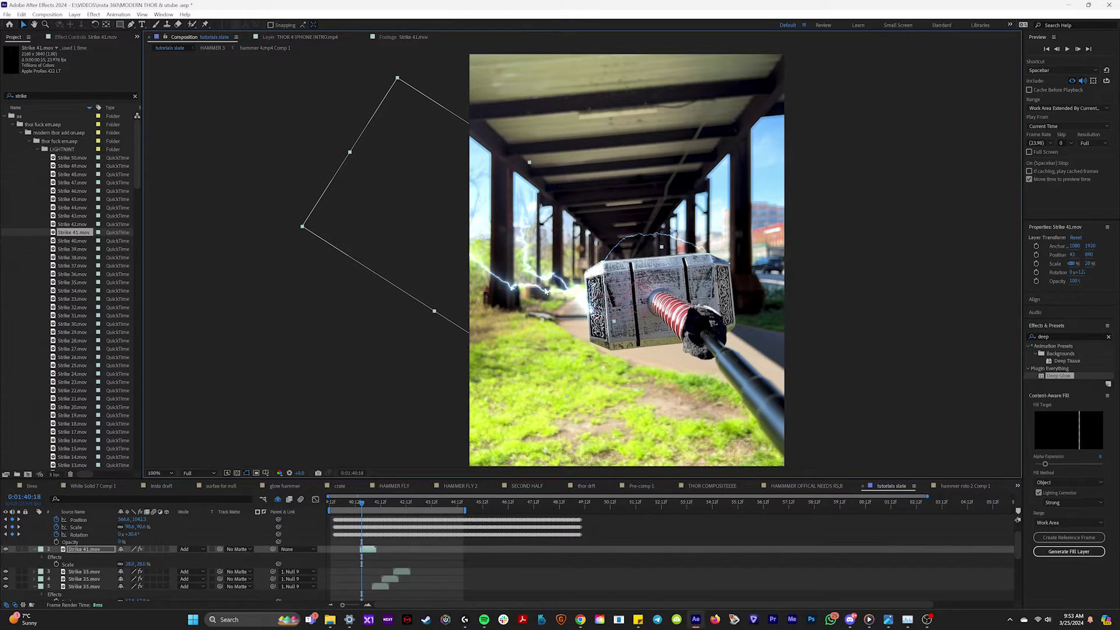
drag(273, 549, 90, 520)
key(space)
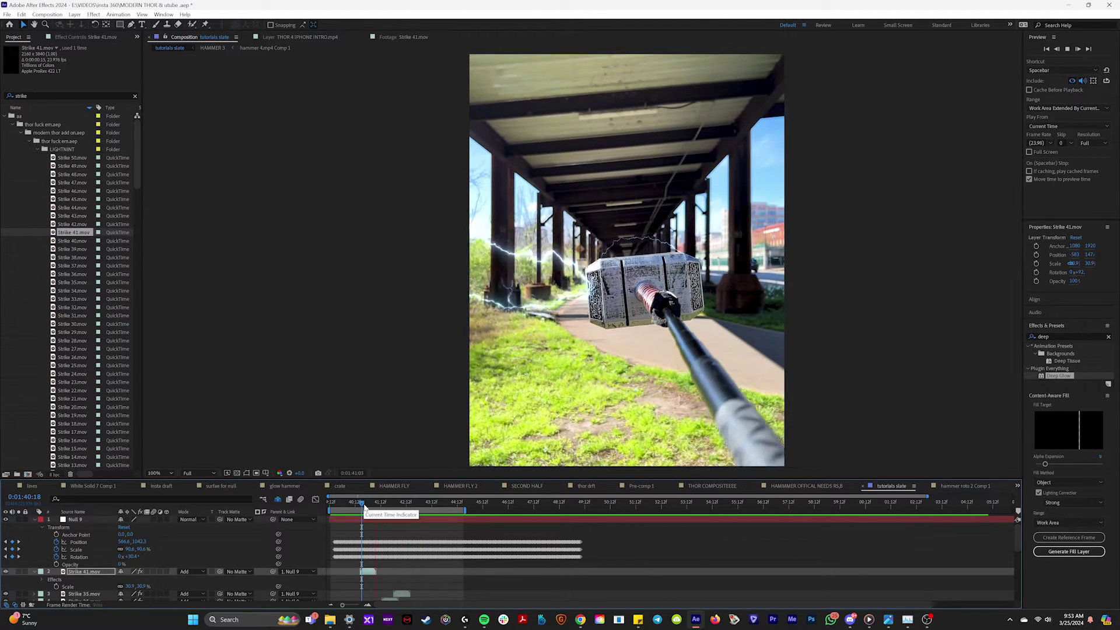
key(space)
Step: Rotate the second Strike 41.mov copy to hit the hammer from another angle, and play back the shot
scroll(410, 575, down, 3)
click(402, 572)
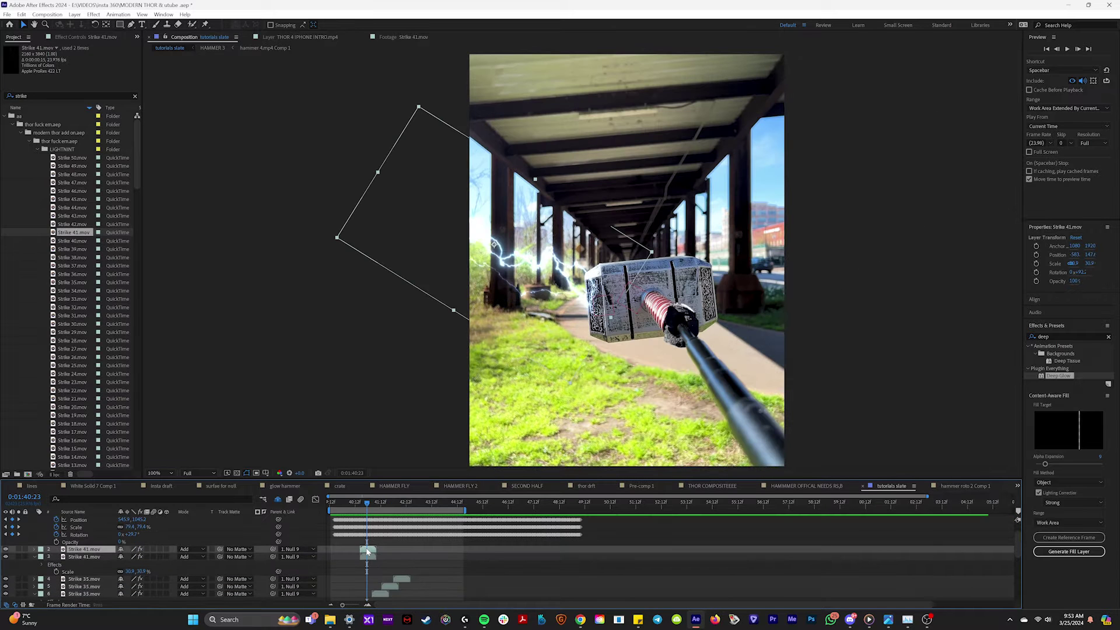
drag(367, 503, 375, 505)
key(w)
drag(539, 257, 651, 353)
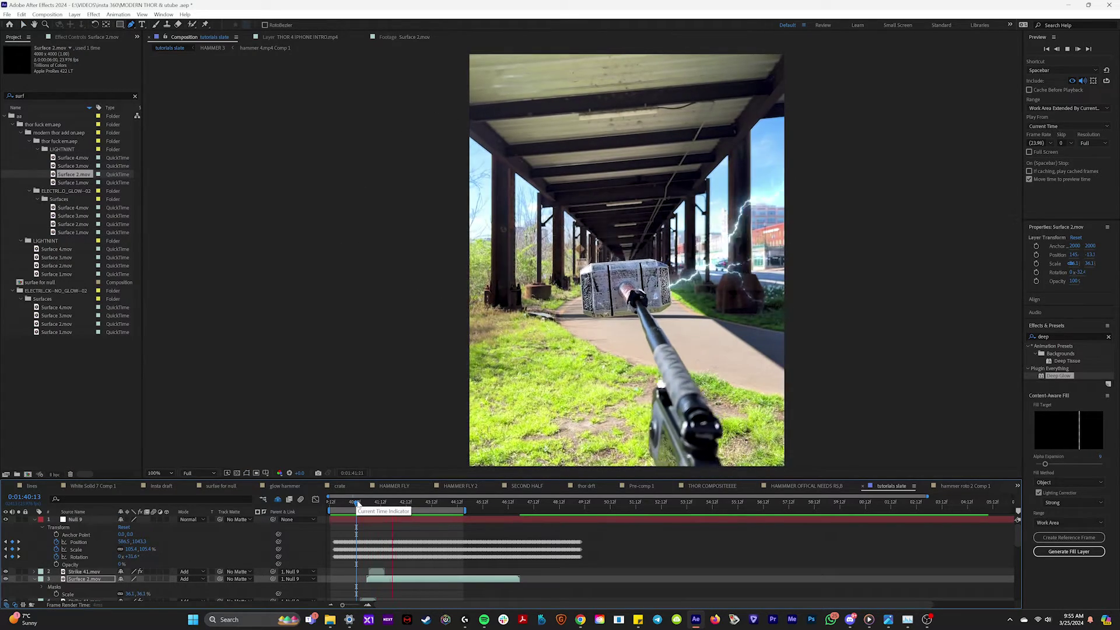
click(359, 501)
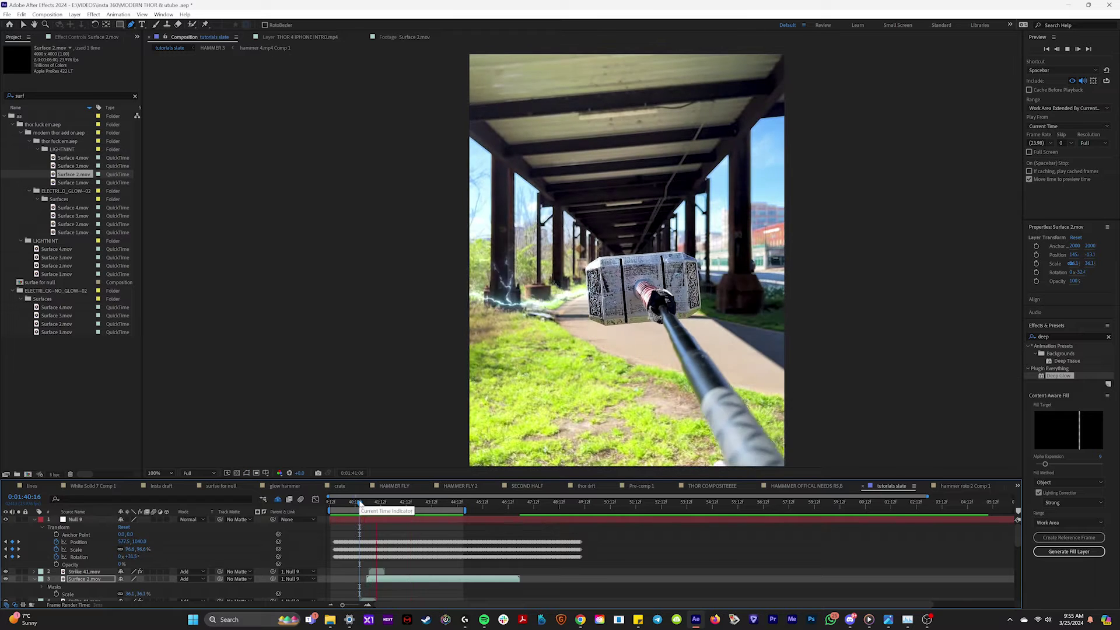
key(space)
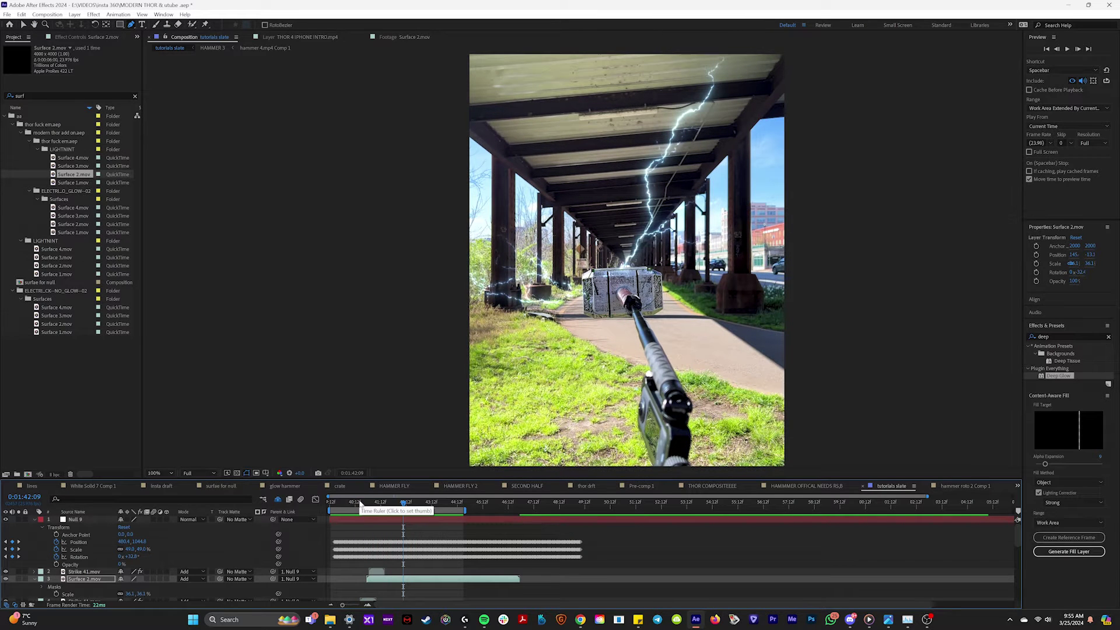
Step: Duplicate the THOR 4 IPHONE INTRO.mp4 footage layer and place the copy above Null 9 as the top layer
scroll(79, 548, down, 8)
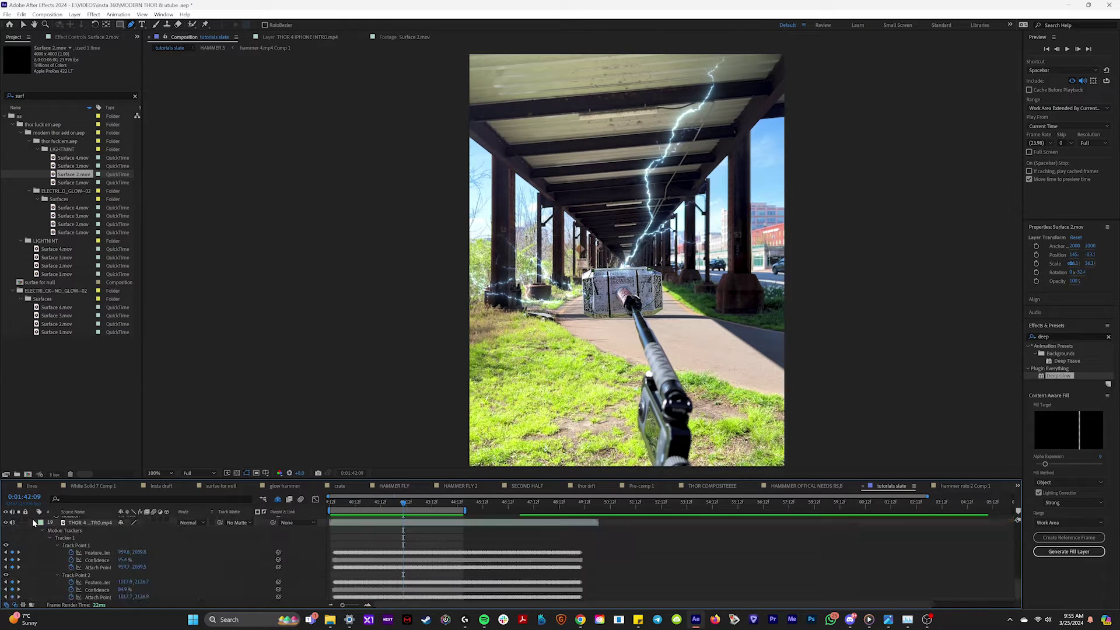
click(88, 597)
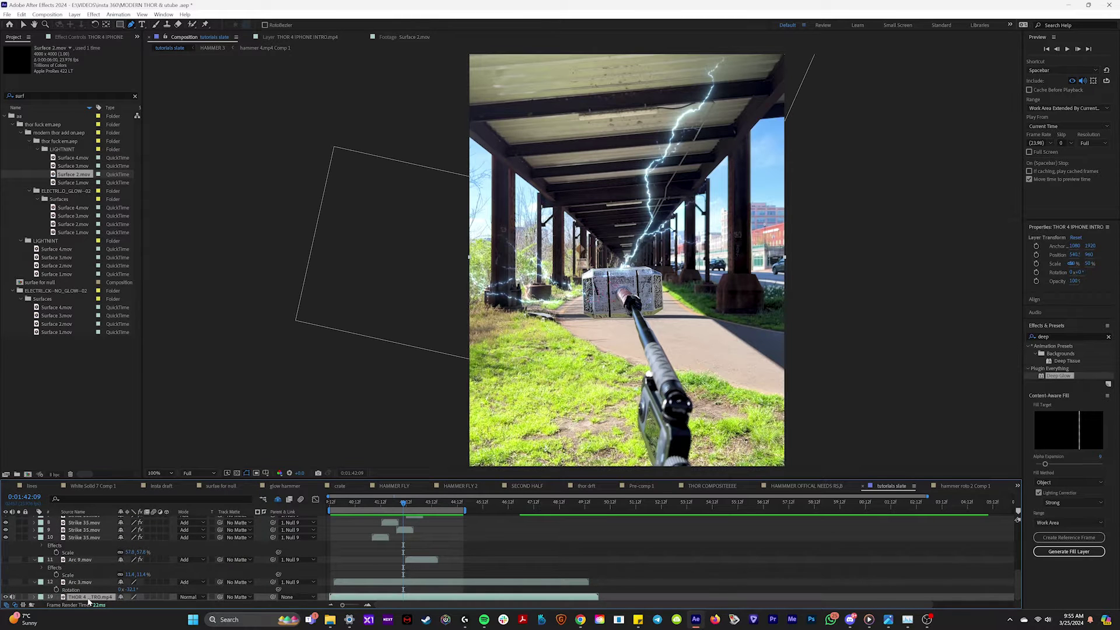
key(ctrl+d)
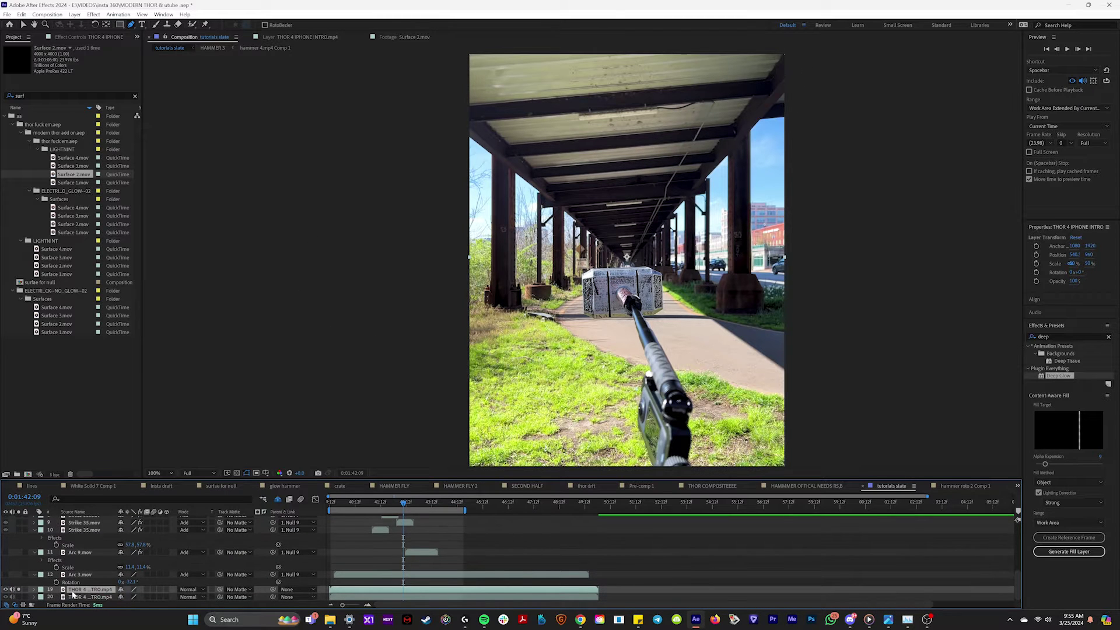
drag(71, 591, 75, 523)
key(ctrl+v)
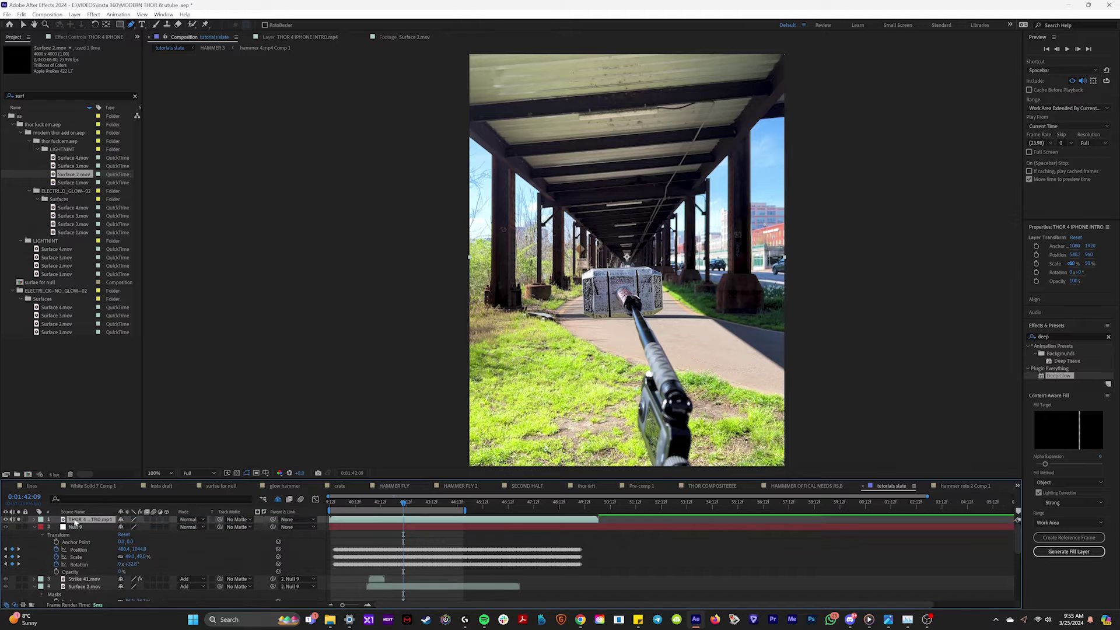
Step: Isolate the hammer head on the duplicated footage with the Roto Brush at 0:01:41:01 and freeze the result
drag(403, 502, 369, 502)
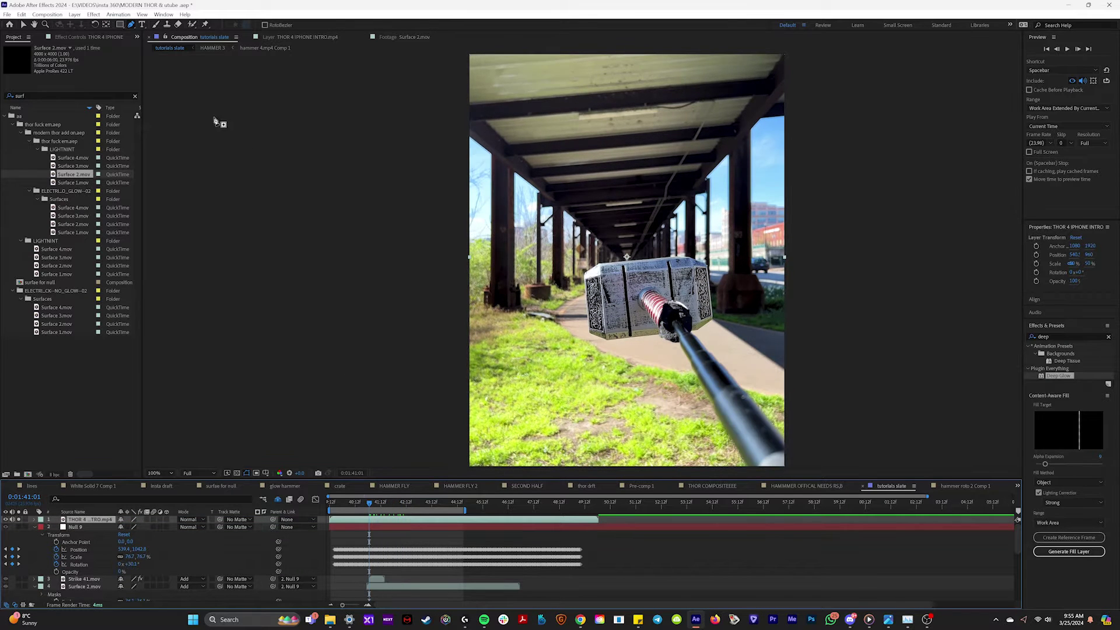
click(192, 25)
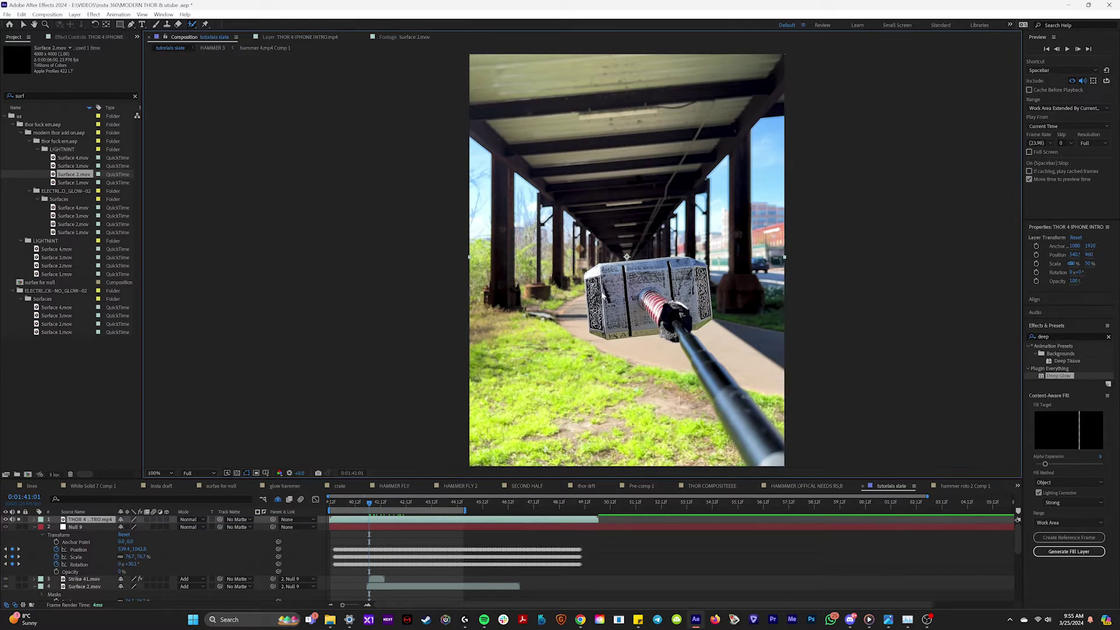
double_click(603, 292)
drag(703, 290, 594, 319)
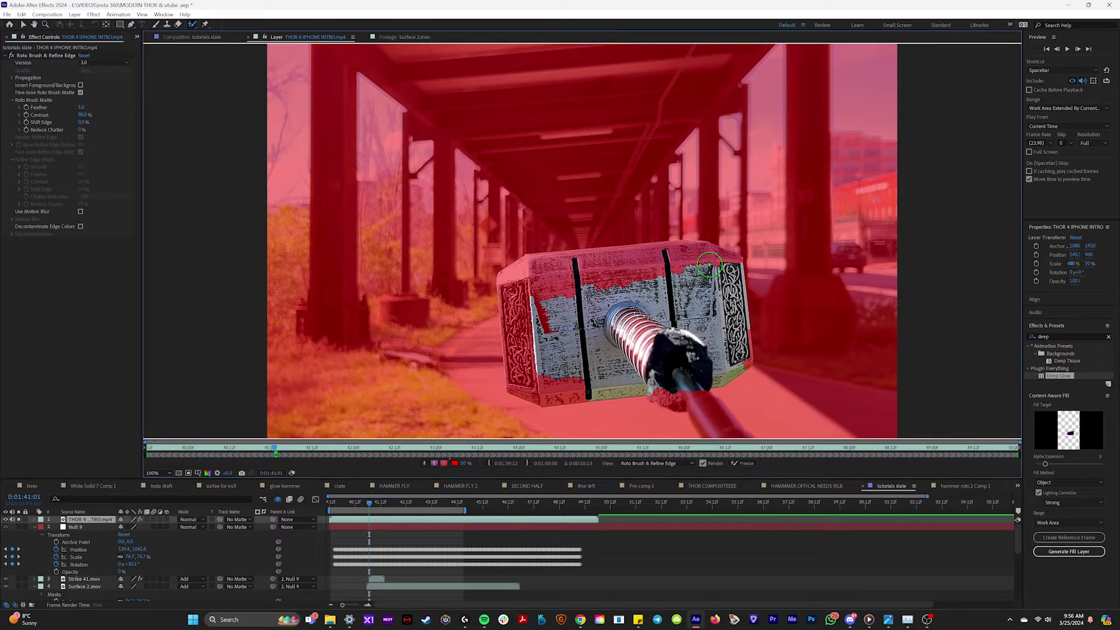
drag(709, 265, 534, 295)
alt+drag(625, 324, 679, 382)
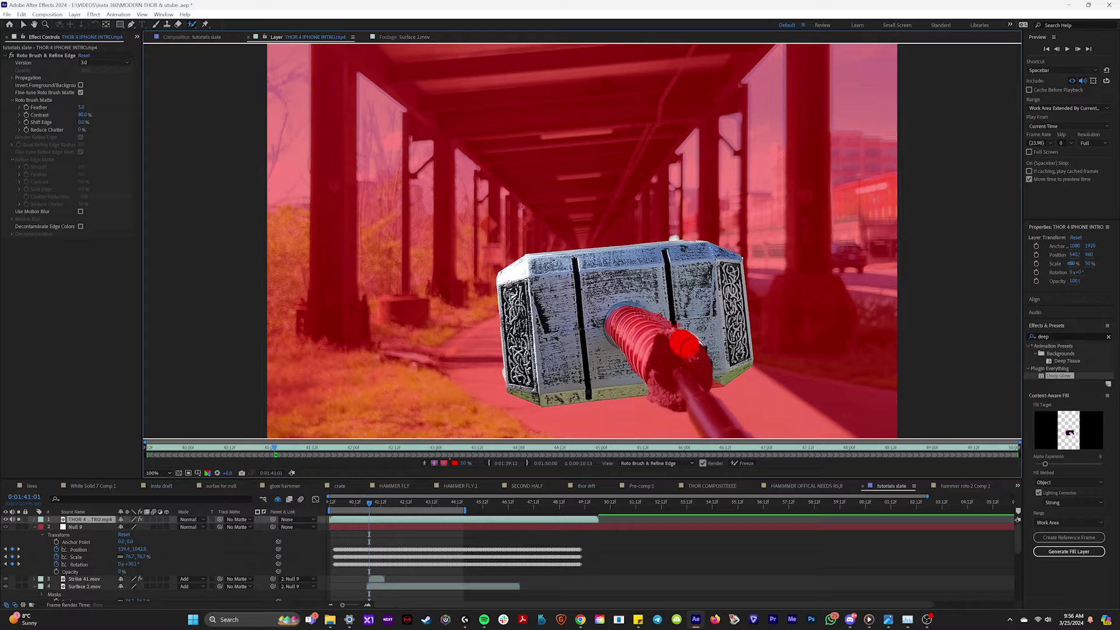
click(743, 464)
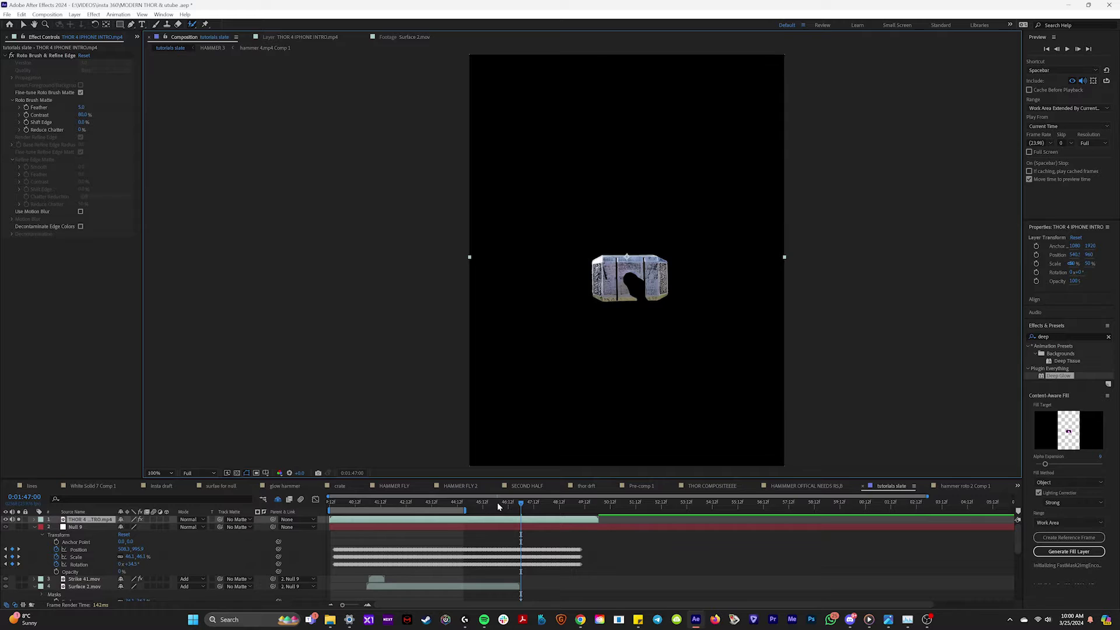
Step: Turn off solo for the rotoscoped hammer layer, collapse Null 9's properties, and preview the full composite
drag(497, 504, 359, 505)
click(34, 527)
click(18, 520)
key(space)
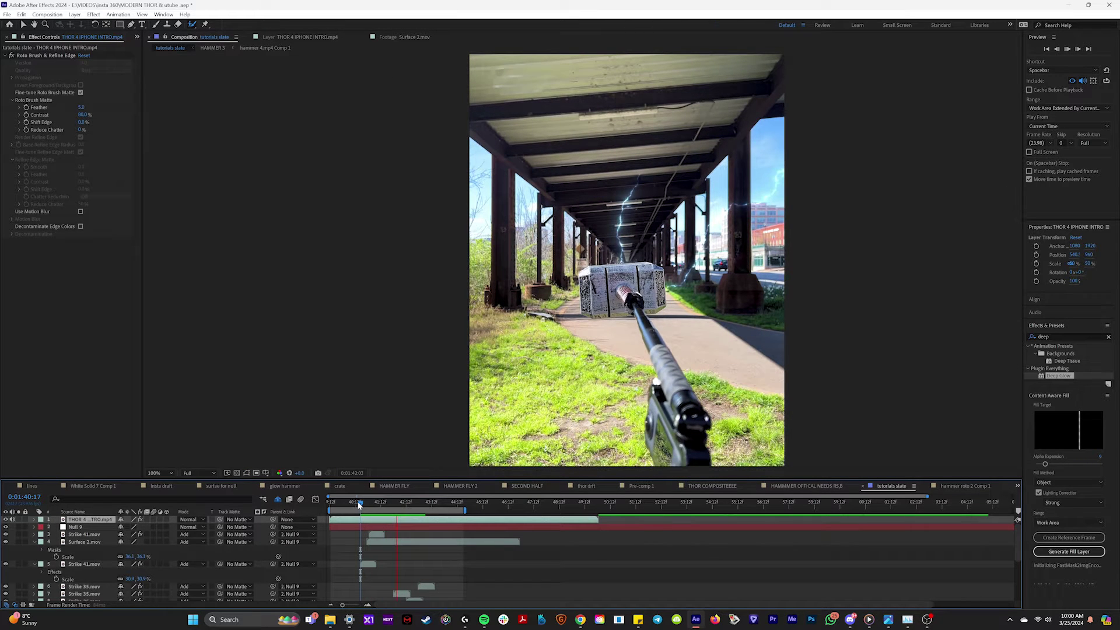
key(space)
Step: Apply the Stylize Glow effect to the rotoscoped hammer layer and check the glowing hammer head in solo
click(1060, 335)
text(glow)
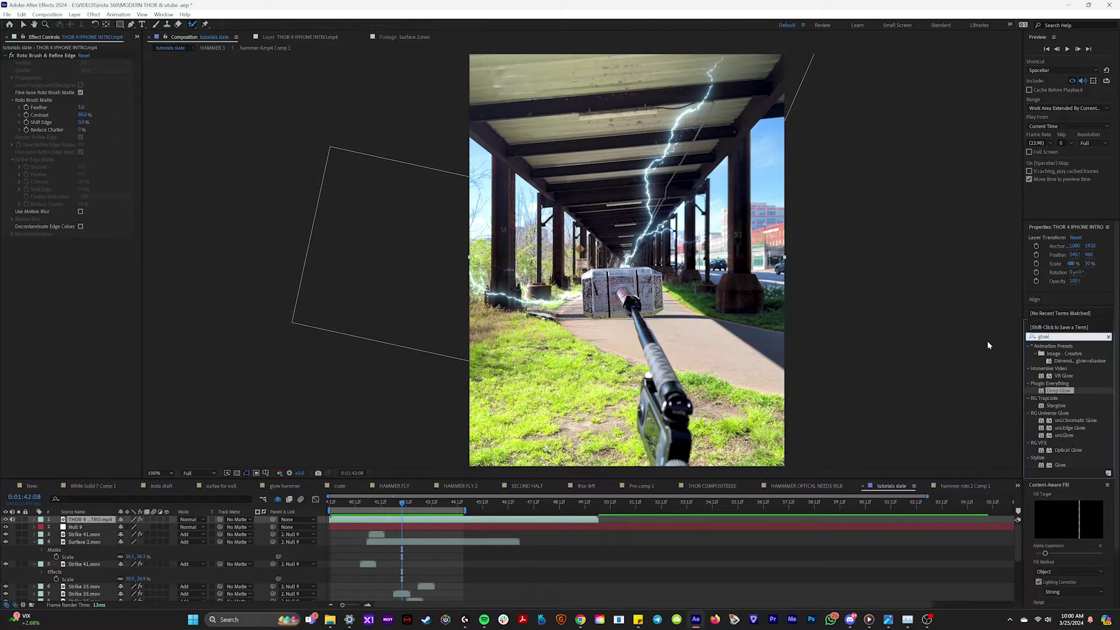
double_click(1061, 465)
key(period)
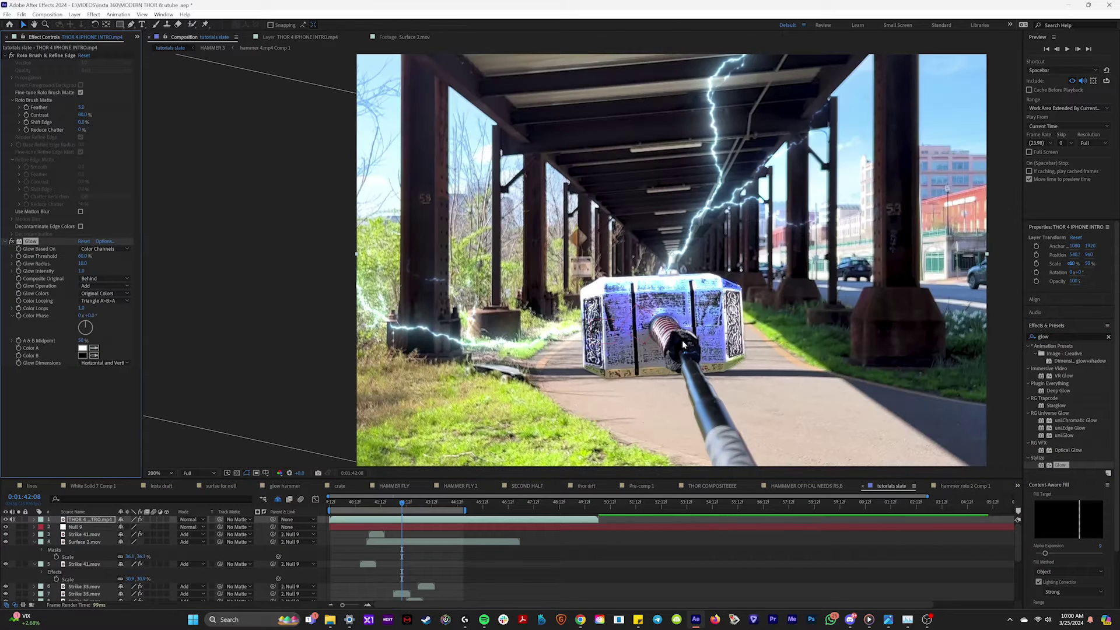
click(18, 519)
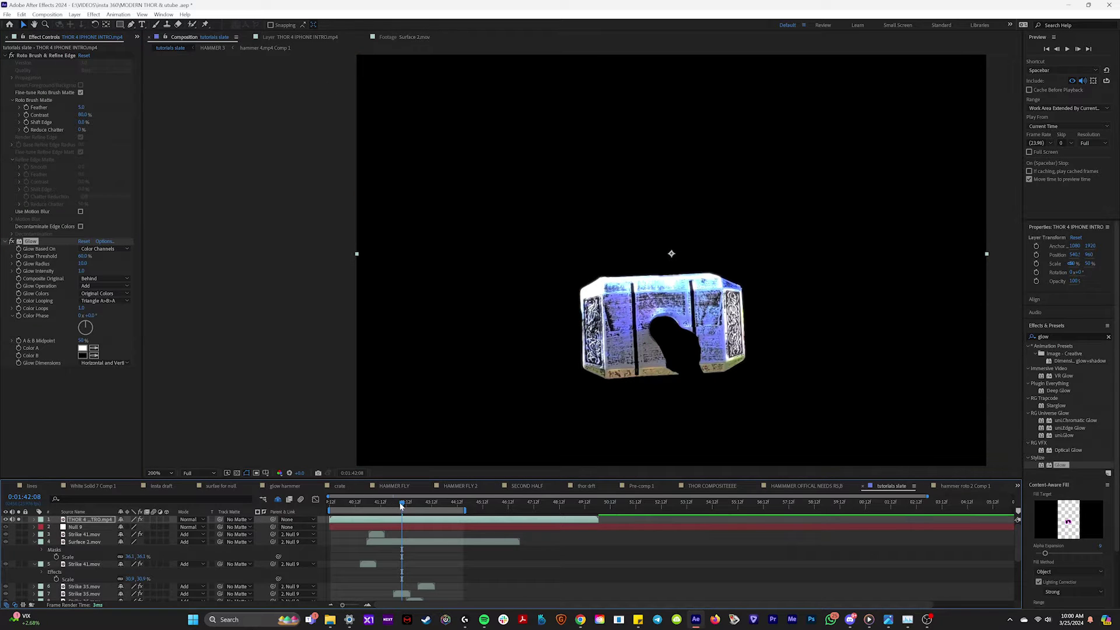
mouse_move(400, 505)
mouse_down()
mouse_move(377, 503)
mouse_move(400, 505)
mouse_up()
click(18, 520)
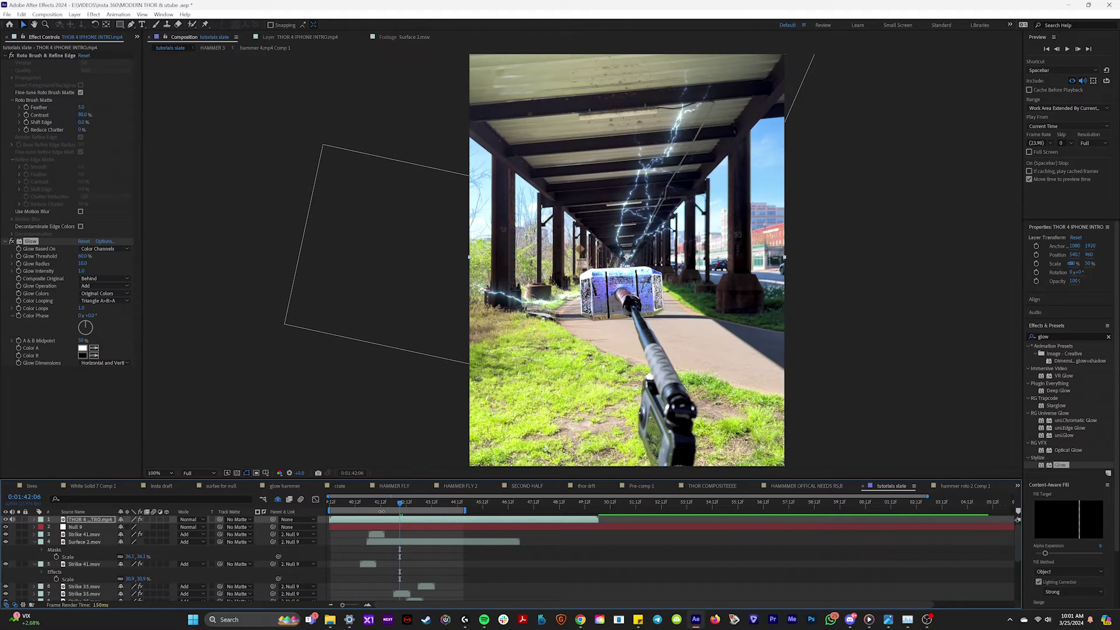
Step: Set the hammer's Glow Threshold to 67.1% and Glow Intensity to 2.4, and start the work area near 0:01:41:01
drag(359, 503, 379, 503)
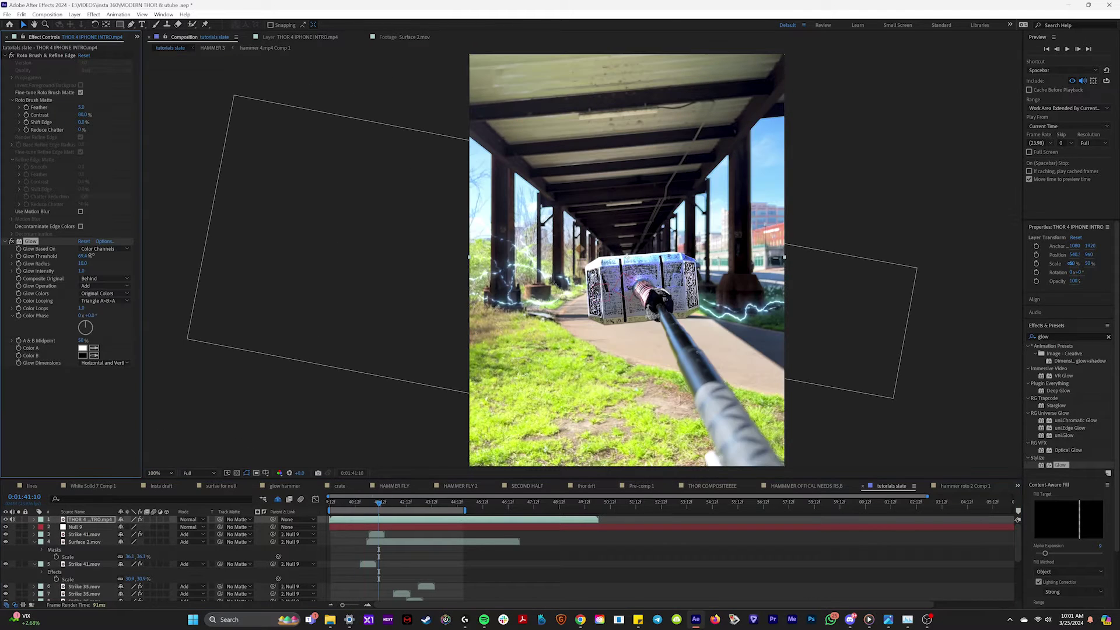
drag(86, 255, 88, 255)
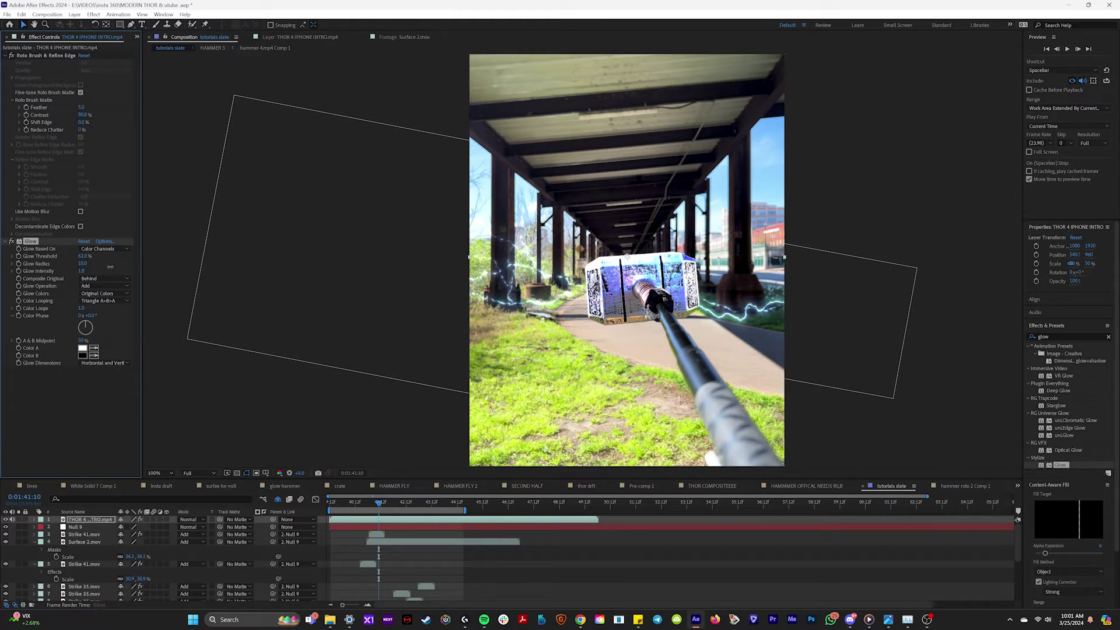
mouse_move(108, 266)
mouse_down()
mouse_move(140, 265)
mouse_move(78, 257)
mouse_move(90, 256)
mouse_up()
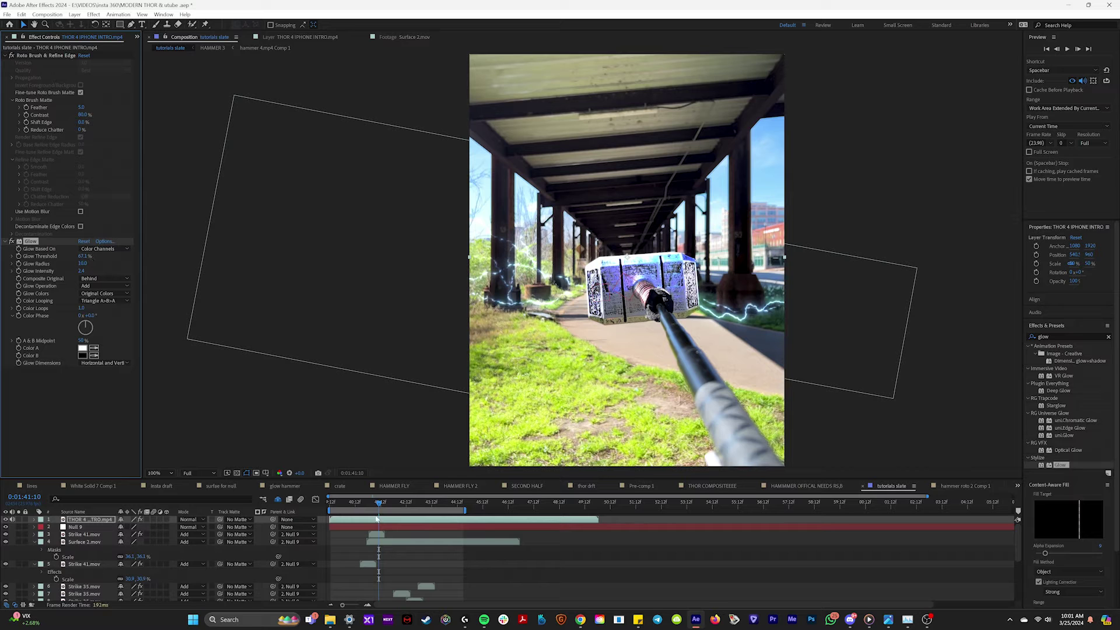
mouse_move(379, 503)
mouse_down()
mouse_move(363, 504)
mouse_move(379, 503)
mouse_up()
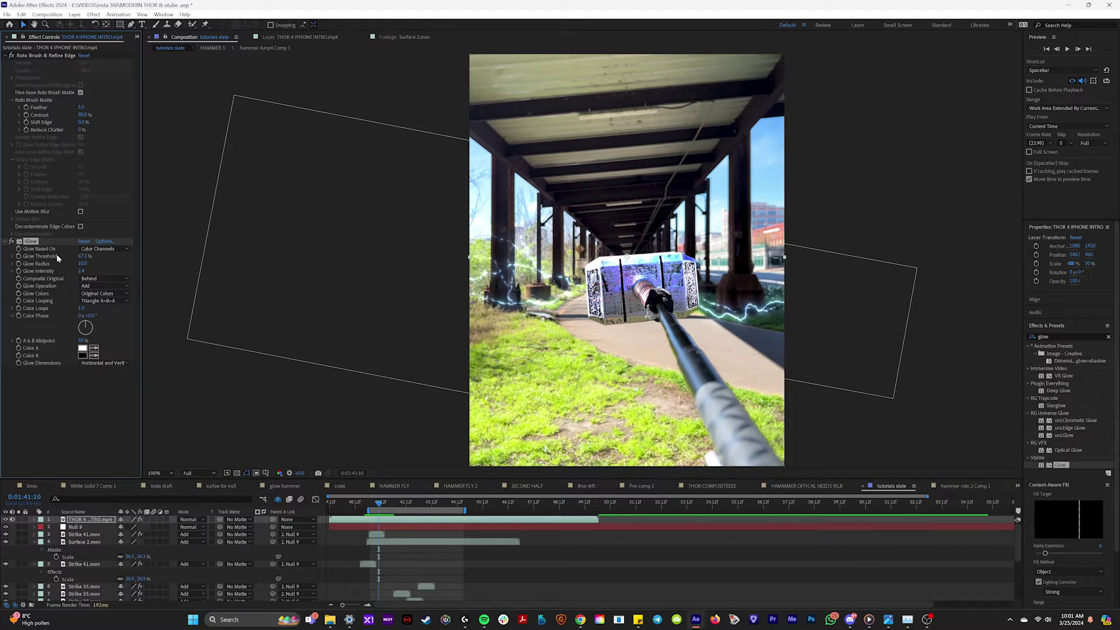
Step: Add the expression wiggle(12,20) to the hammer's Glow Threshold and preview the flicker from 0:01:41:05
alt+click(19, 257)
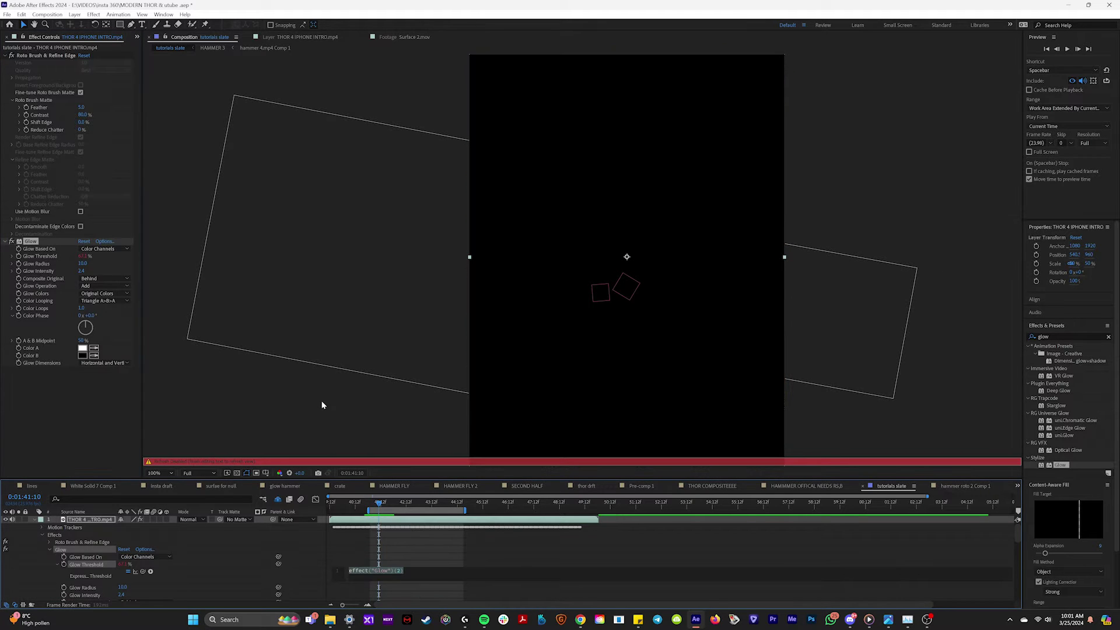
text(wiggle(12,20)
click(447, 549)
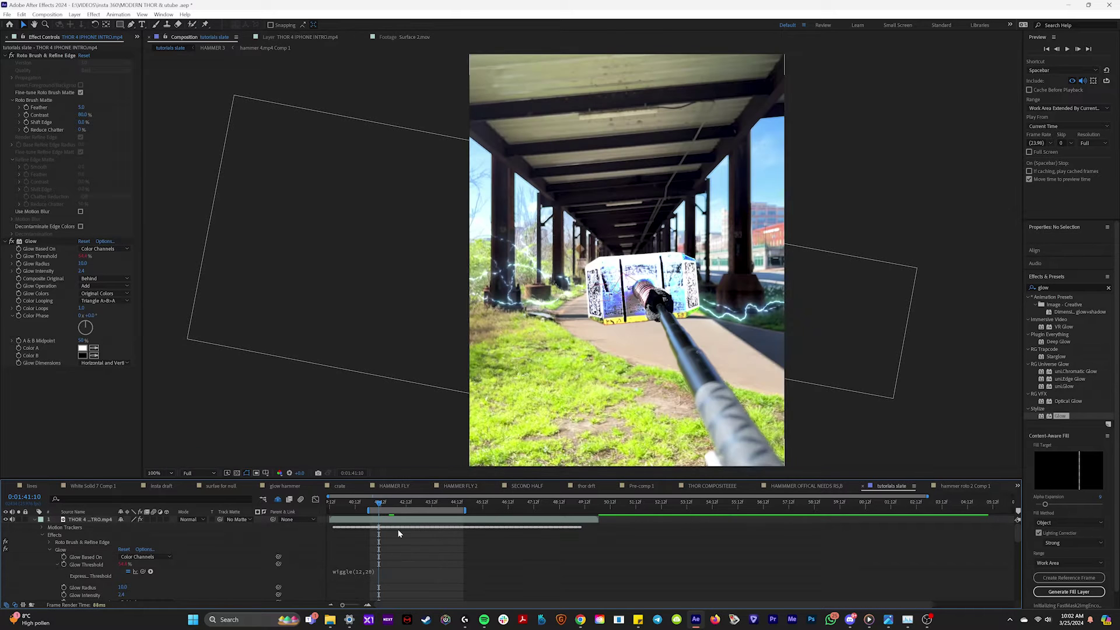
click(374, 504)
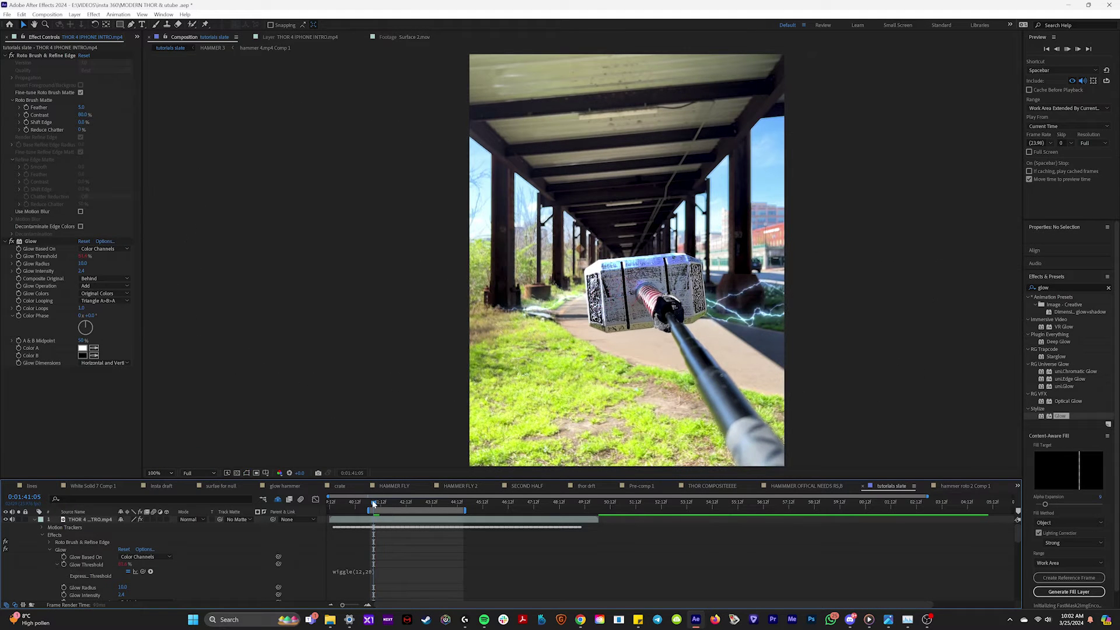
key(space)
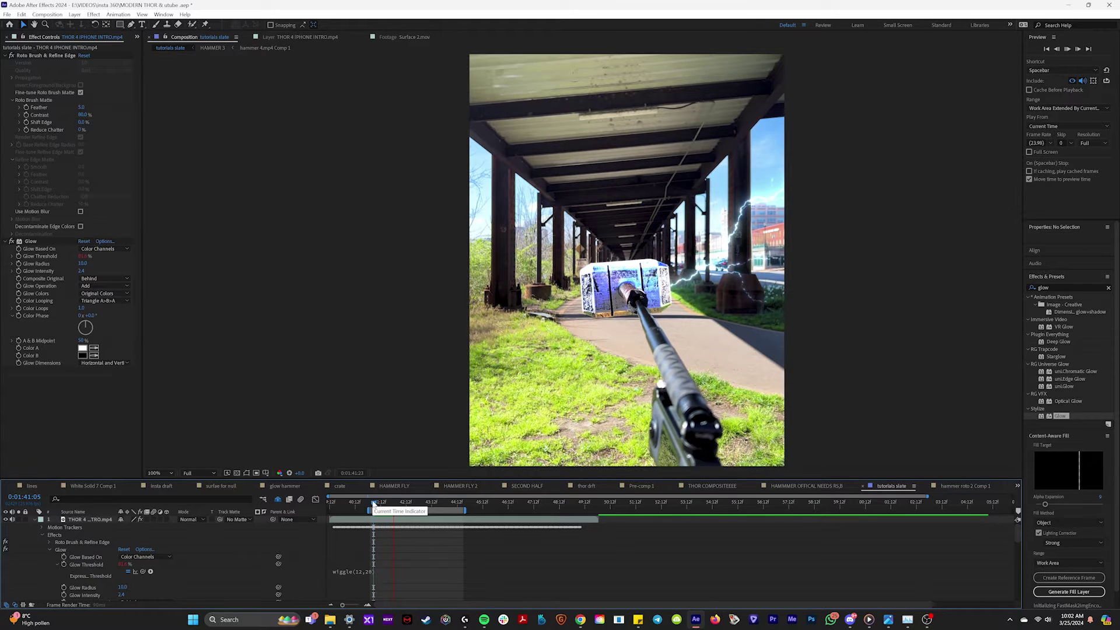
Step: Change the Glow Threshold expression to wiggle(12,7) and preview the flicker from 0:01:41:11
drag(374, 503, 391, 505)
click(379, 571)
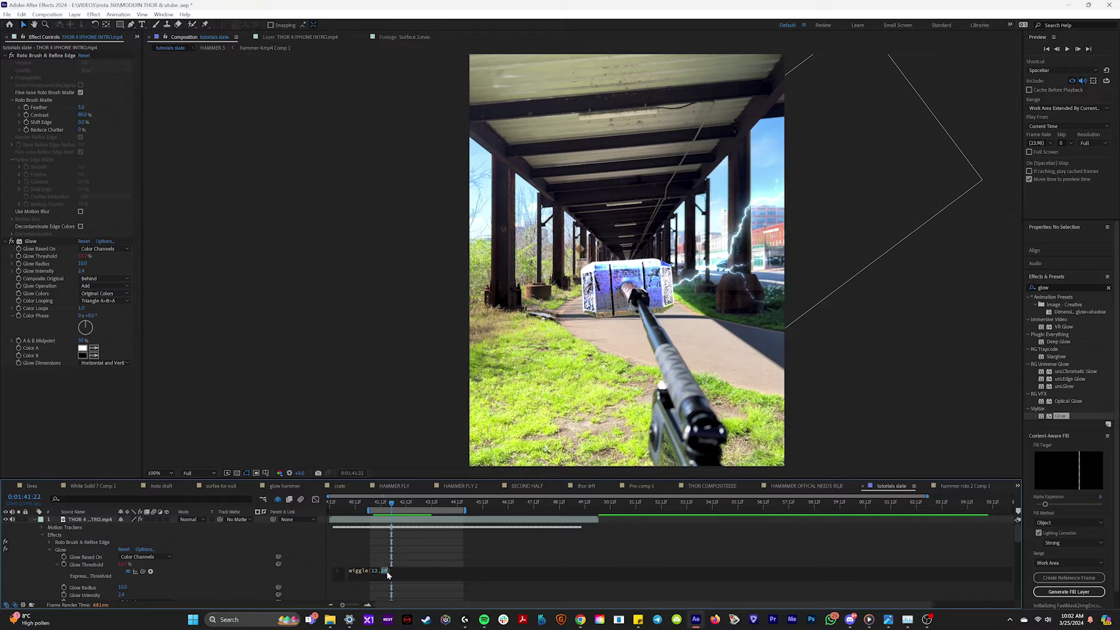
text(7)
click(379, 503)
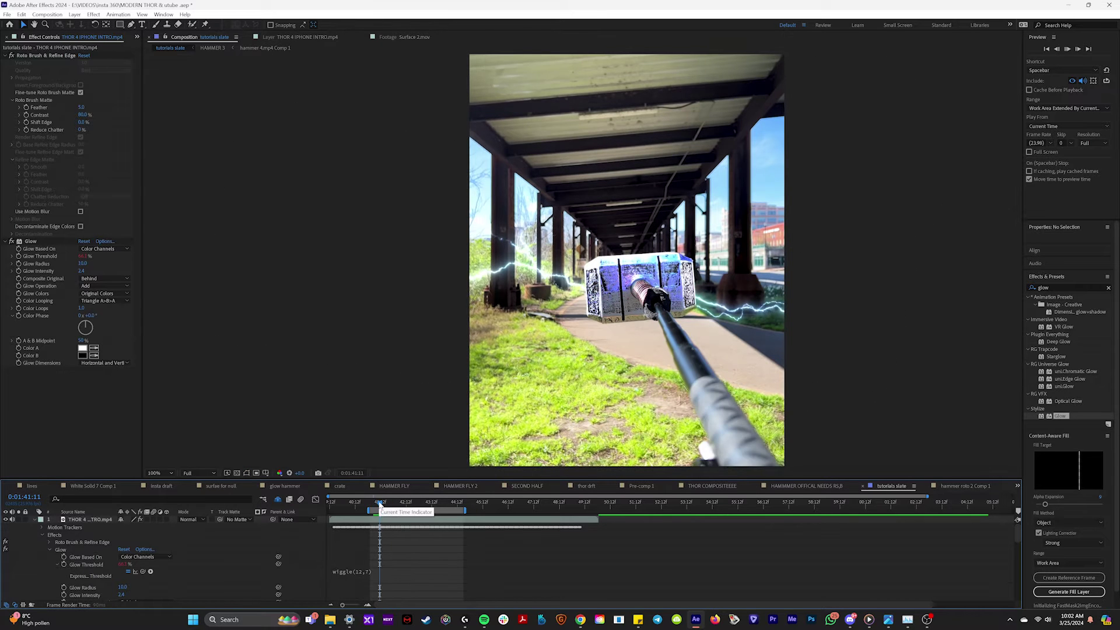
key(space)
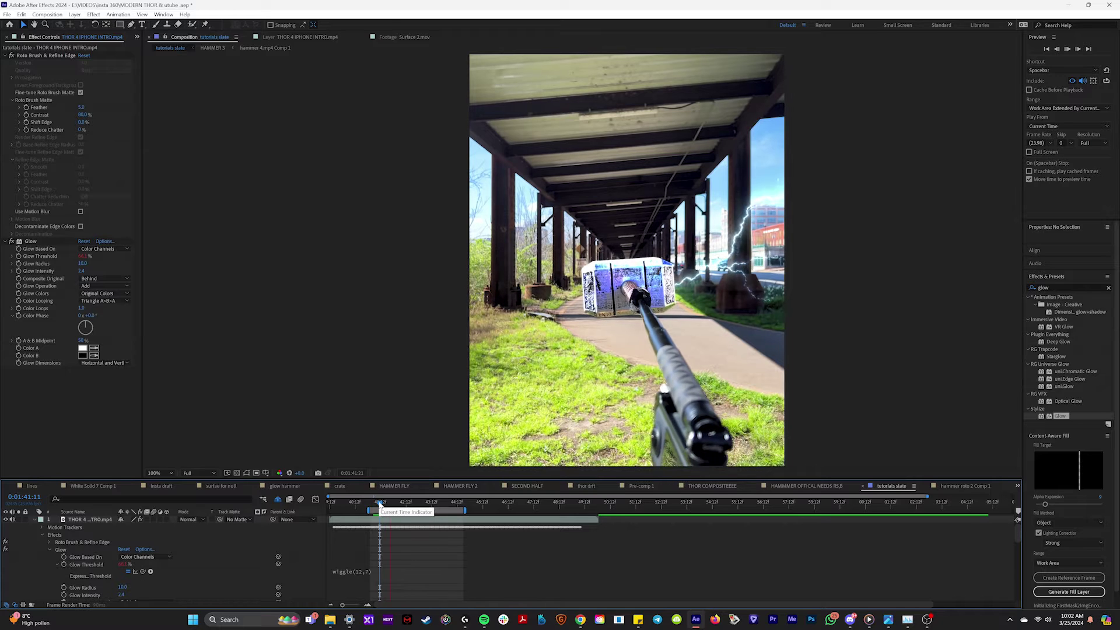
key(space)
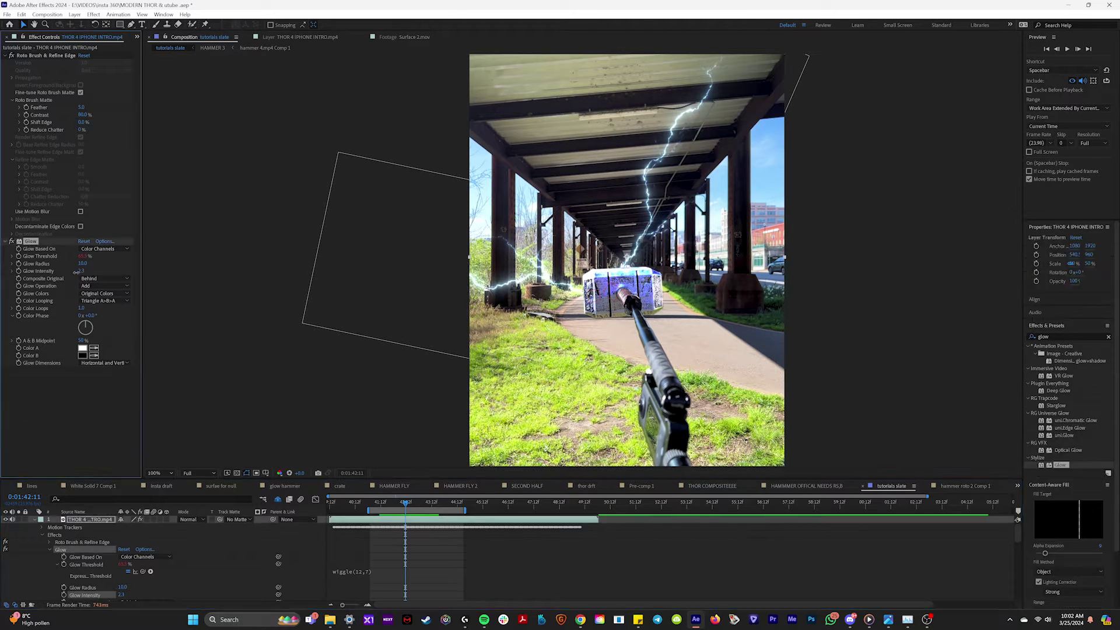
Step: Reduce the hammer's Glow Intensity to 1.7 and Glow Radius to 3, and play back the shot
drag(75, 273, 72, 264)
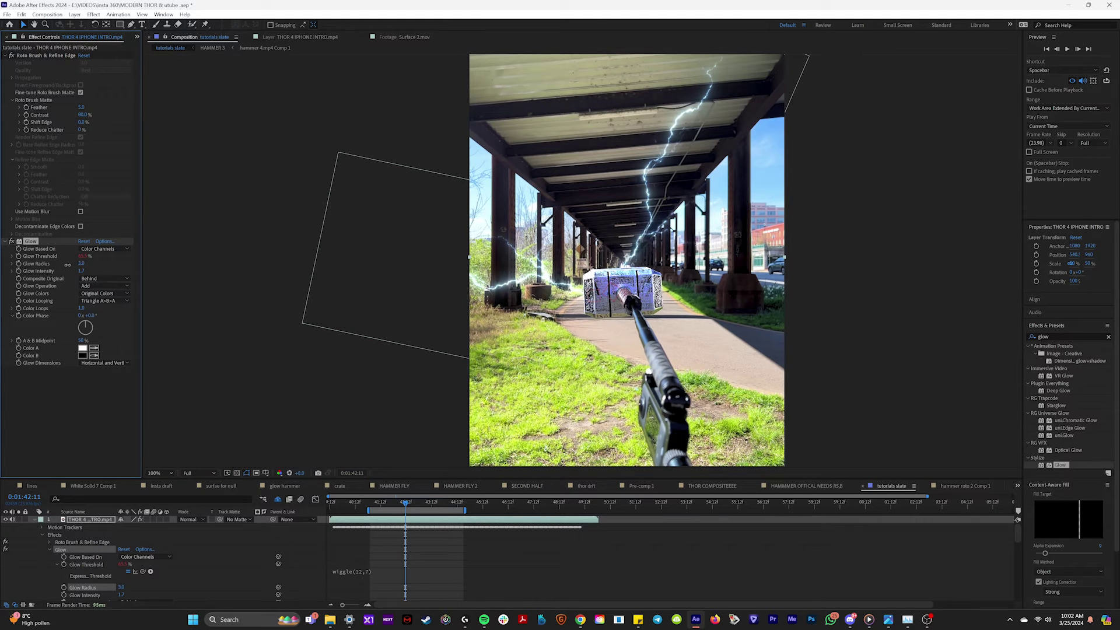
key(space)
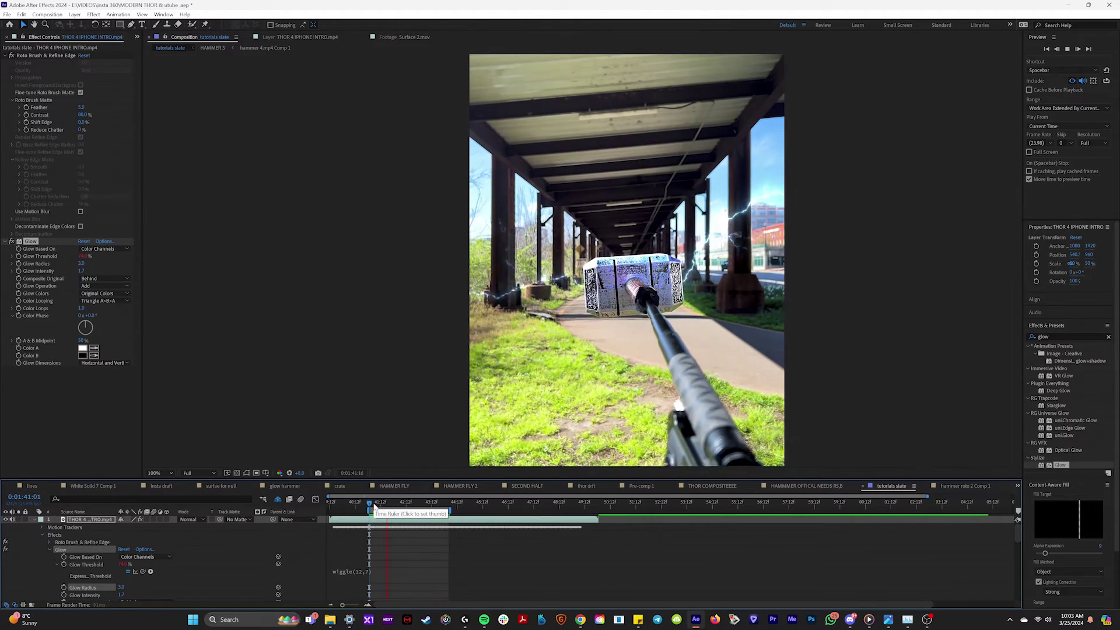
click(397, 503)
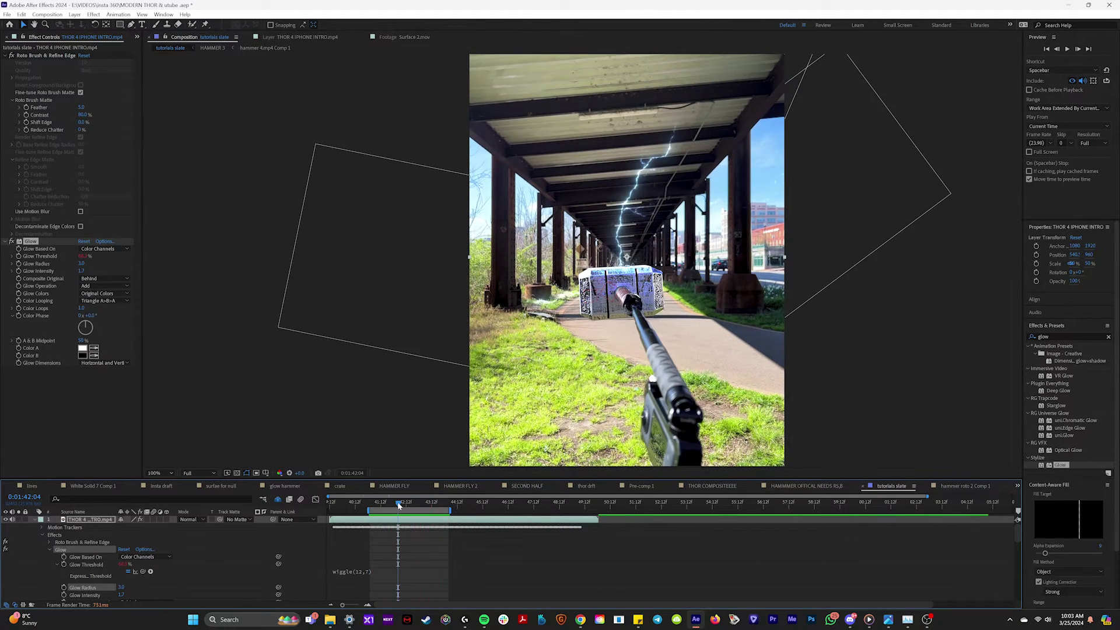
Step: Disable the Glow effect on the rotoscoped hammer layer and apply the Optical Glow effect to it
click(11, 241)
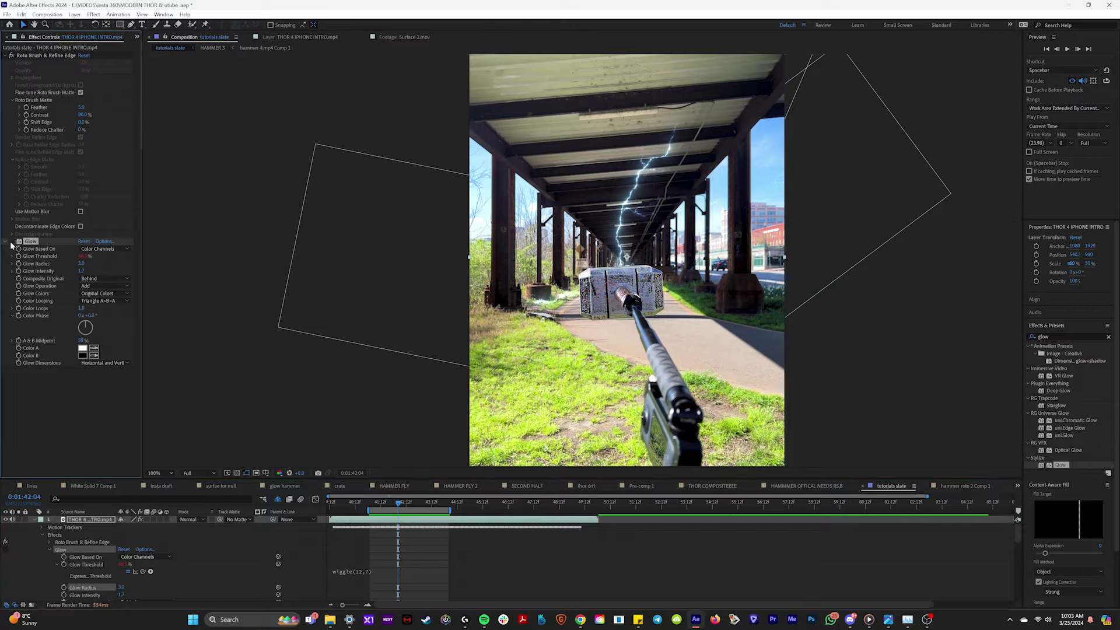
click(1058, 337)
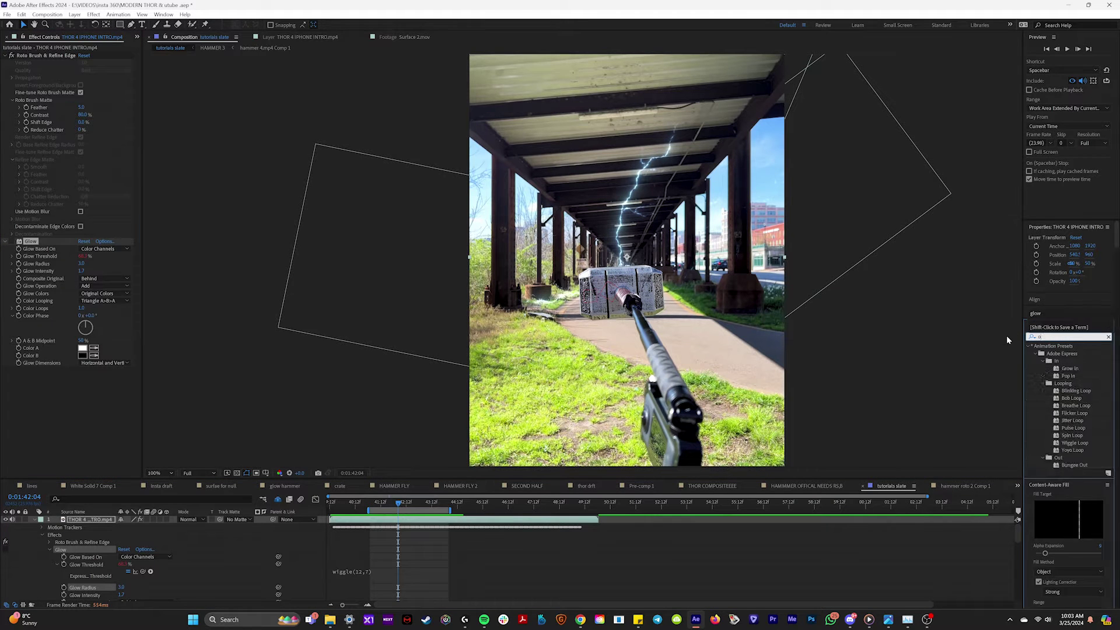
text(opti)
double_click(1065, 369)
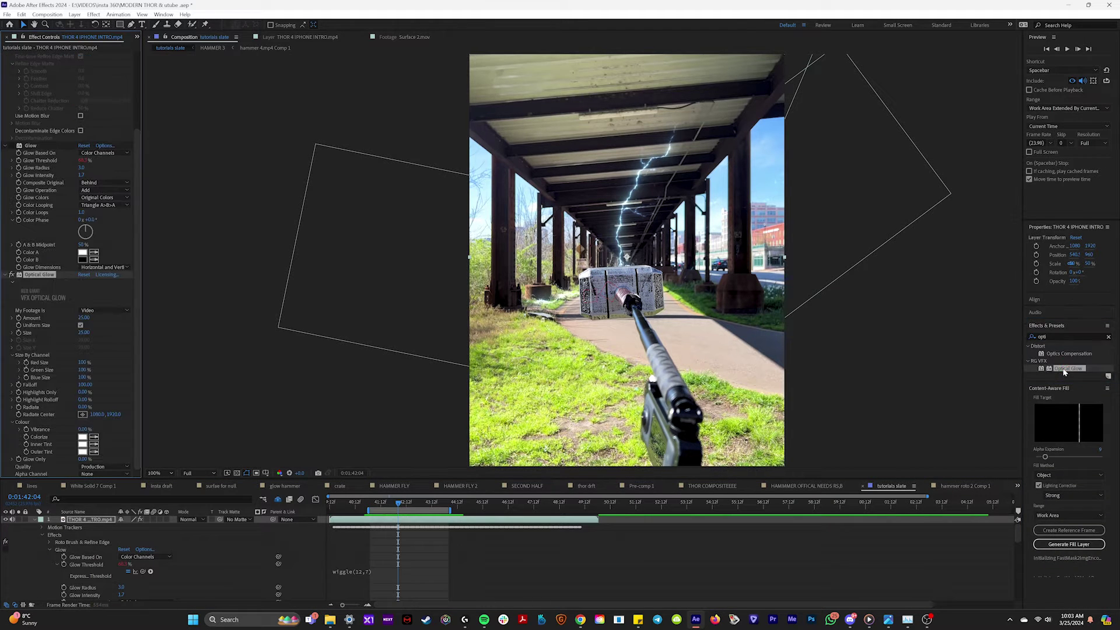
Step: Set Optical Glow's Alpha Channel to Extend (Unmult) and raise Highlights Only to about 88%
click(93, 467)
click(69, 467)
click(104, 474)
click(104, 504)
drag(82, 392, 110, 387)
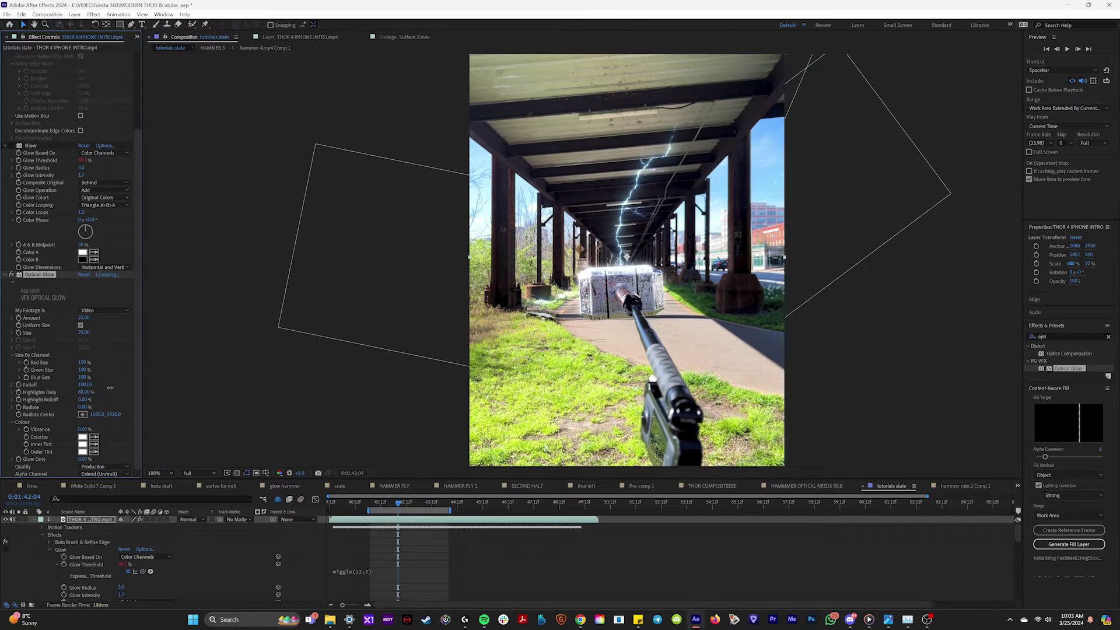
Step: Set Optical Glow's Colorize to light turquoise and its Inner Tint to light blue, and preview from 0:01:41:08
click(83, 437)
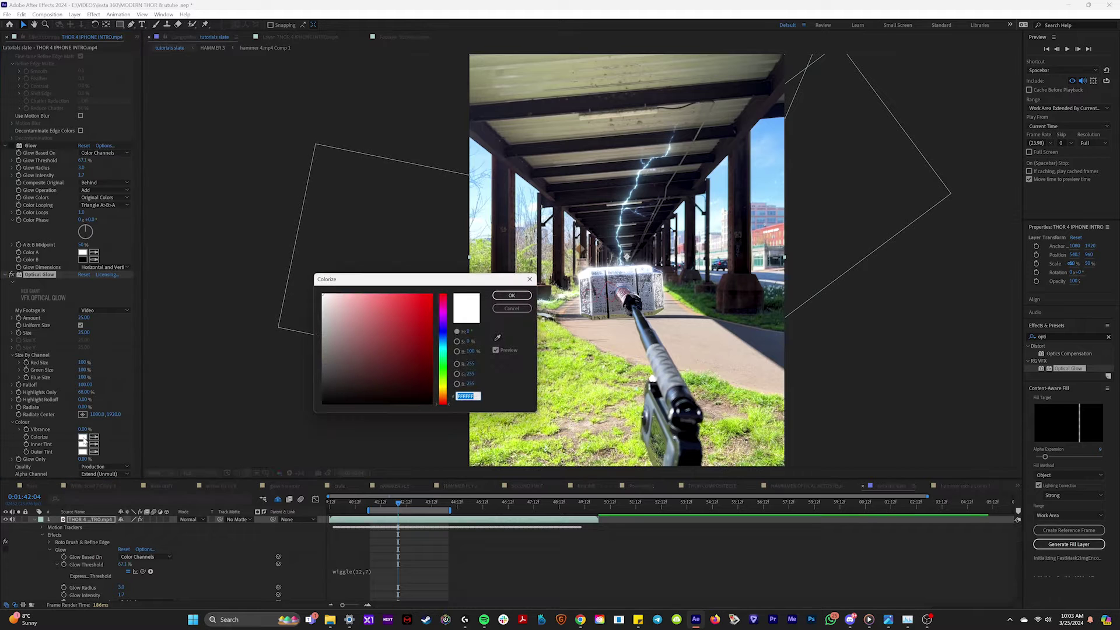
click(389, 294)
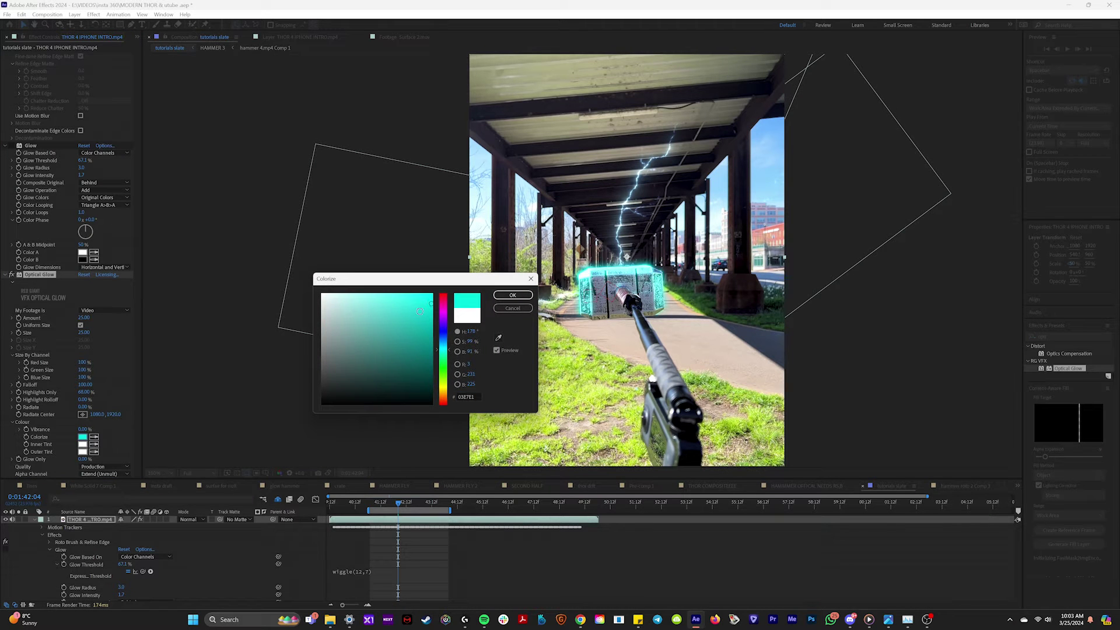
click(513, 296)
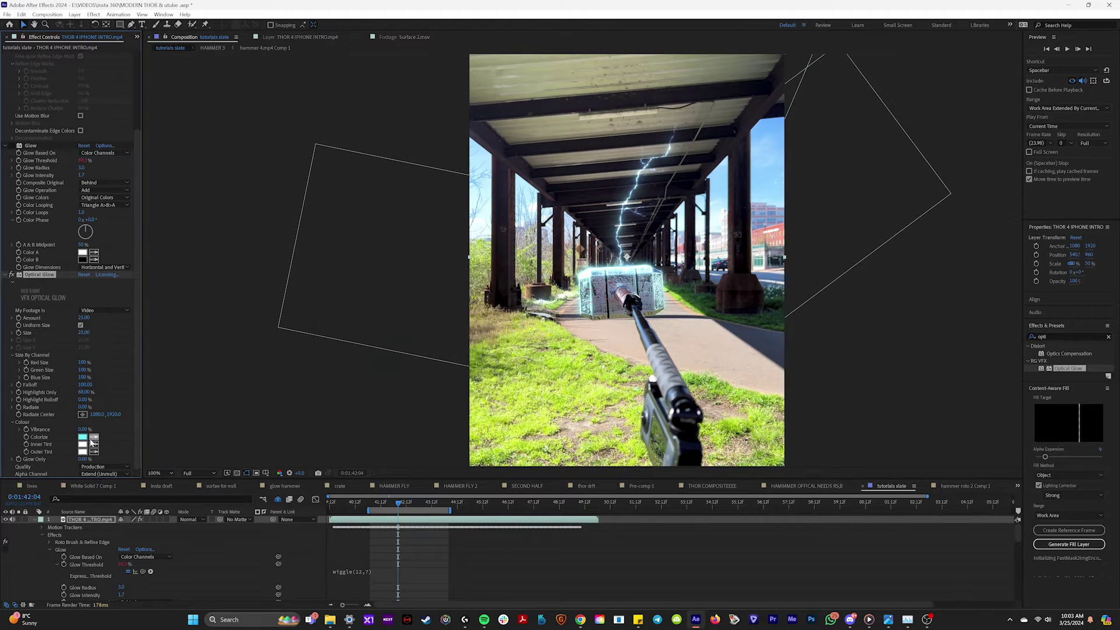
click(83, 444)
click(443, 335)
drag(413, 321, 359, 294)
click(513, 295)
click(377, 503)
key(space)
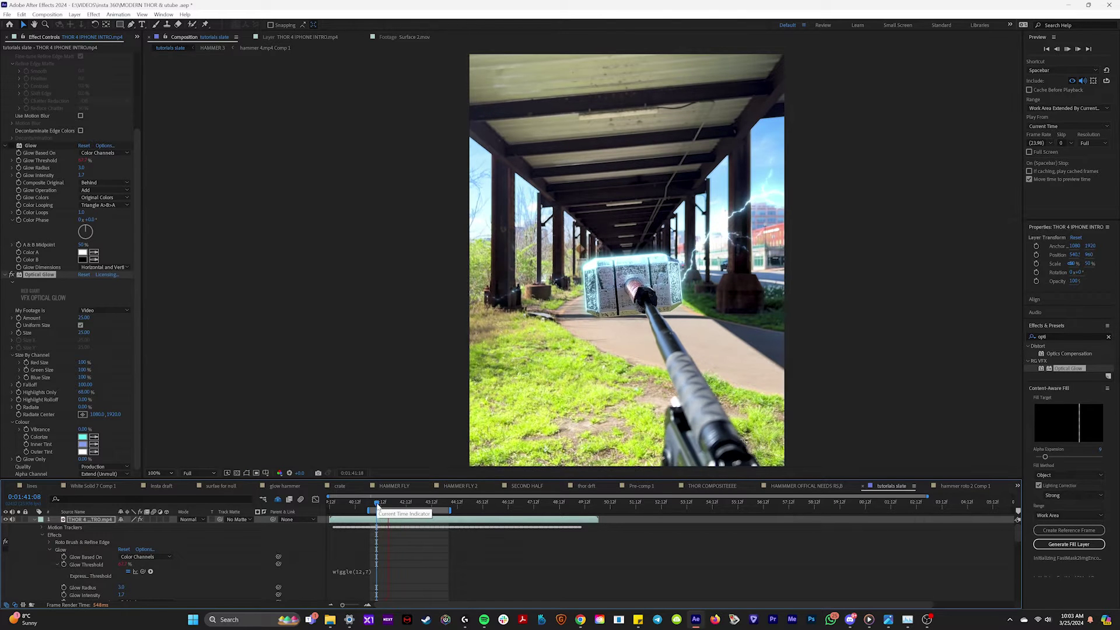
Step: Set Optical Glow's Amount to 22 and Size to 3, switch back to the regular Glow effect, and solo the hammer layer
drag(84, 318, 73, 315)
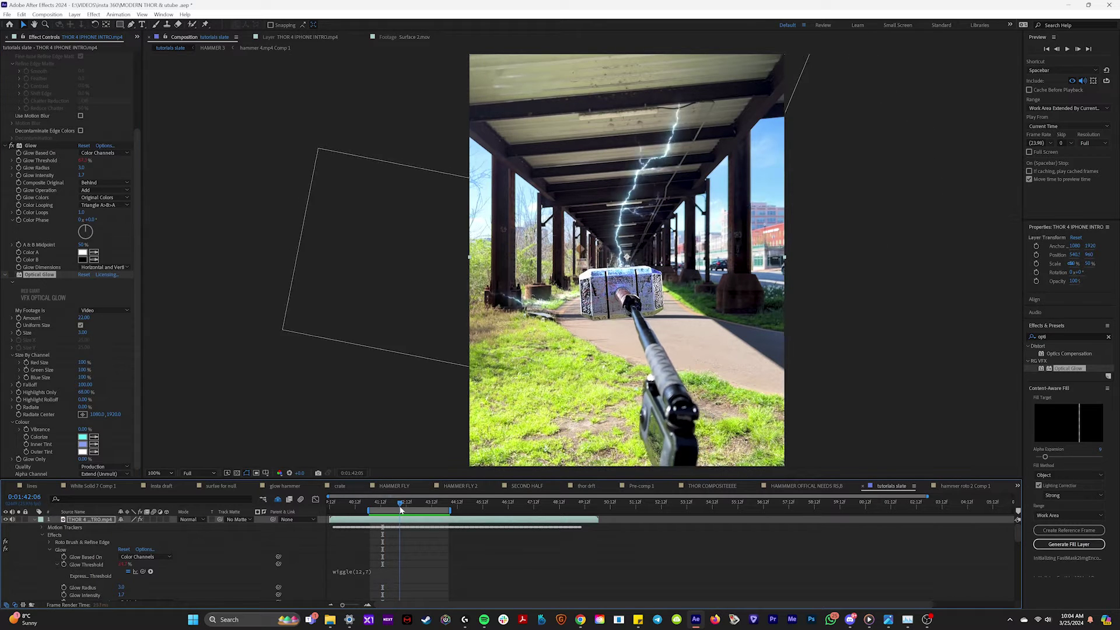
drag(400, 506, 386, 506)
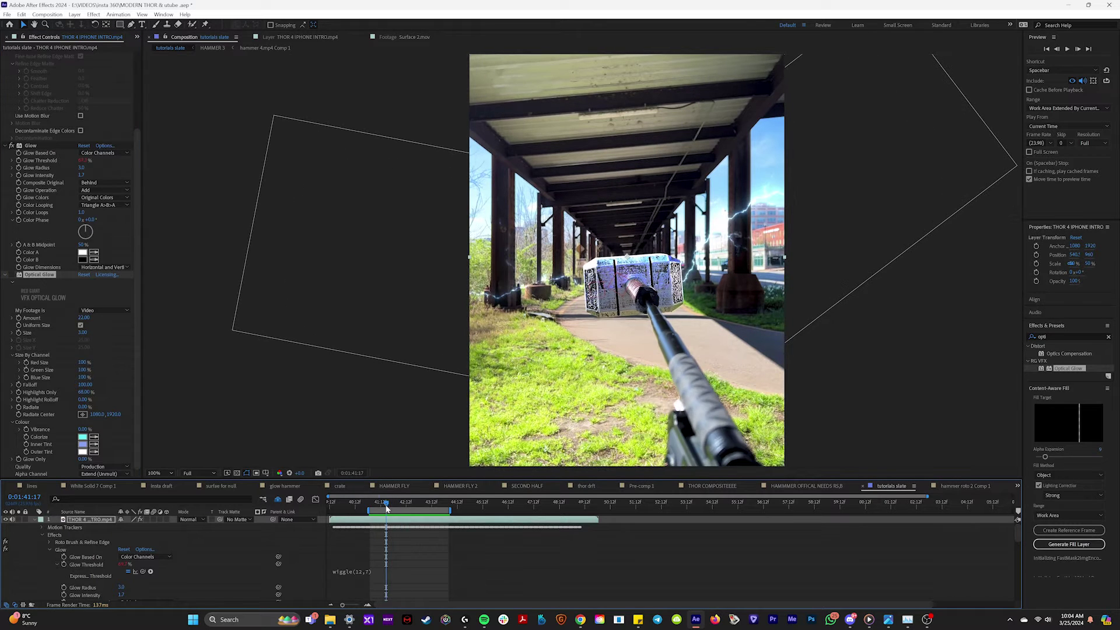
click(19, 520)
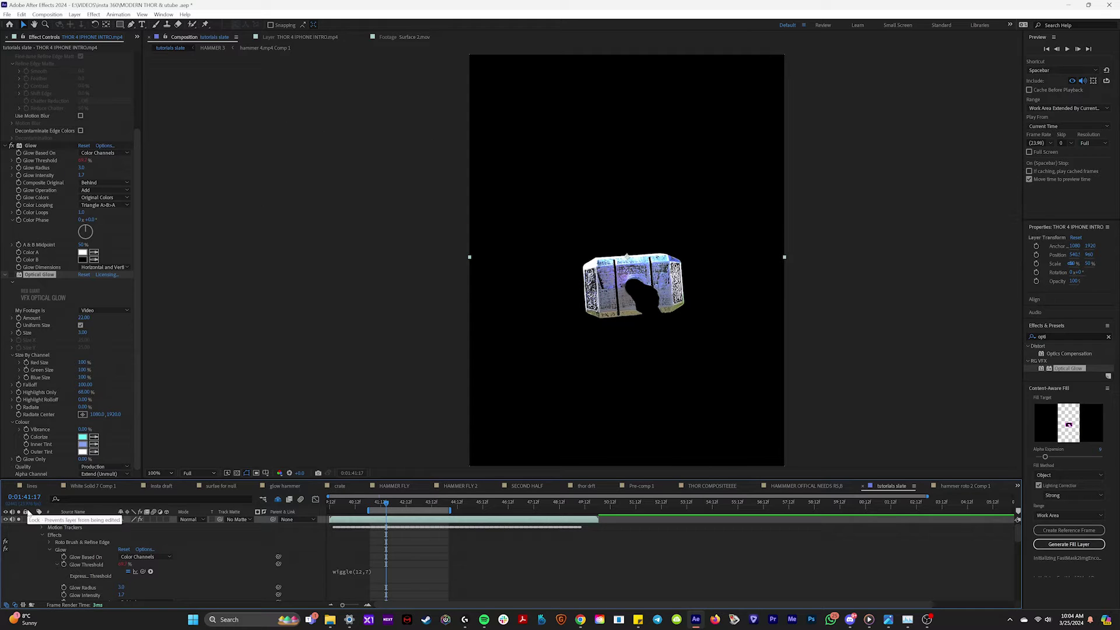
Step: Open Surface 2.mov from the project's footage, play through its surface electricity, and return to the tutorials slate composition
drag(136, 170, 136, 46)
click(137, 37)
click(153, 45)
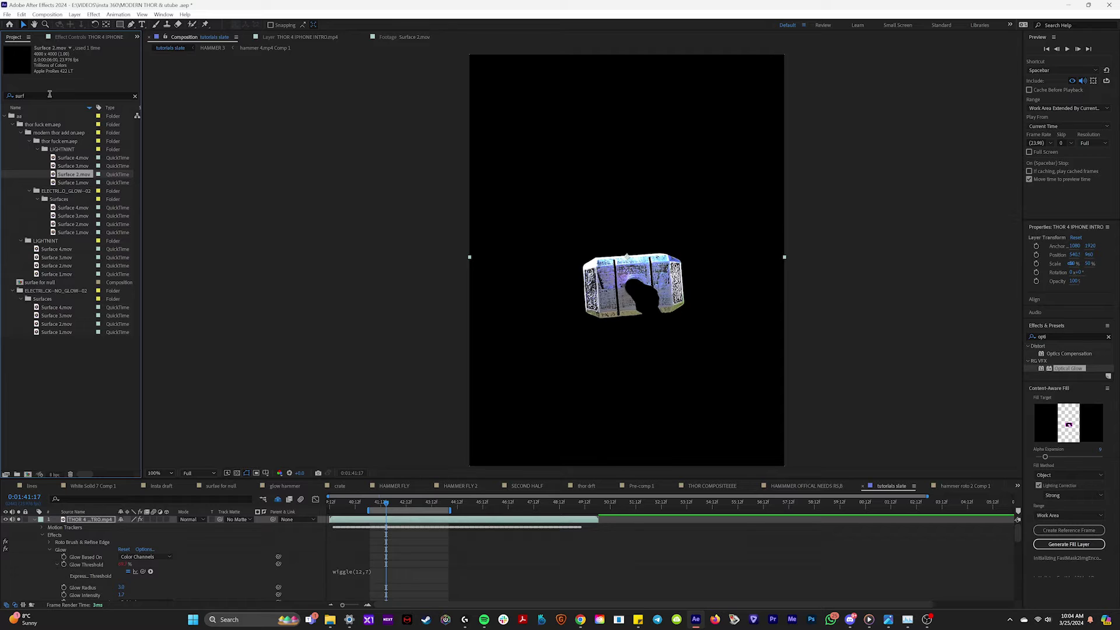
double_click(75, 174)
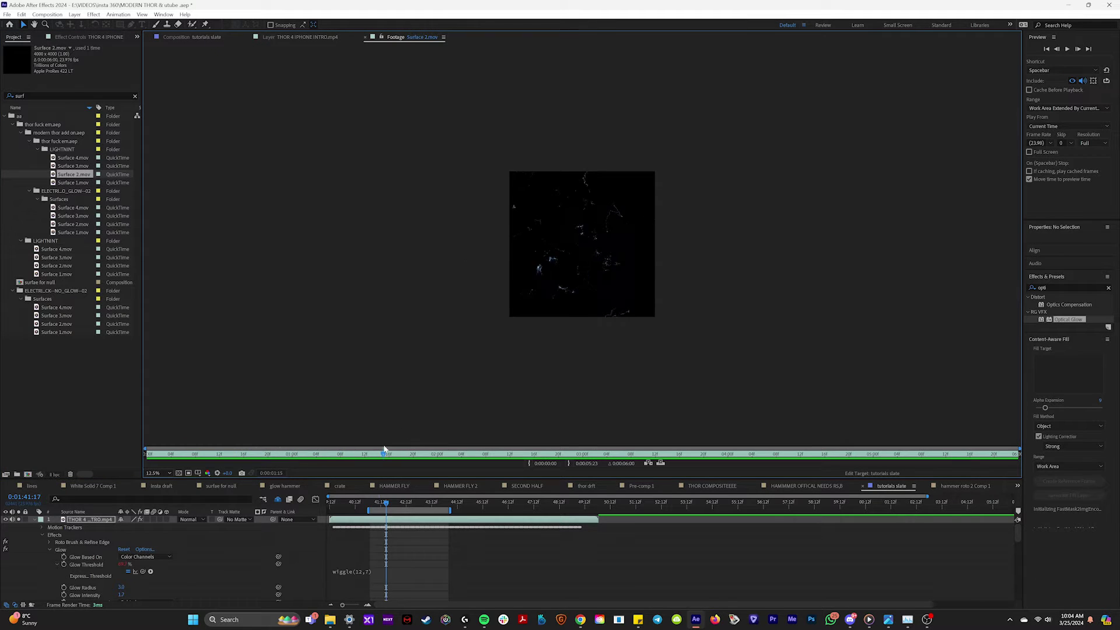
key(.)
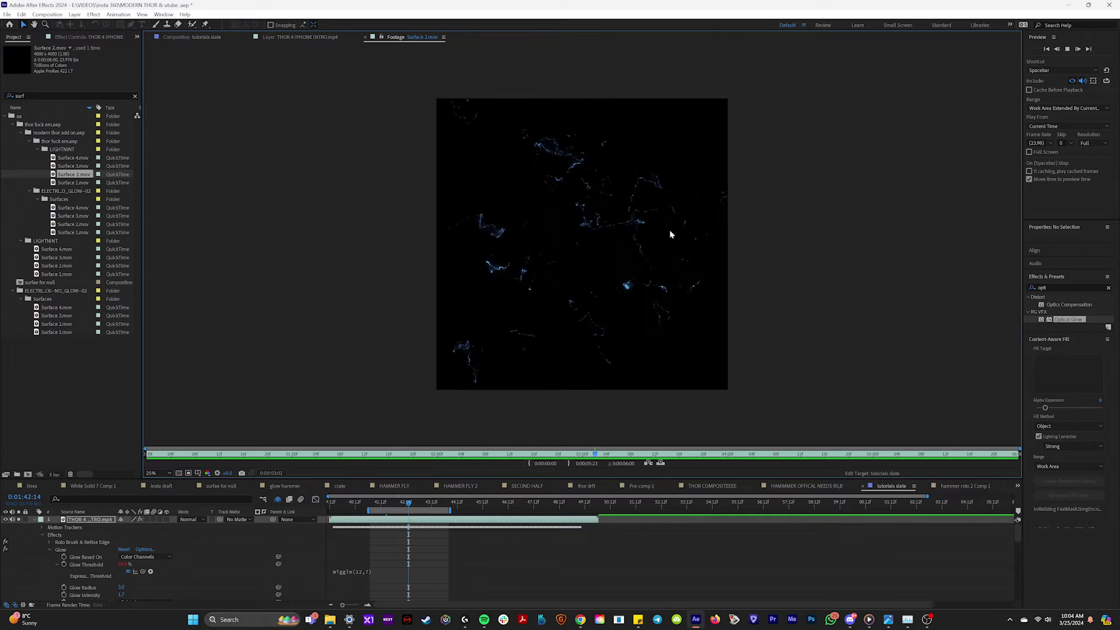
key(space)
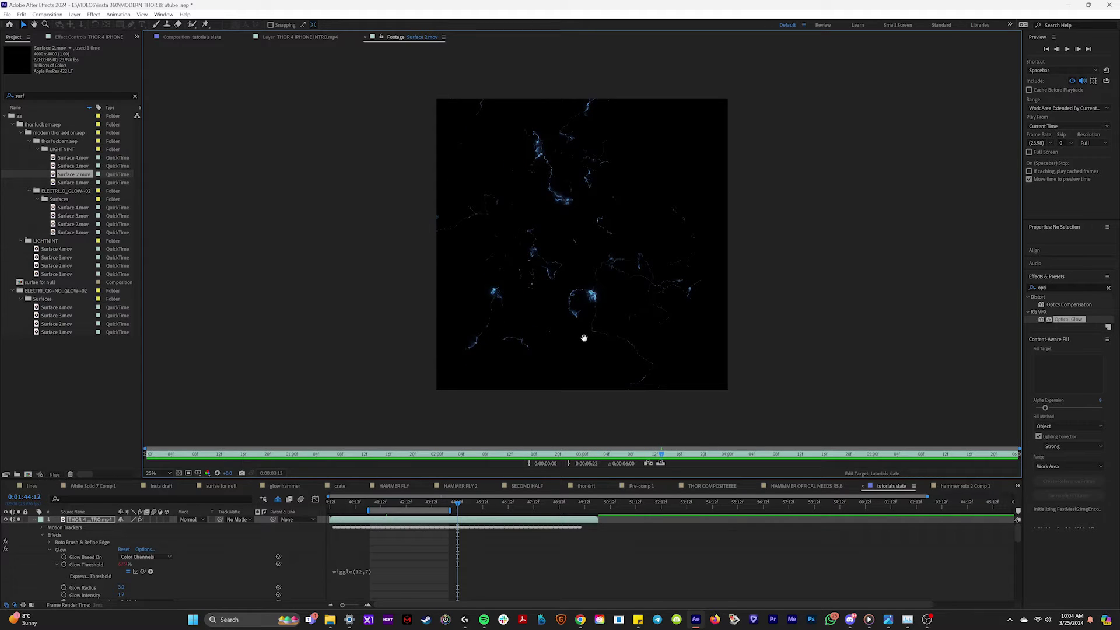
key(space)
click(195, 38)
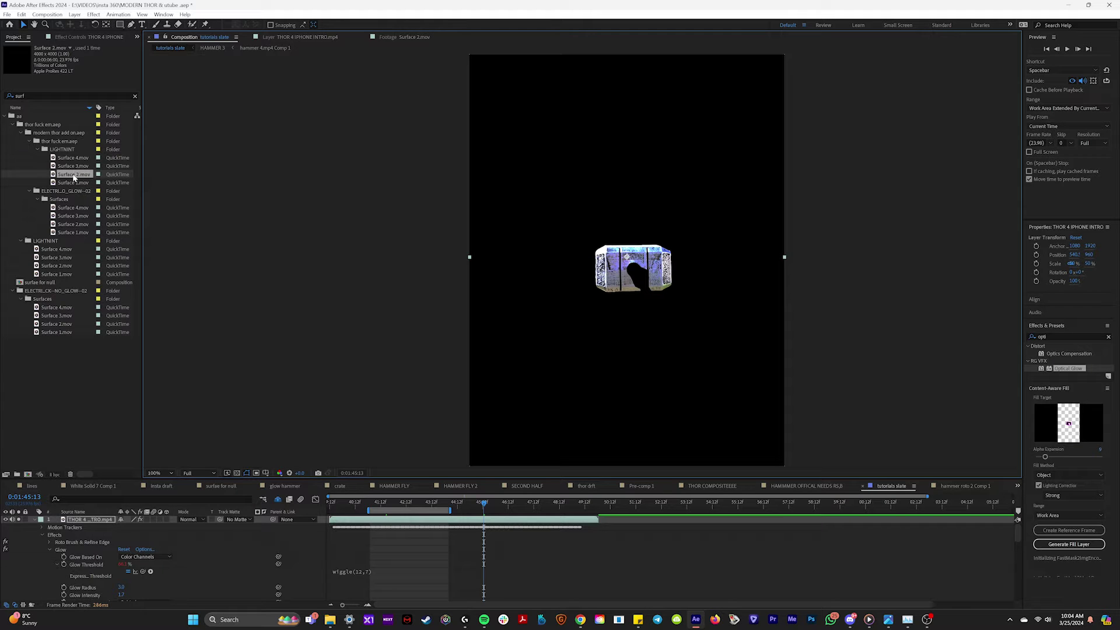
Step: Add Surface 2.mov above the hammer layer, set its blending mode to Add, and scale it to 14% over the hammer head
drag(82, 192, 113, 523)
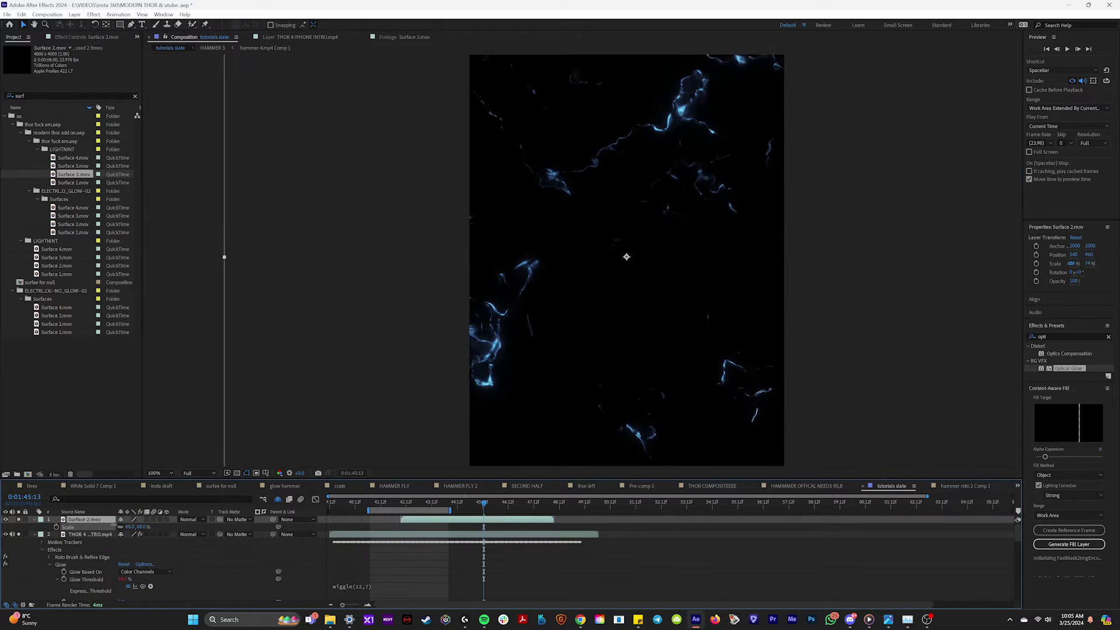
mouse_move(111, 527)
mouse_down()
mouse_move(78, 526)
mouse_move(125, 527)
mouse_up()
click(182, 520)
click(198, 209)
scroll(594, 365, up, 1)
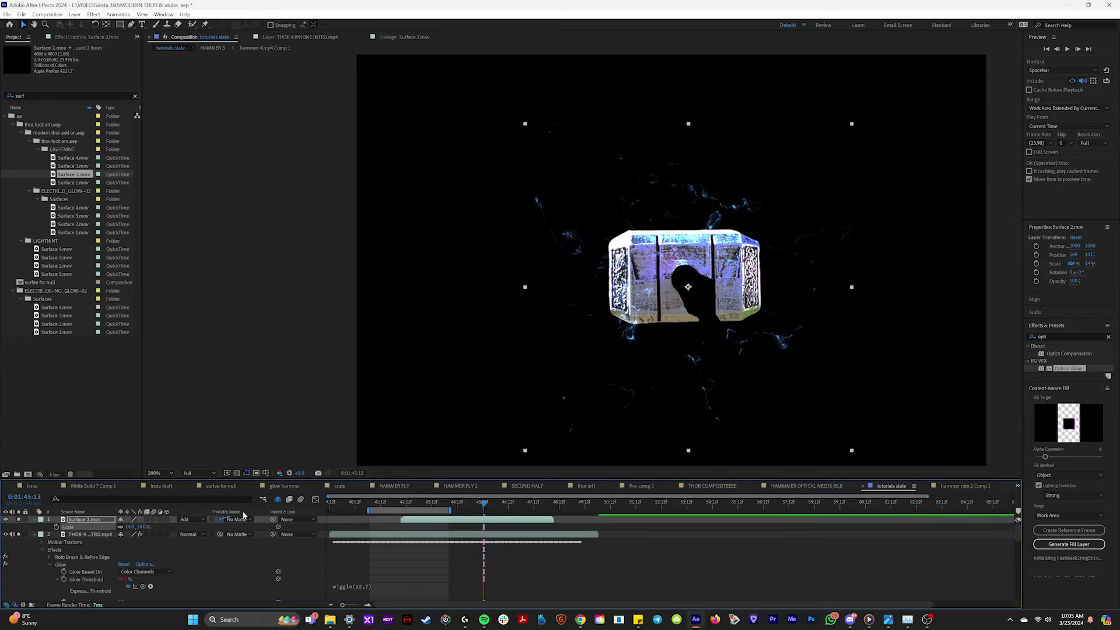
Step: Use the hammer footage as Surface 2.mov's track matte, keep the hammer layer visible, and shift the surface clip in time
drag(103, 520, 93, 536)
click(6, 536)
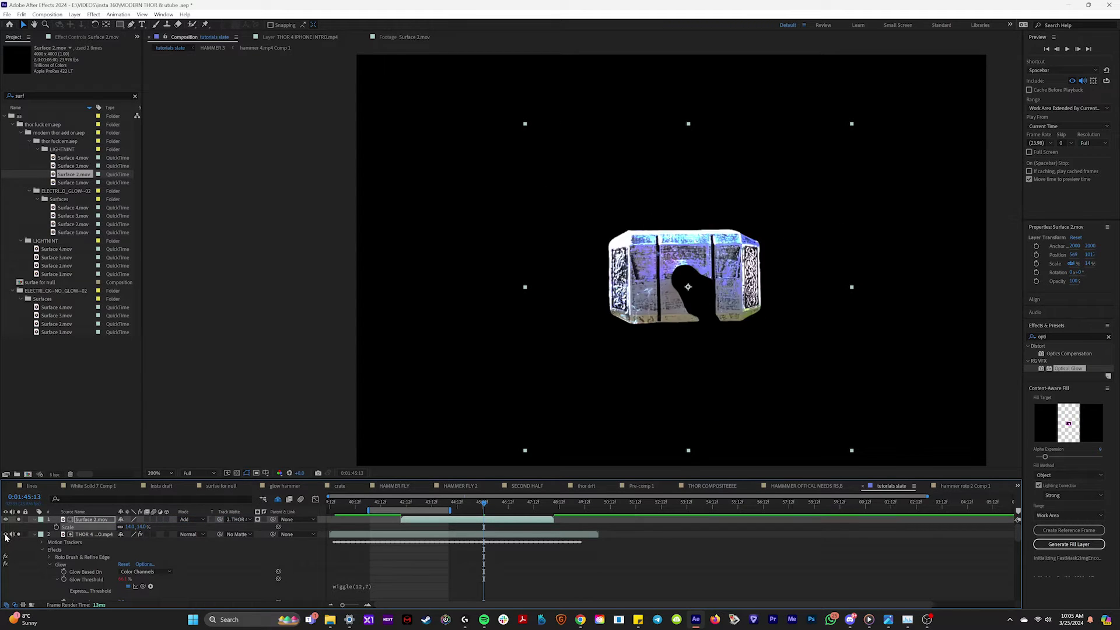
drag(431, 519, 458, 529)
Step: Apply the Deep Glow effect to Surface 2.mov and slide the clip earlier in the timeline
double_click(1062, 336)
text(depp)
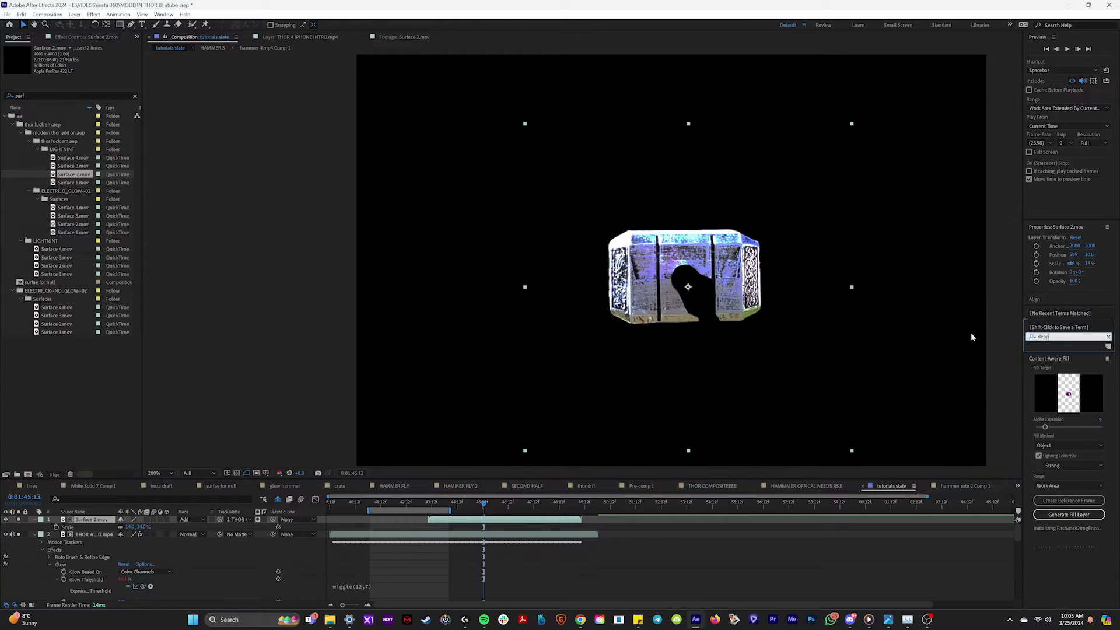
click(1053, 344)
click(1053, 338)
text(deep)
double_click(1058, 376)
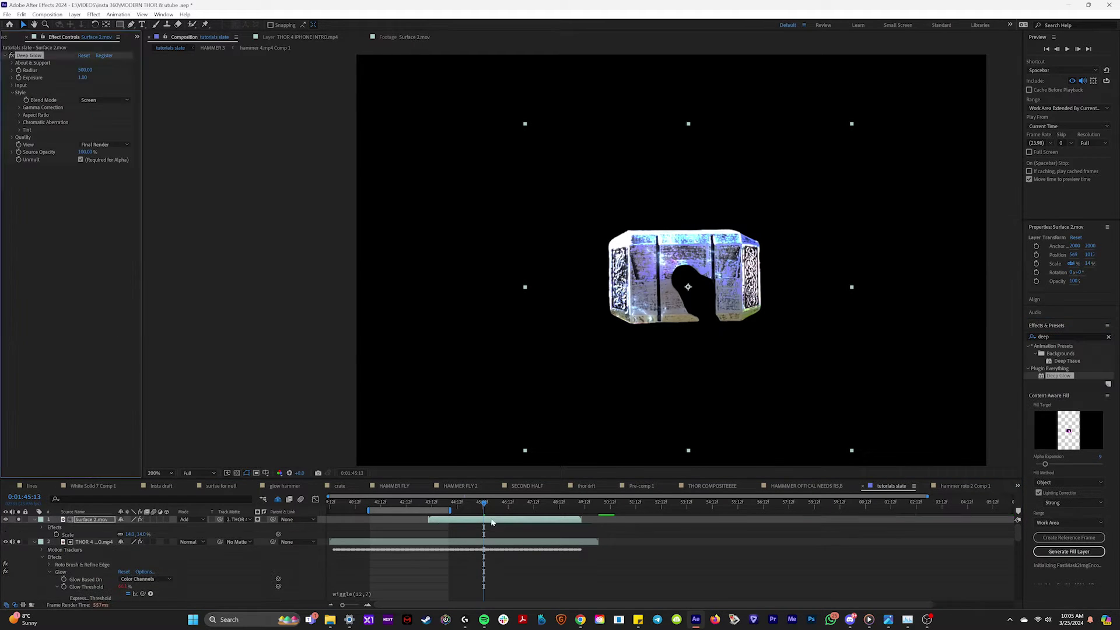
drag(492, 519, 442, 521)
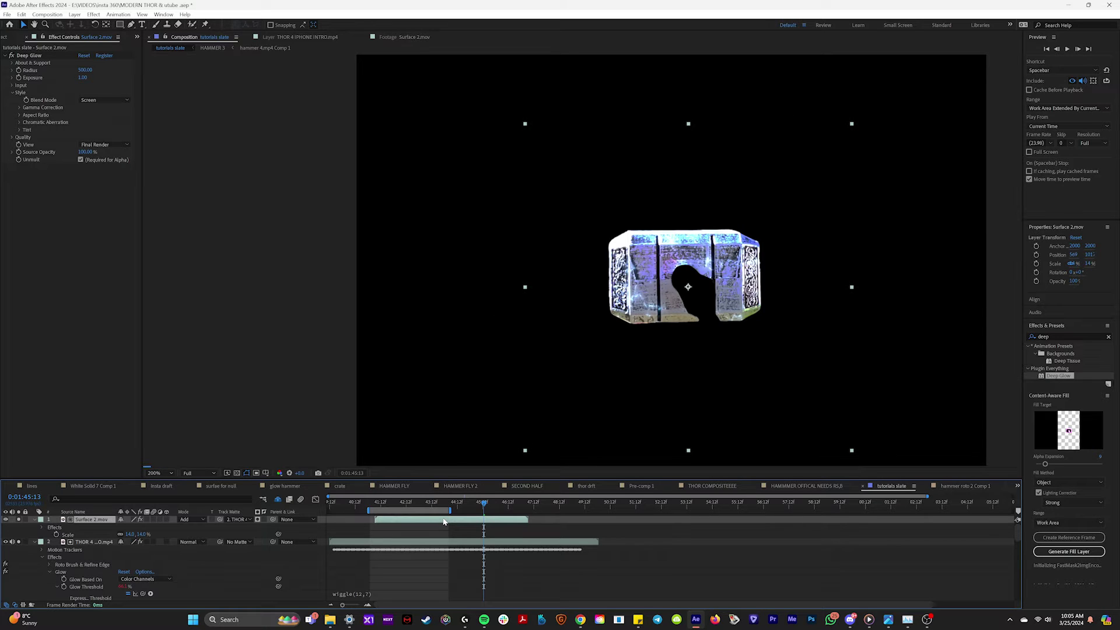
Step: Parent Surface 2.mov to Null 9, align the clip's start with the work area's beginning, and preview from 0:01:41:02
click(32, 542)
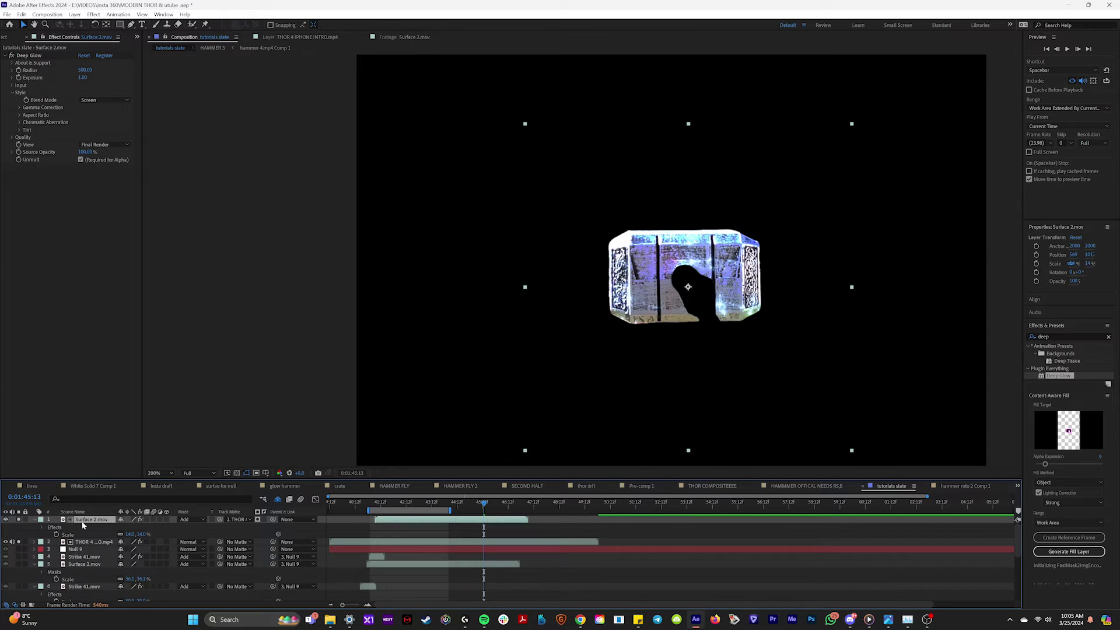
drag(273, 519, 76, 550)
click(386, 503)
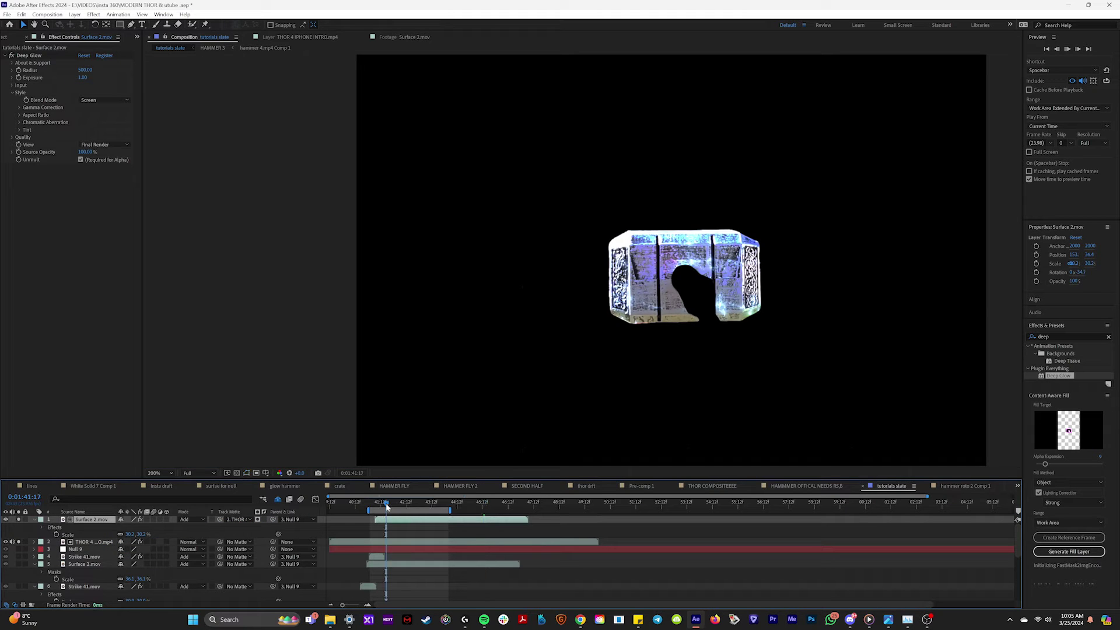
click(370, 503)
key(space)
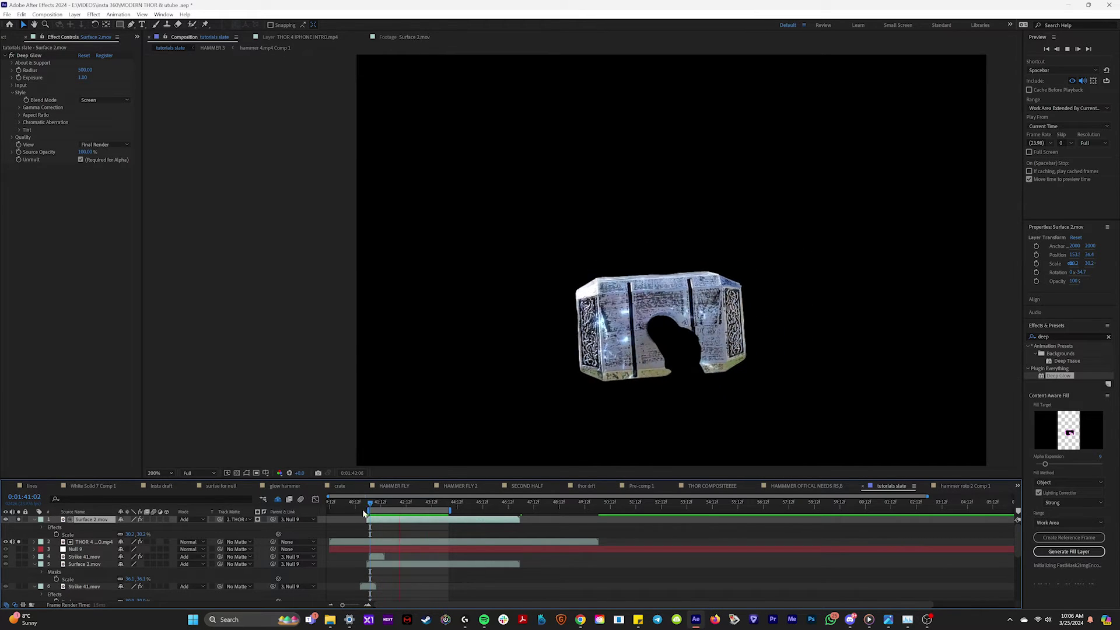
key(space)
Step: Turn off solo on the surface and hammer layers and preview the full composite with the background
click(23, 548)
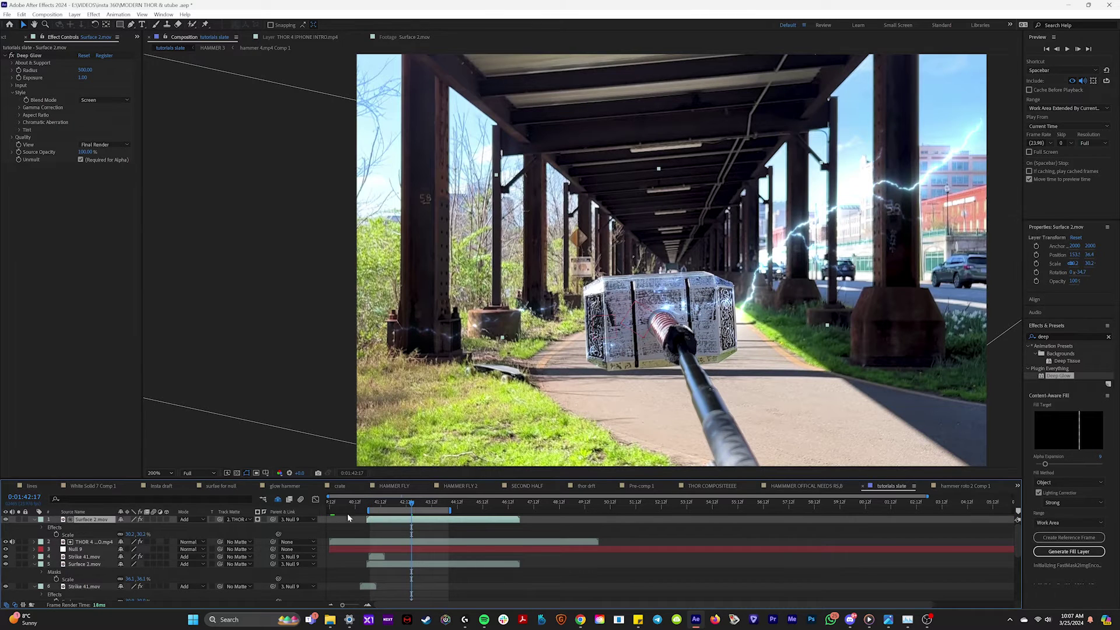
key(space)
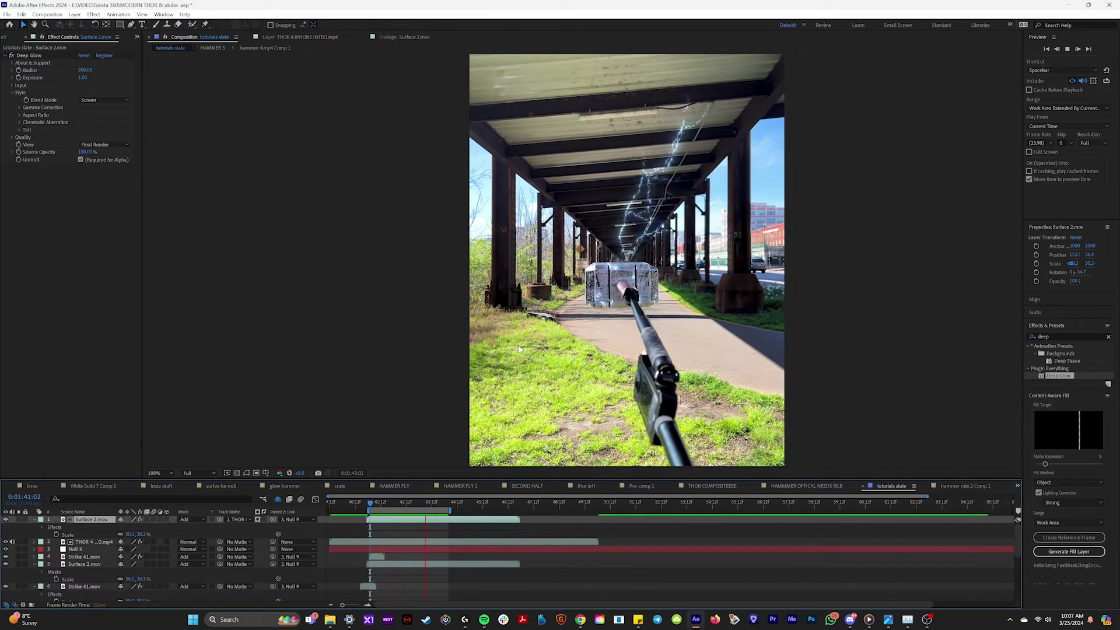
key(space)
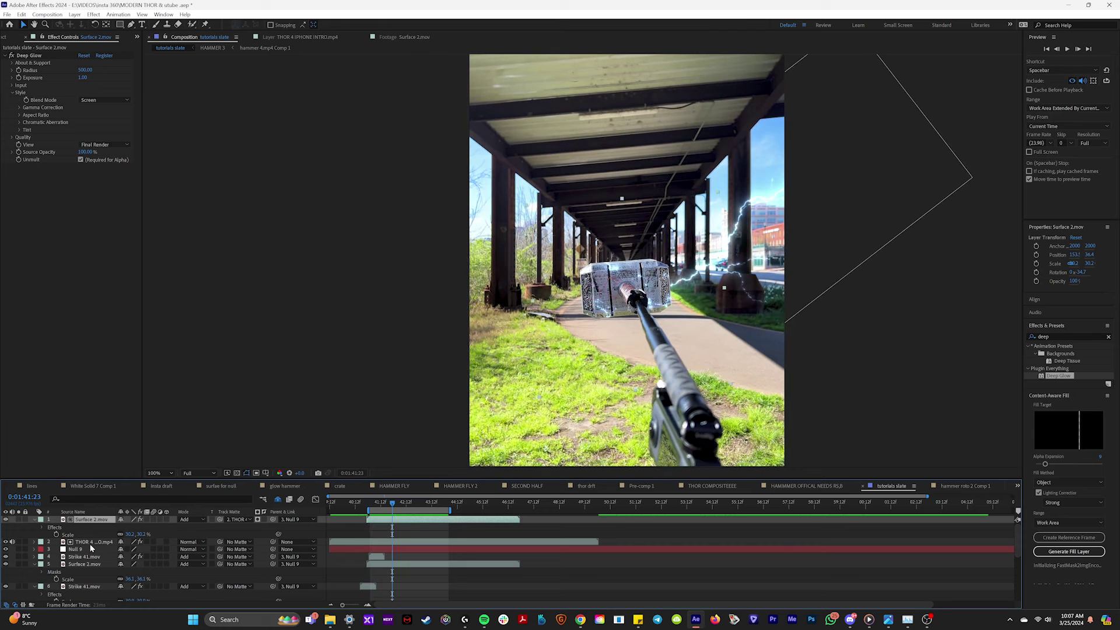
Step: Set the hammer layer's Glow Intensity to 0.9 and preview the result
click(93, 544)
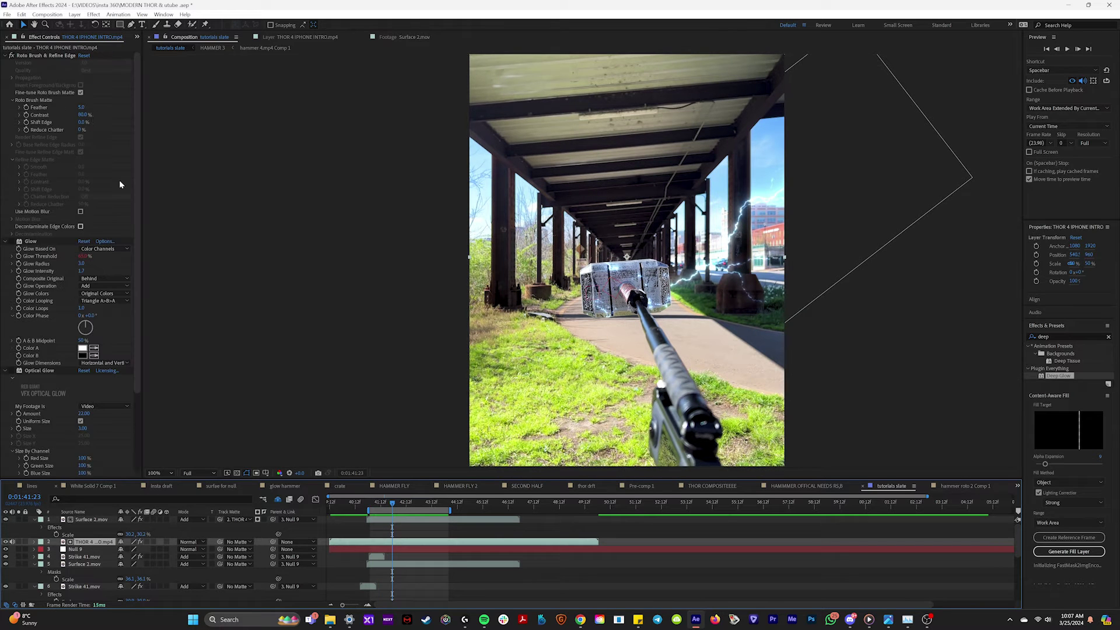
click(11, 242)
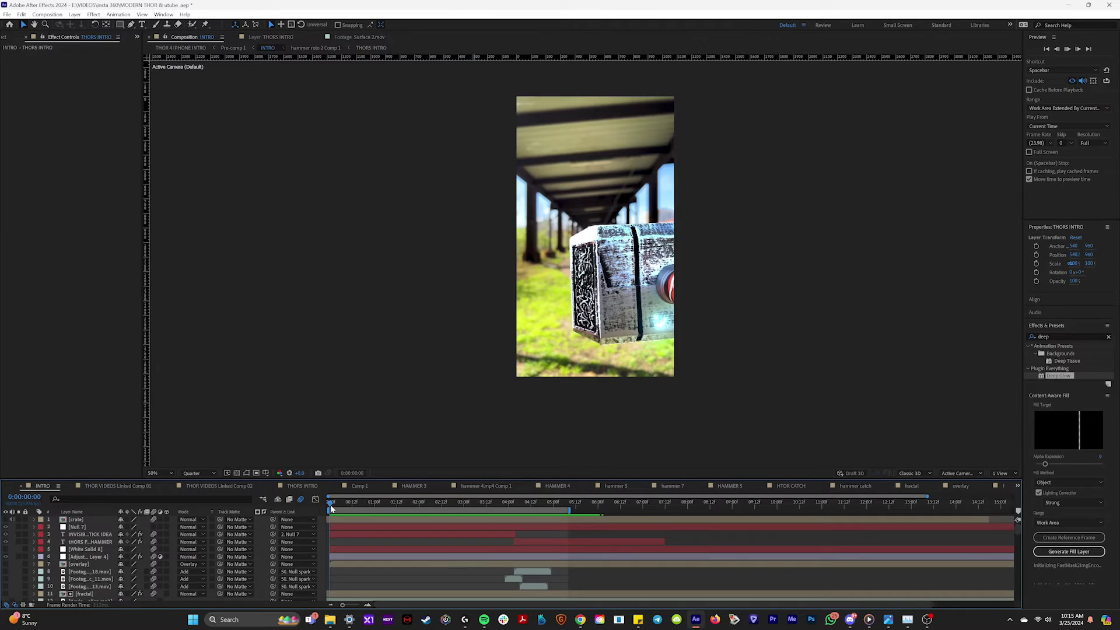
key(space)
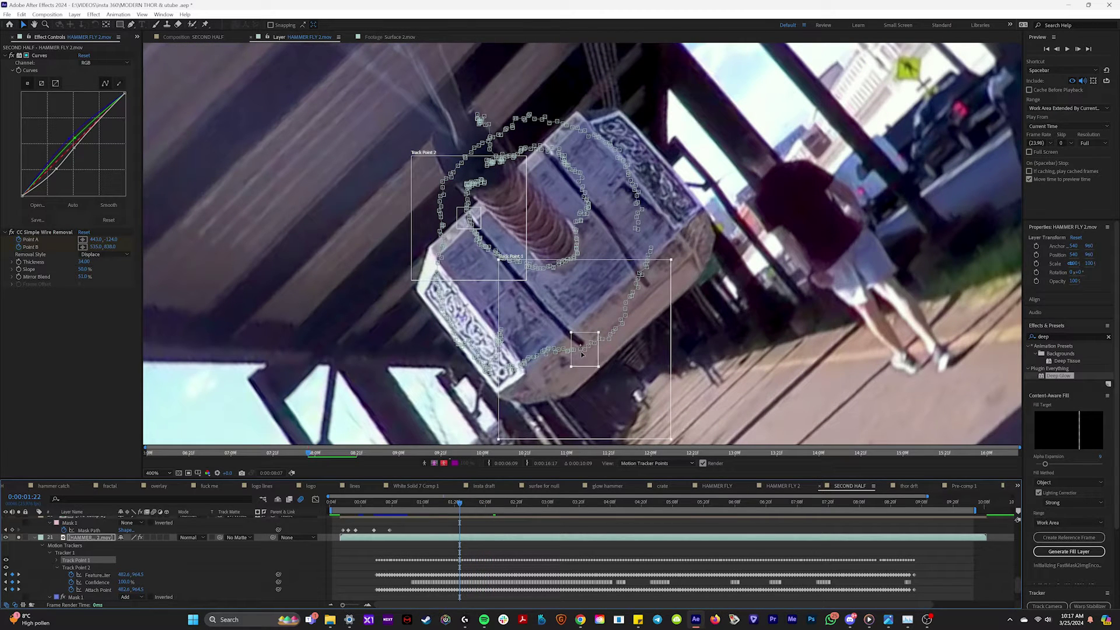
Step: Scrub through HAMMER FLY 2.mov in the SECOND HALF composition to check both track points on the hammer
click(465, 505)
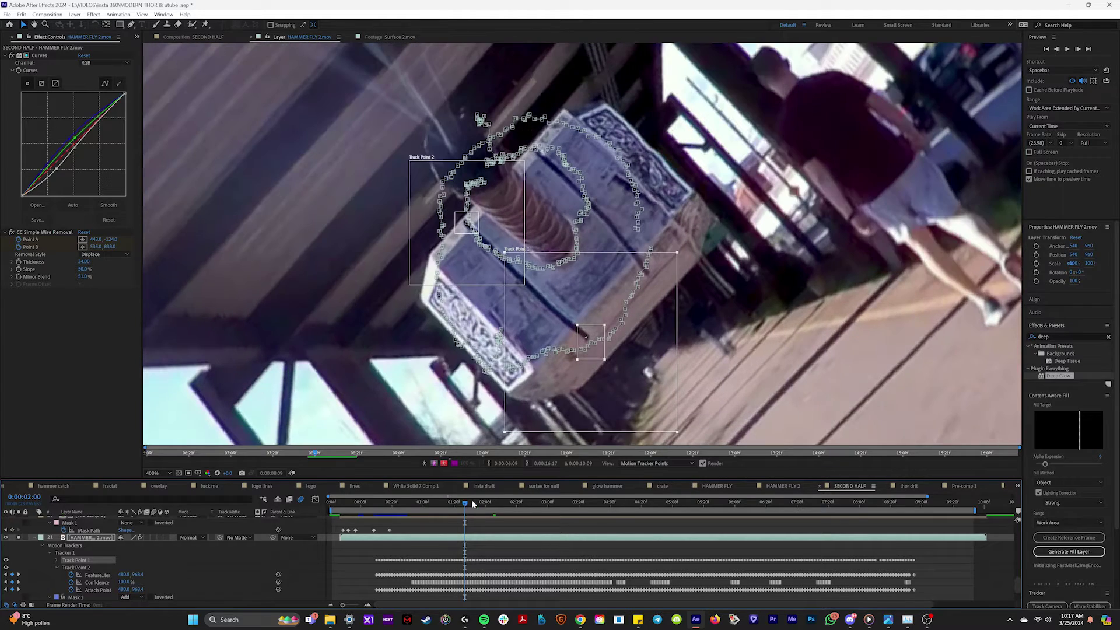
drag(465, 507, 737, 566)
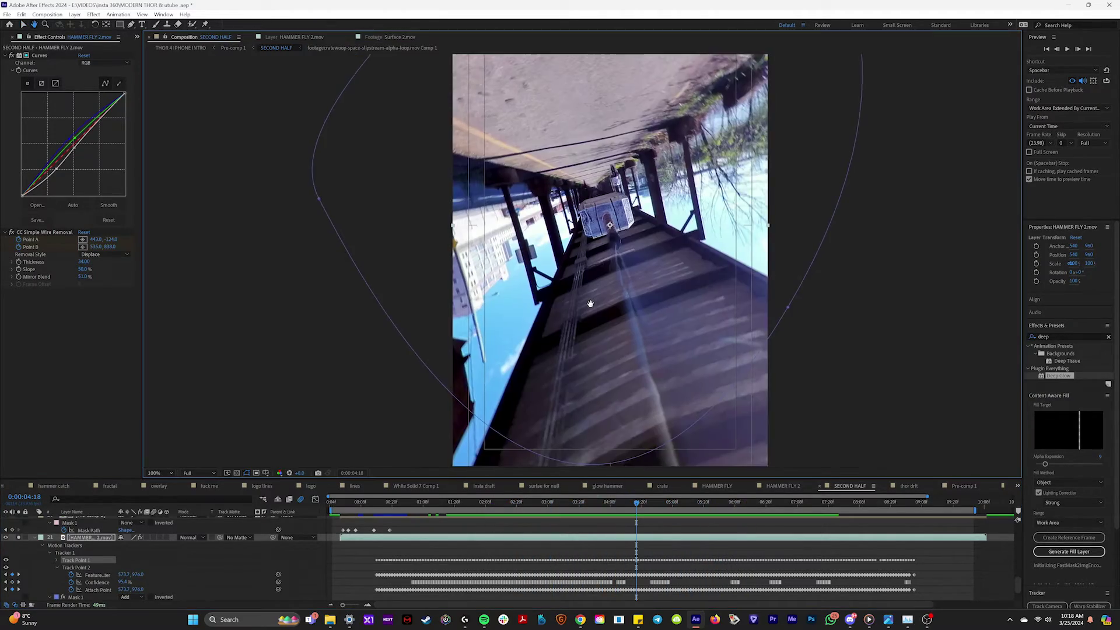
drag(590, 303, 586, 298)
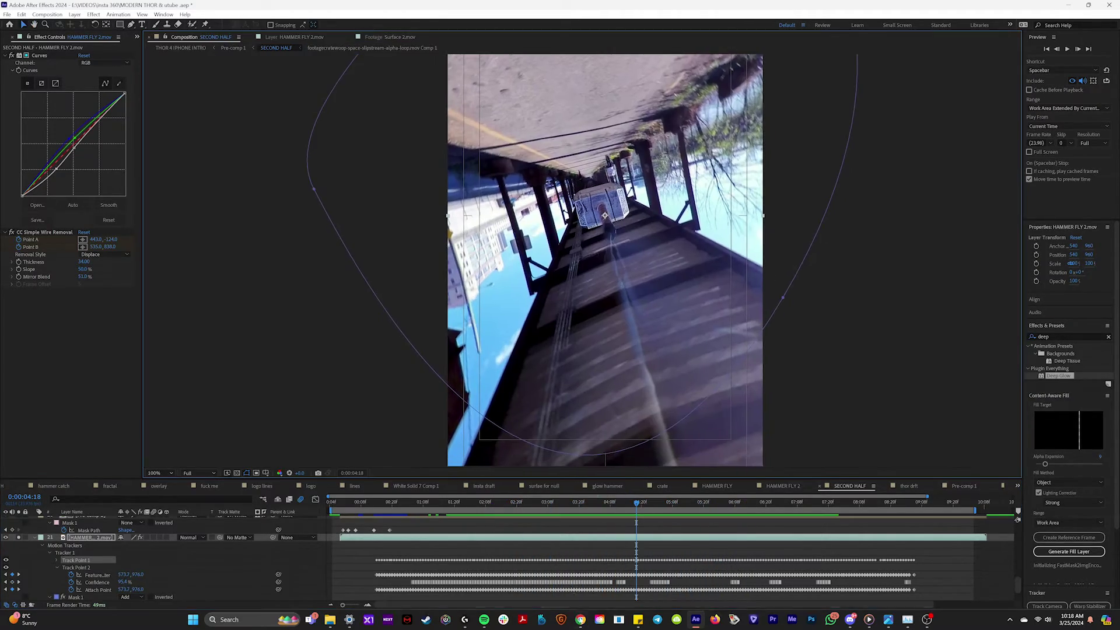
Step: Switch to Chrome, look through FootageCrate's "blue energy" results, and download the (4K) Rocket Exhaust Blue Side Looping clip
mouse_move(584, 624)
click(614, 602)
scroll(488, 192, up, 10)
click(437, 73)
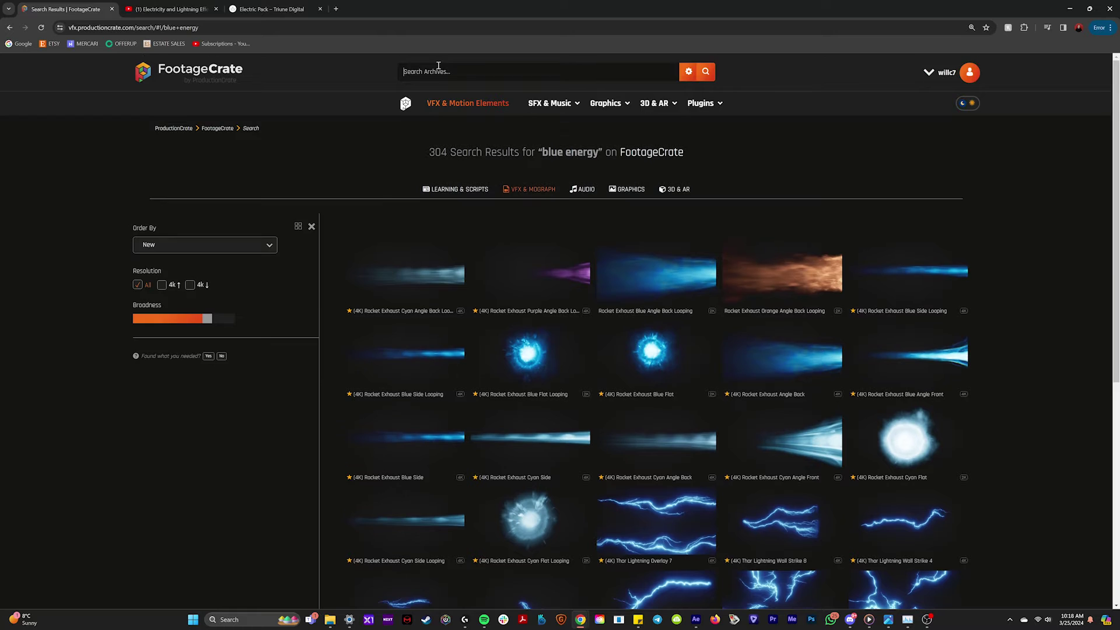
scroll(726, 170, down, 1)
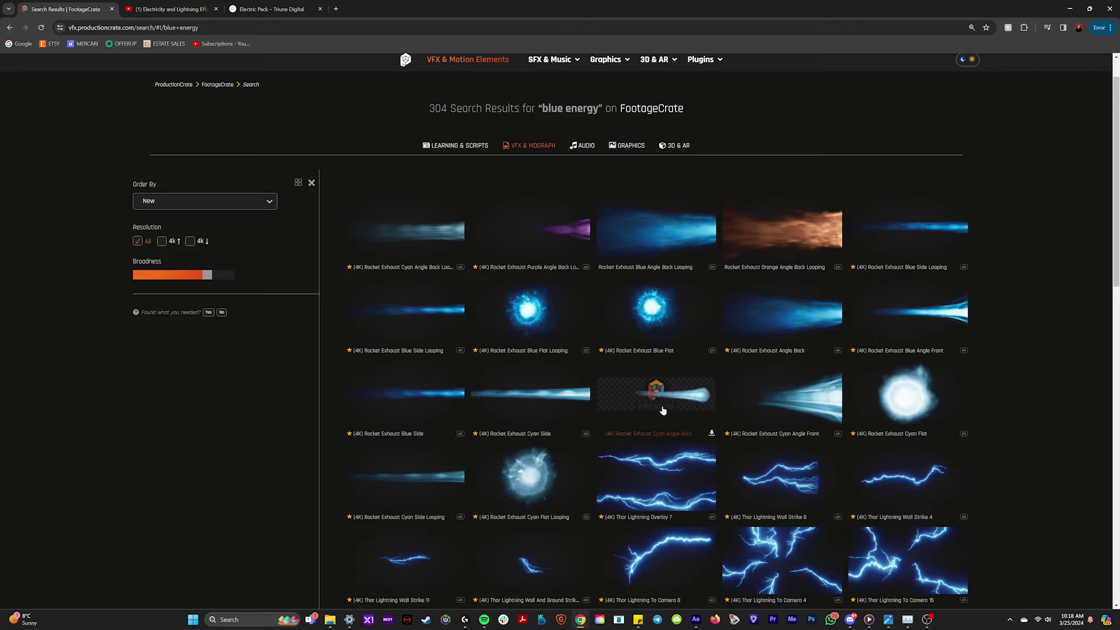
scroll(457, 350, down, 5)
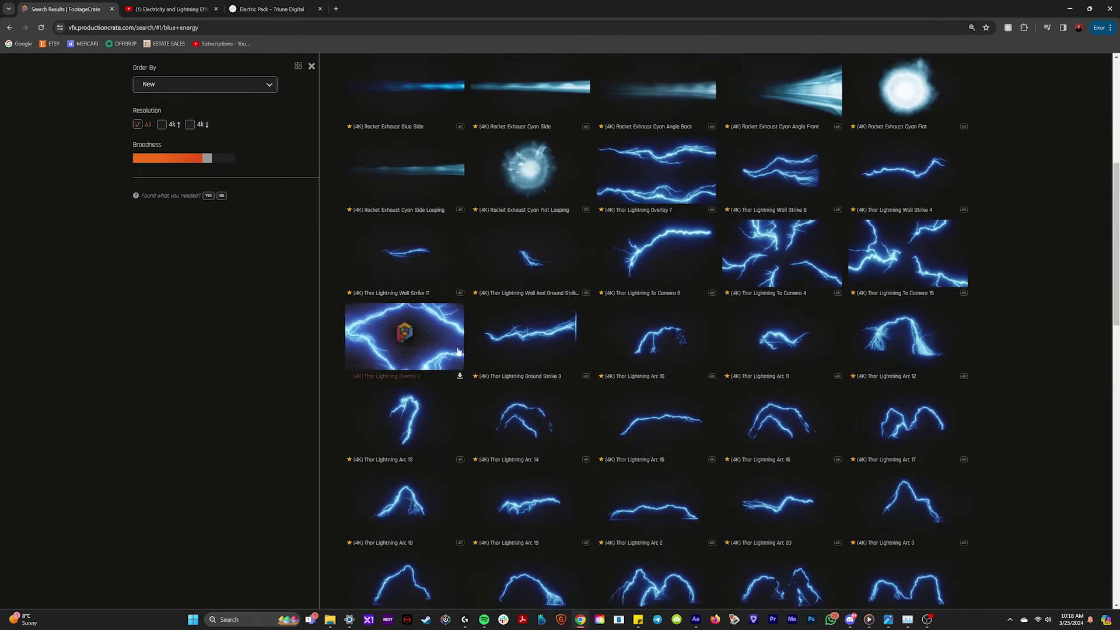
scroll(533, 370, up, 6)
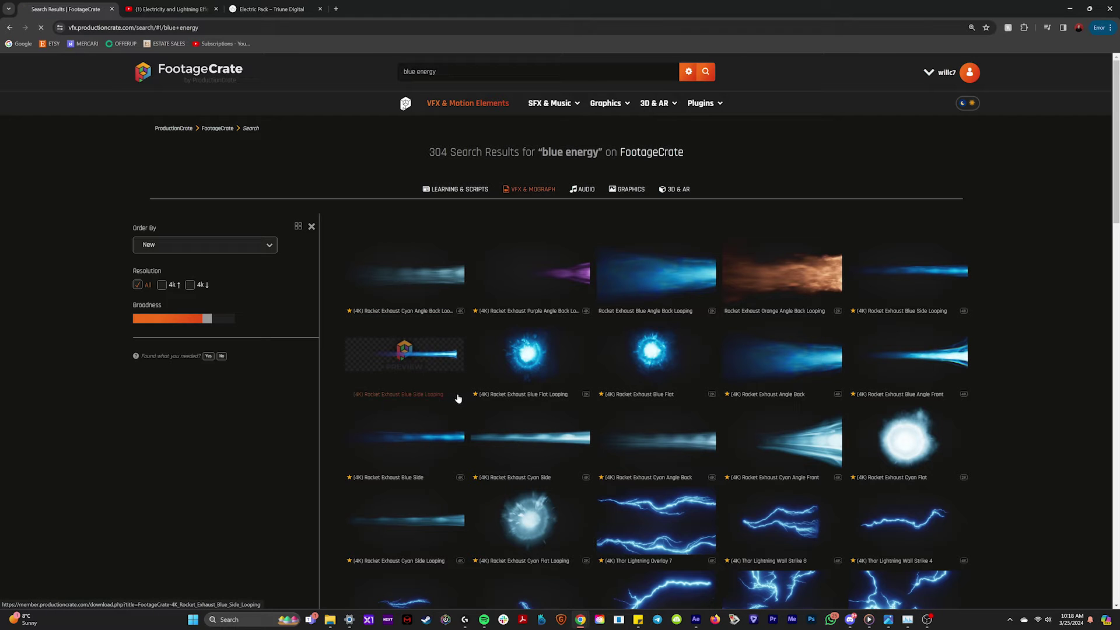
click(459, 404)
click(903, 498)
Step: Add the downloaded rocket exhaust clip as the top layer of SECOND HALF in After Effects and set its blending mode to Add
drag(321, 148, 522, 186)
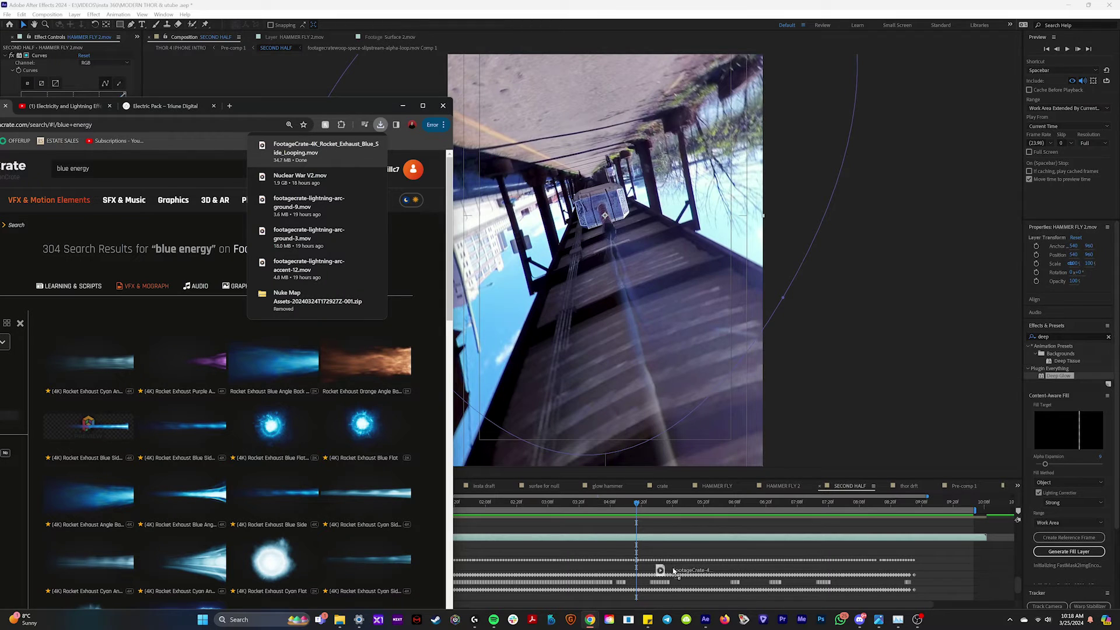
drag(613, 535, 614, 536)
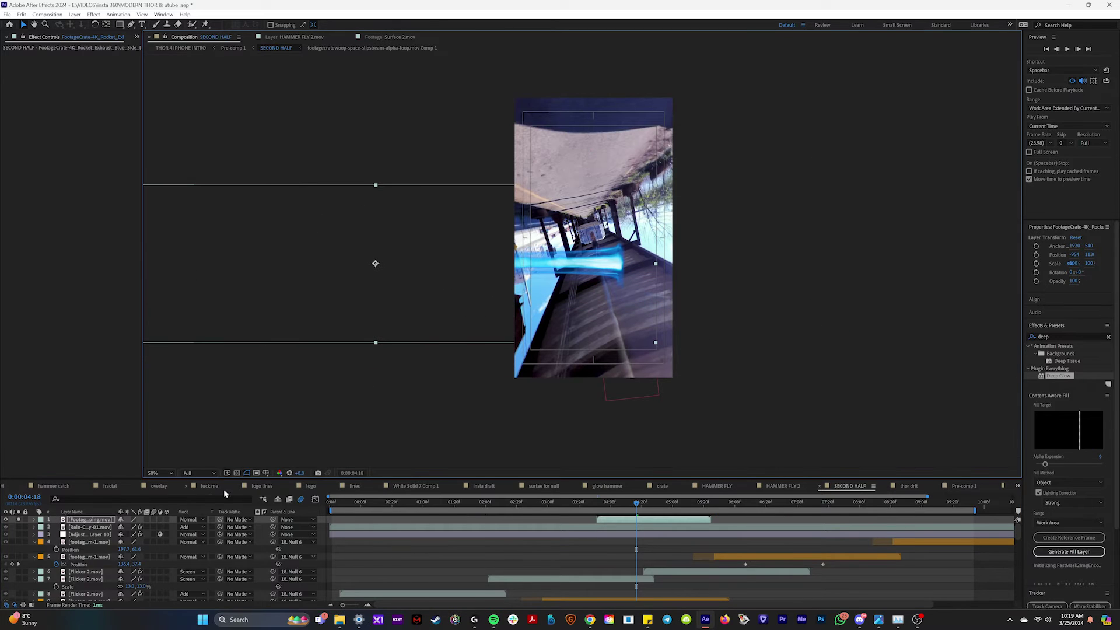
click(188, 520)
click(251, 209)
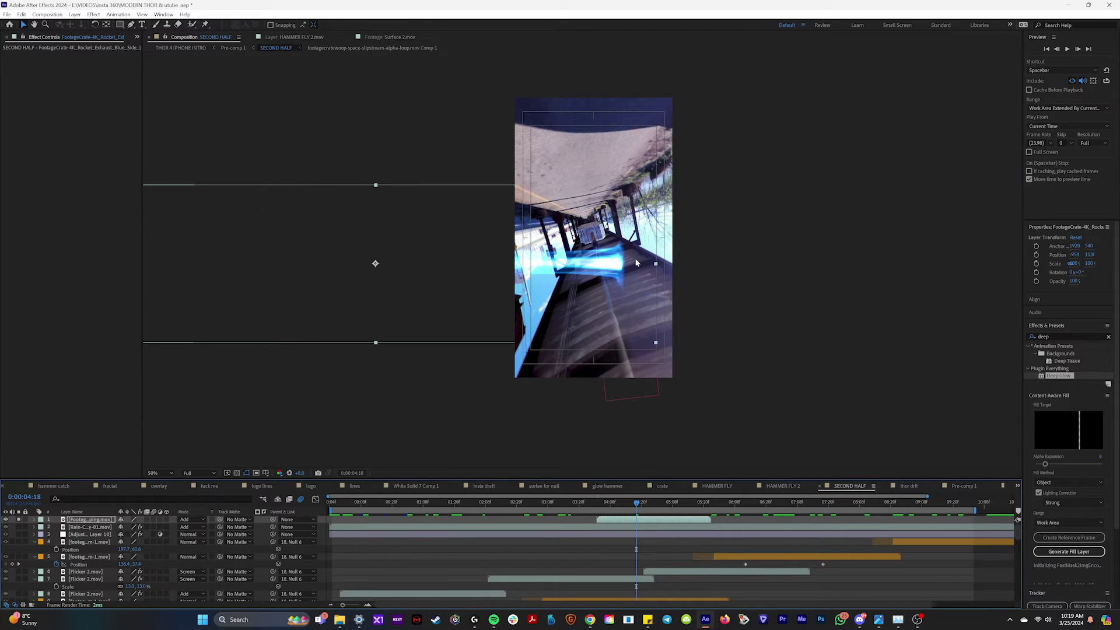
Step: Rotate, shrink and place the rocket exhaust beam along the pole behind the hammer
key(w)
drag(641, 268, 441, 140)
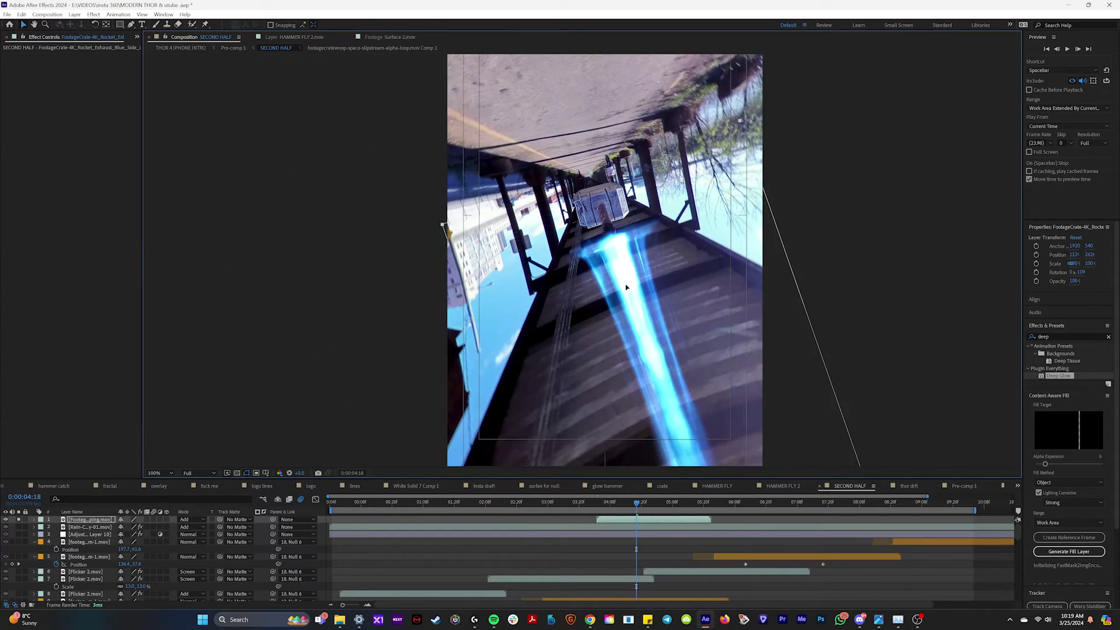
key(a)
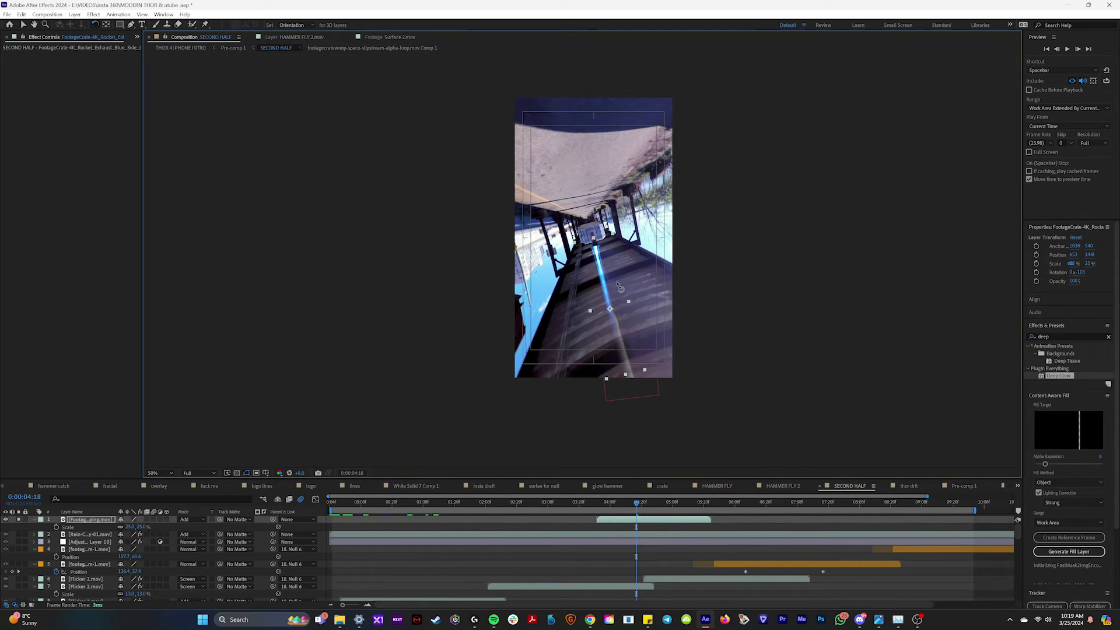
key(v)
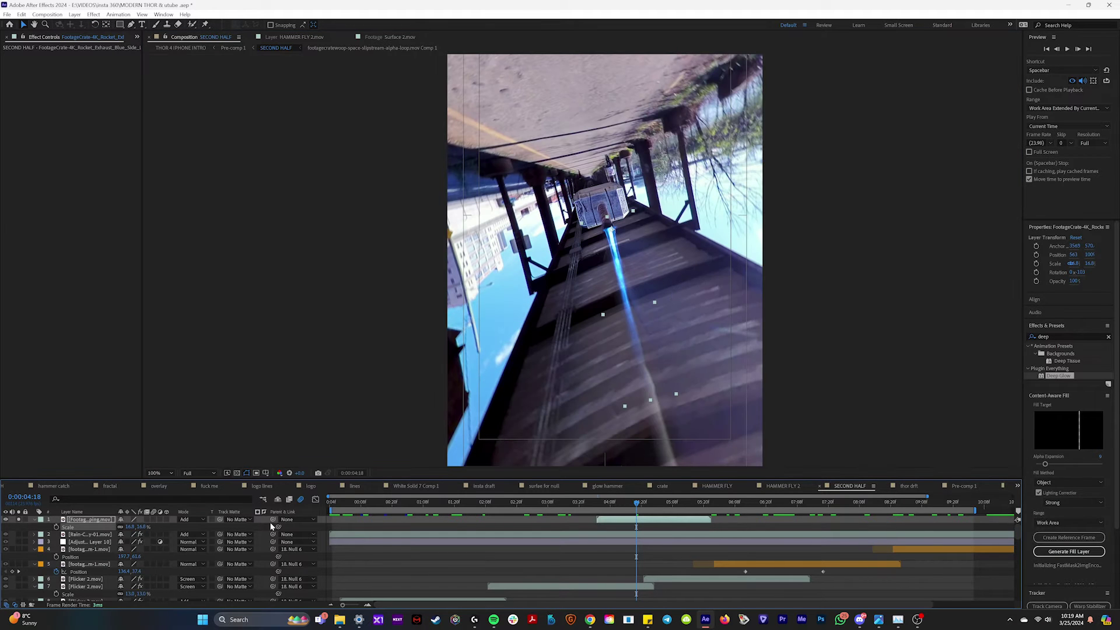
Step: Parent the rocket exhaust clip to Null 6, preview the hammer flight, and delete the clip
scroll(111, 578, down, 10)
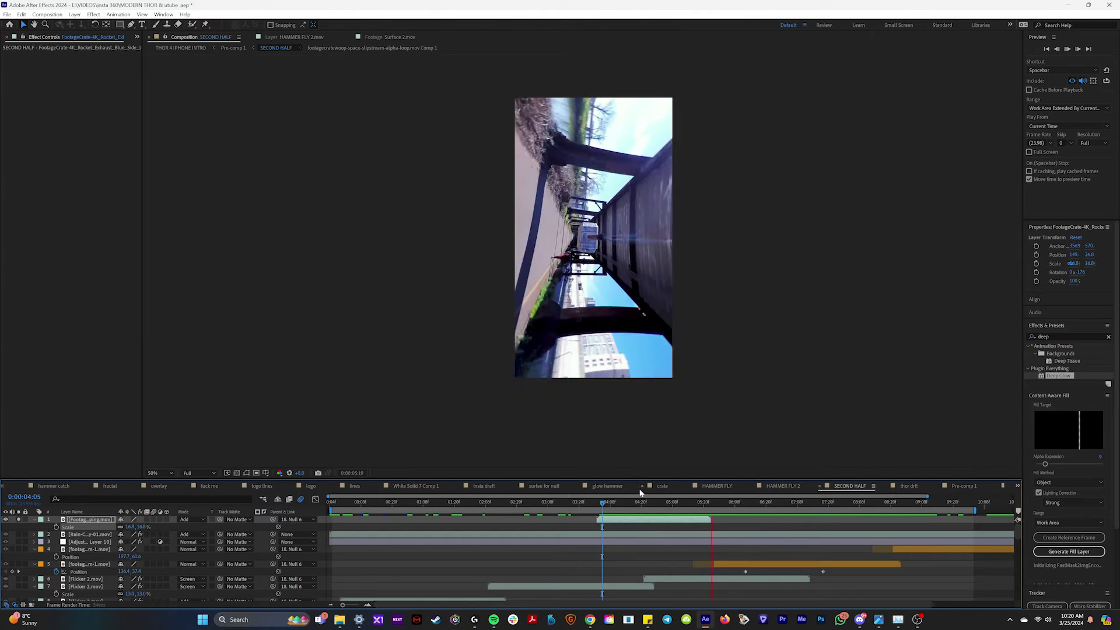
key(space)
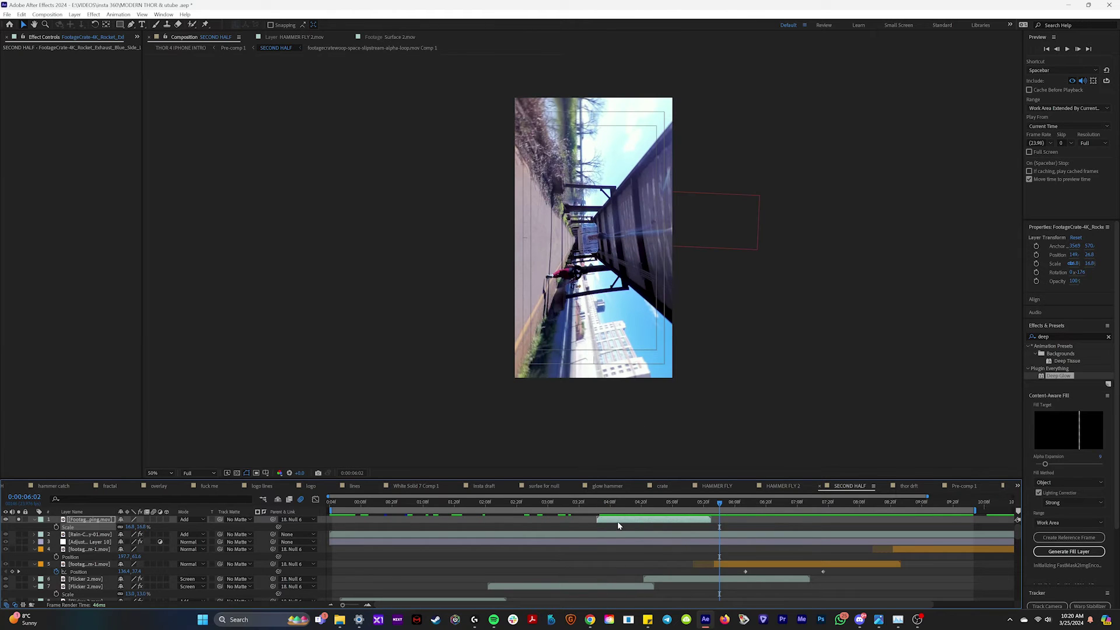
key(Delete)
Step: Scrub and play through the SECOND HALF composition, examining the light beams, flickers and surface electricity attached to the flying hammer
scroll(21, 562, down, 5)
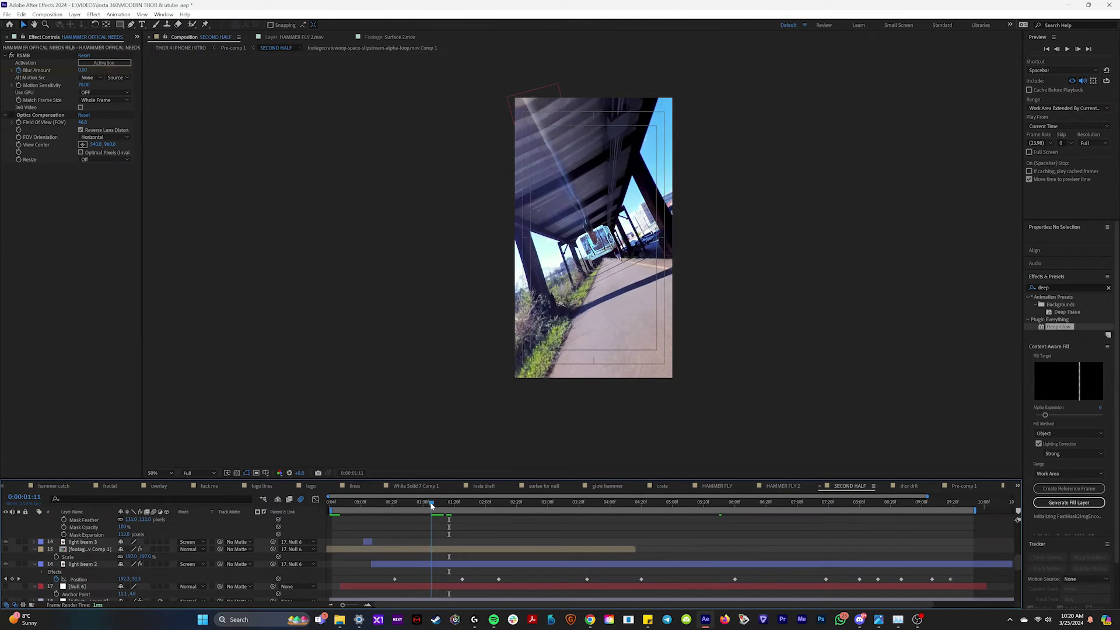
drag(421, 502, 453, 505)
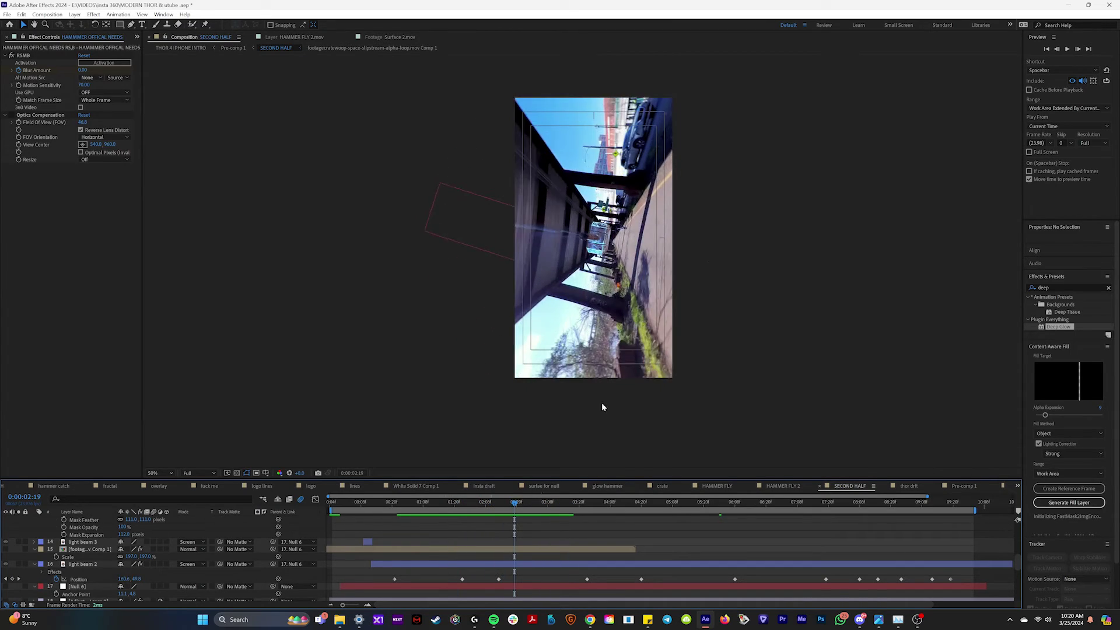
scroll(668, 322, up, 2)
drag(668, 321, 629, 427)
drag(512, 503, 607, 512)
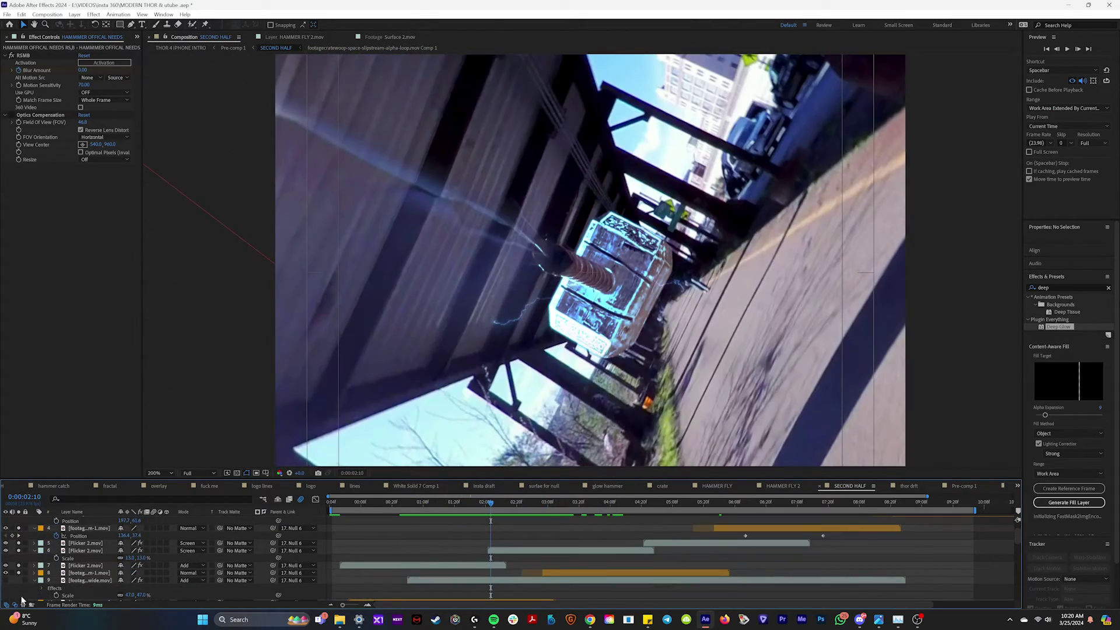
scroll(22, 589, down, 2)
key(comma)
drag(467, 504, 395, 507)
key(comma)
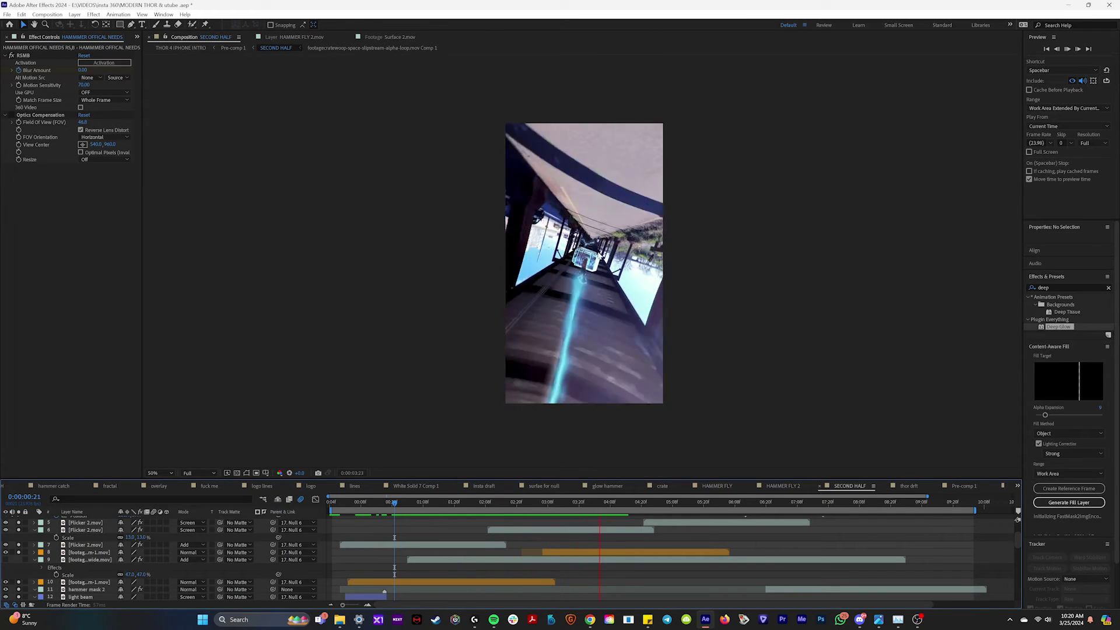
click(414, 505)
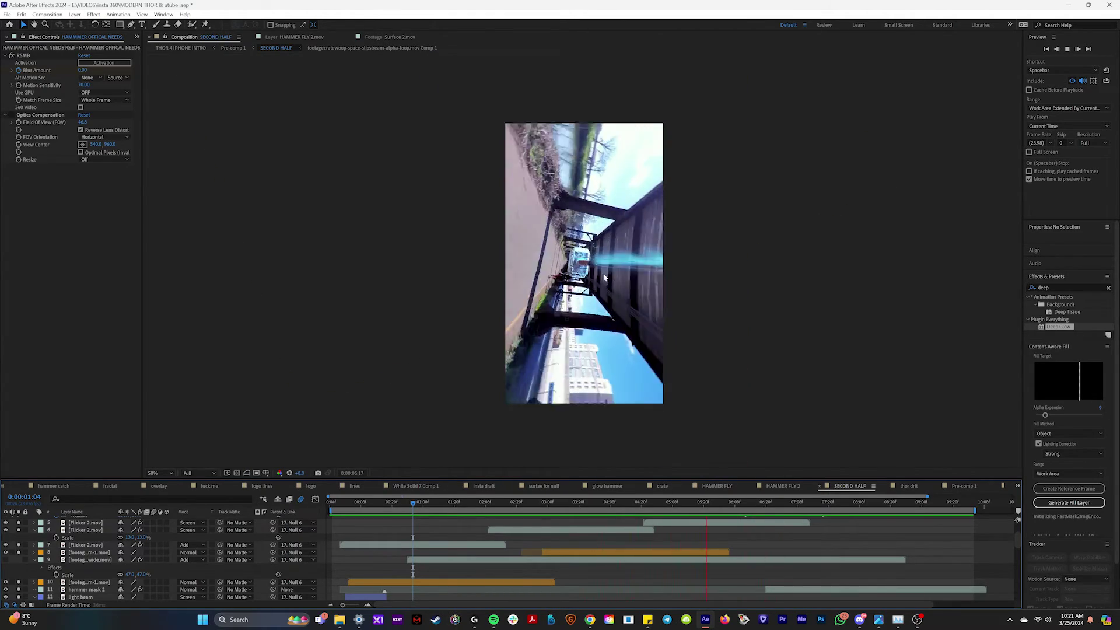
key(period)
key(period)
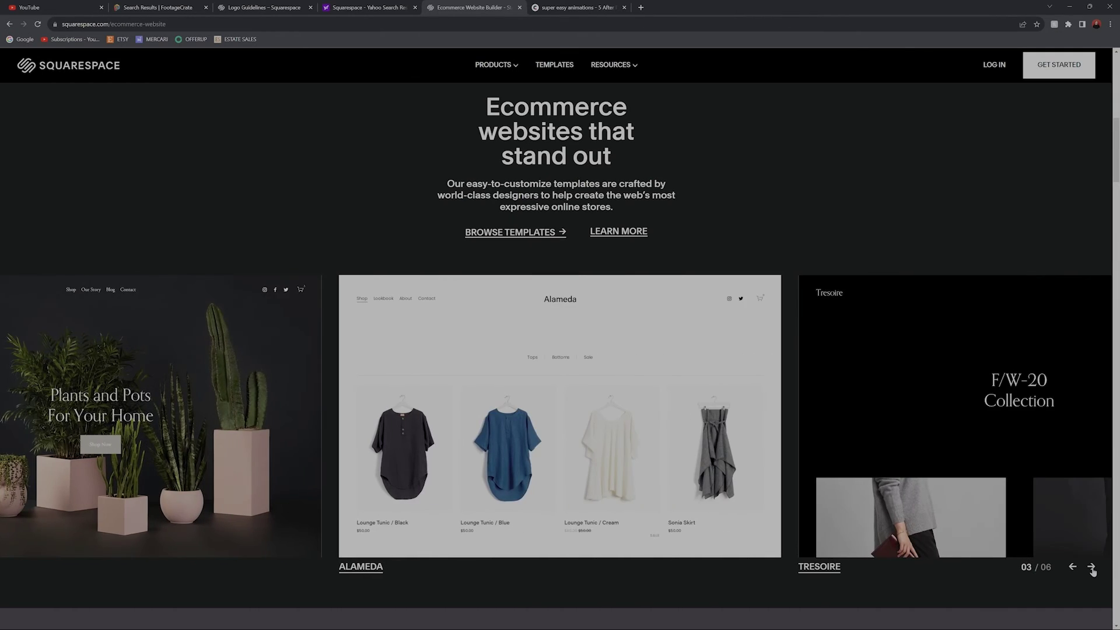
click(1092, 568)
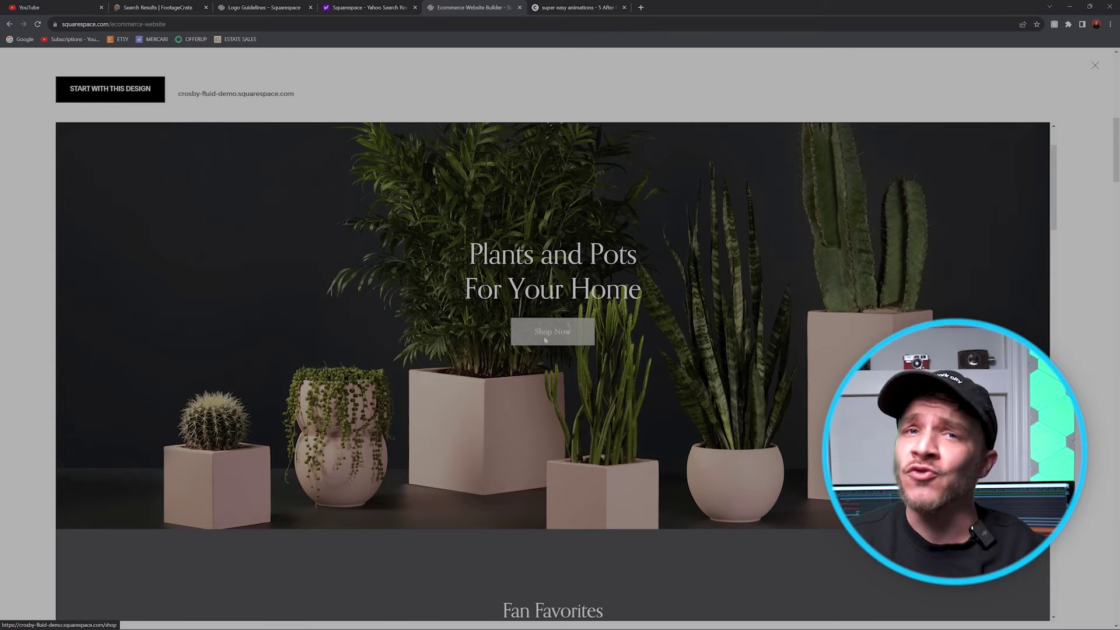
Step: Switch to Squarespace in the browser and look through its ecommerce templates, the plant shop demo and the membership site page
click(545, 340)
scroll(571, 362, down, 3)
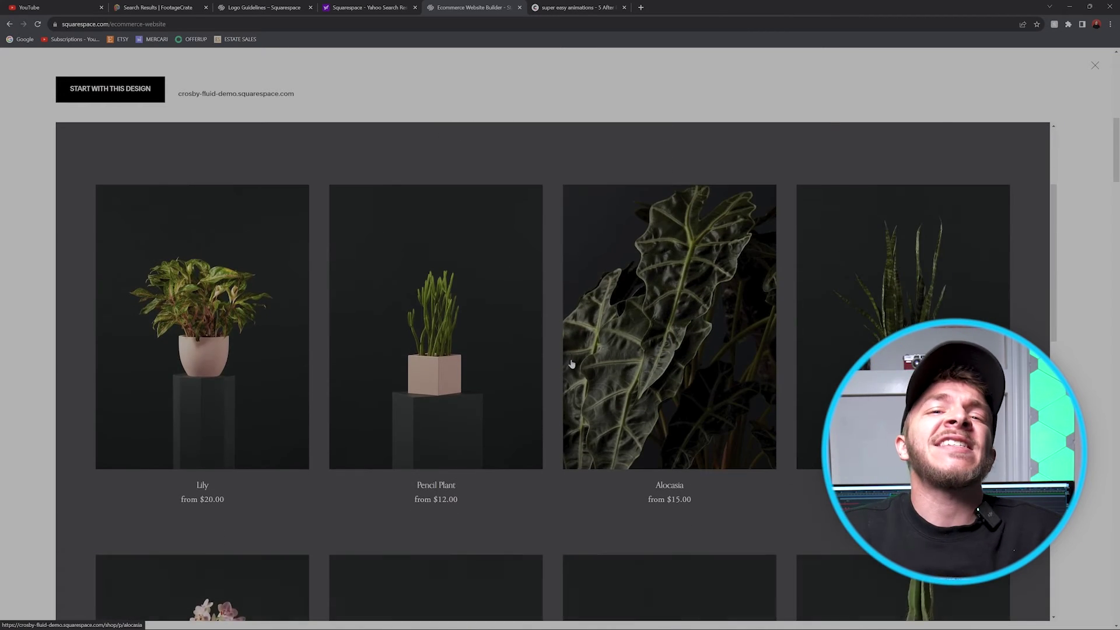
scroll(572, 364, down, 10)
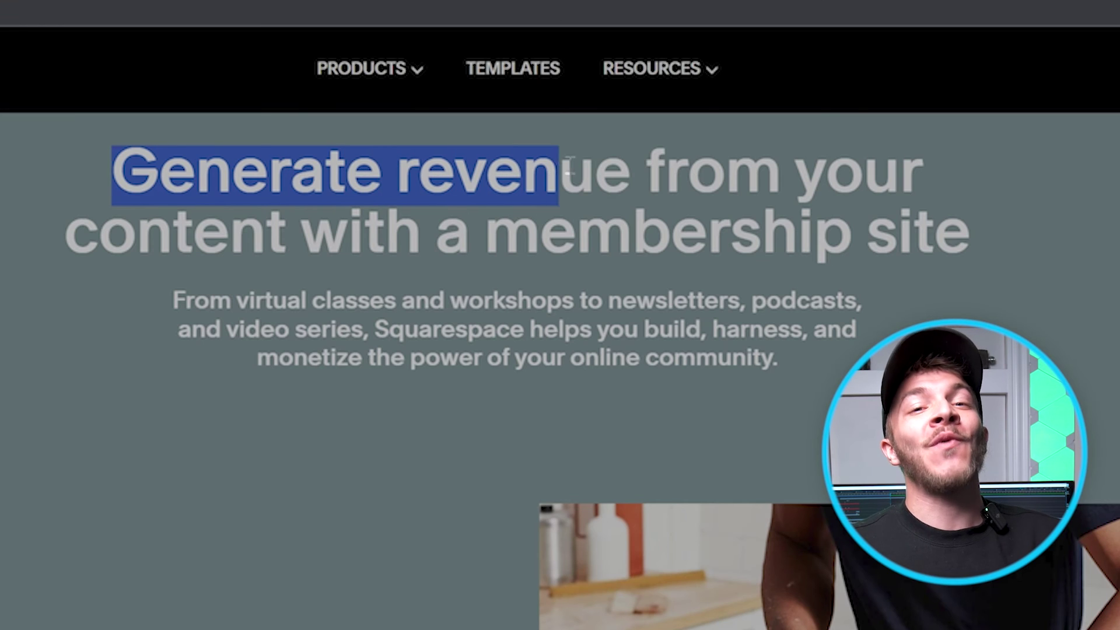
drag(770, 186, 950, 238)
click(1021, 247)
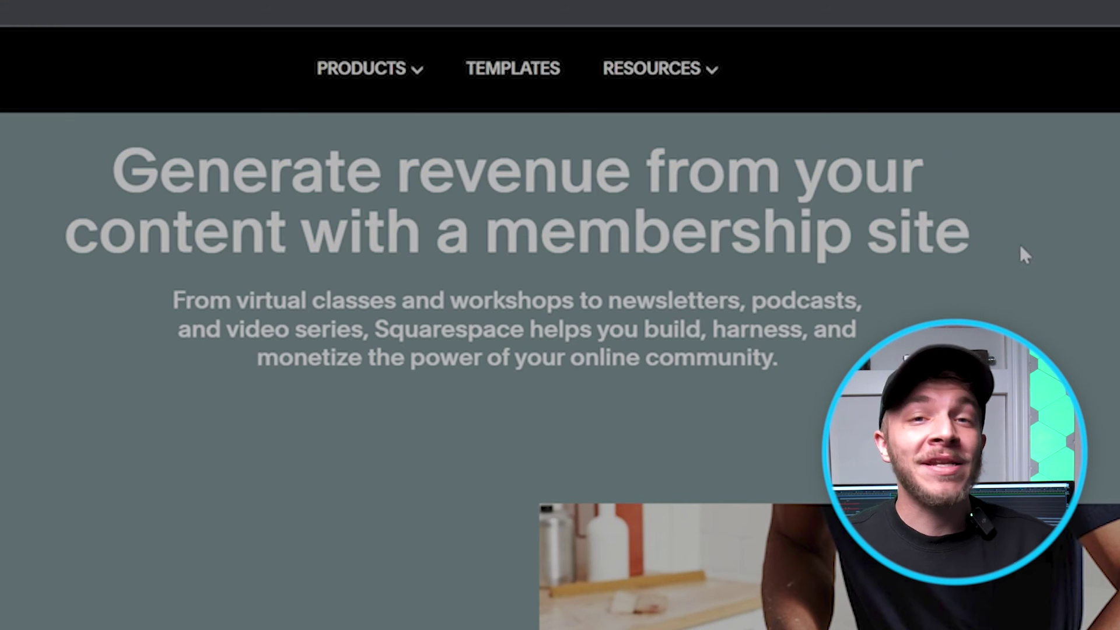